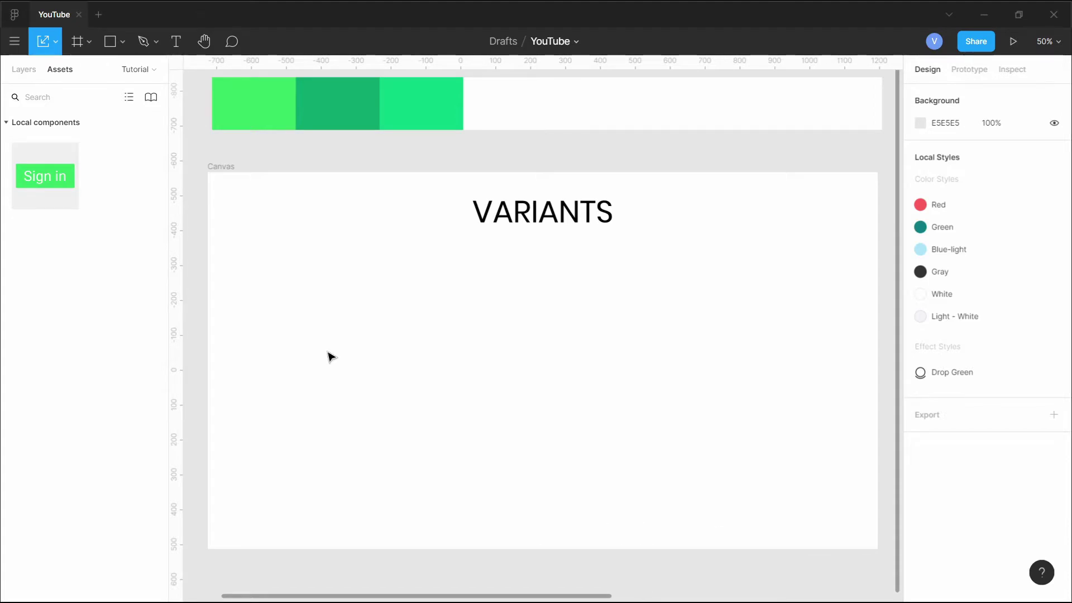
Step: Draw a rectangle about 416 × 169 below the VARIANTS heading and centre the text CLICK ME on it
{"action": "key", "text": "r"}
{"action": "left_click_drag", "start_coordinate": [287, 301], "coordinate": [433, 364]}
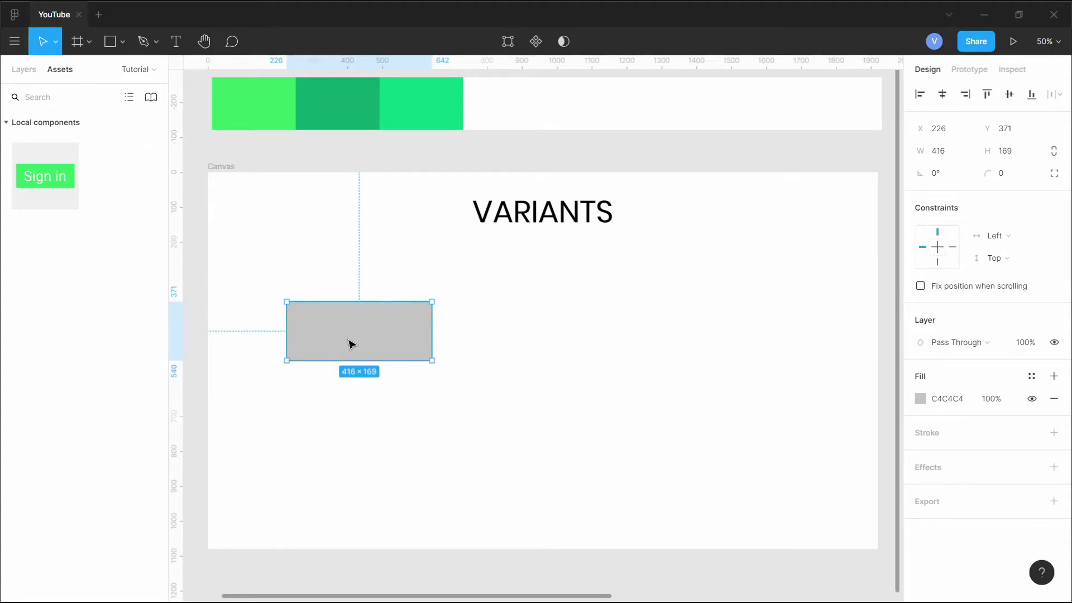
{"action": "key", "text": "t"}
{"action": "left_click", "coordinate": [333, 340]}
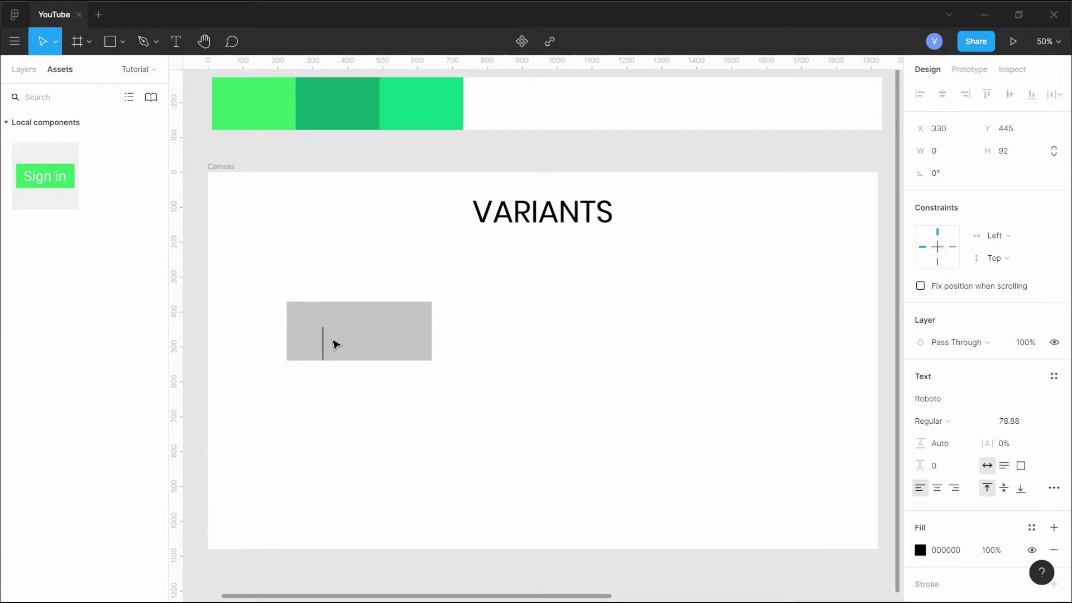
{"action": "type", "text": "clic"}
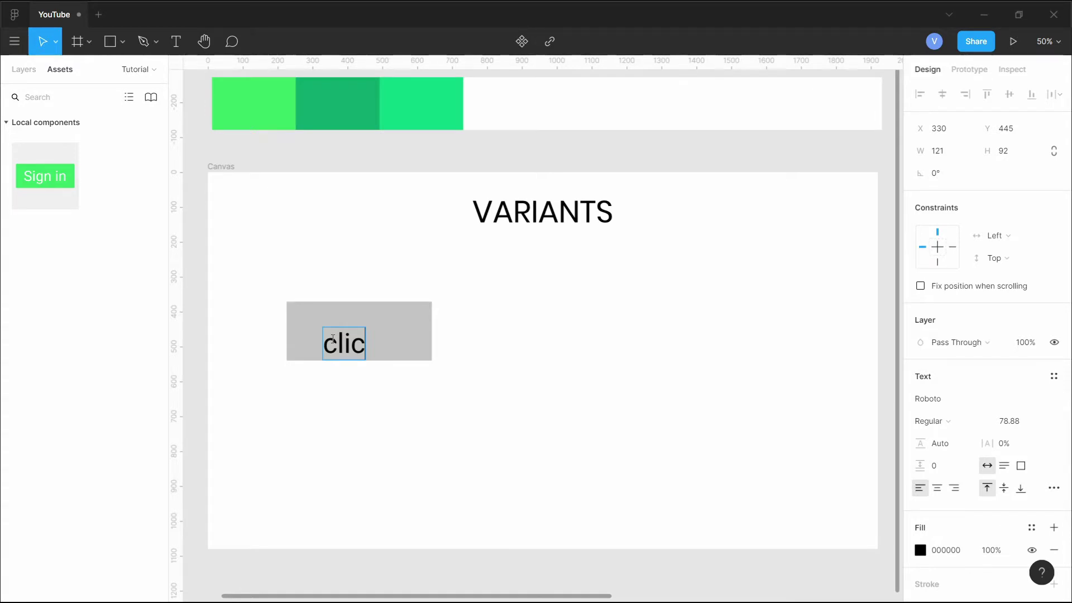
{"action": "type", "text": "k me"}
{"action": "key", "text": "Escape"}
{"action": "left_click_drag", "start_coordinate": [359, 343], "coordinate": [339, 334]}
{"action": "left_click", "coordinate": [478, 368]}
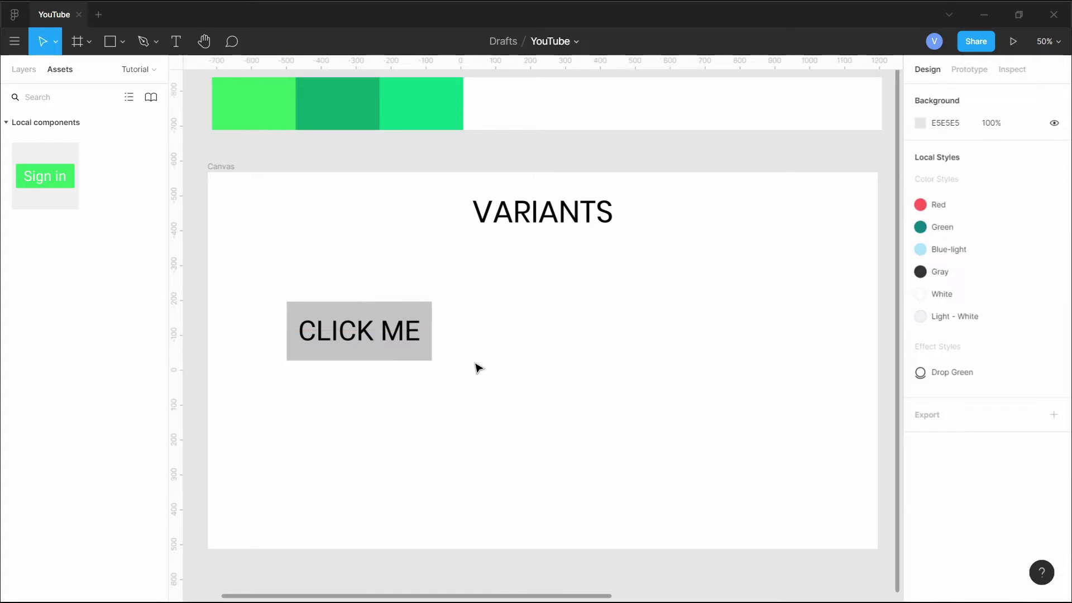
Step: Fill the CLICK ME button's rectangle with green 38DD66 and make its text white FFFFFF
{"action": "left_click", "coordinate": [424, 353]}
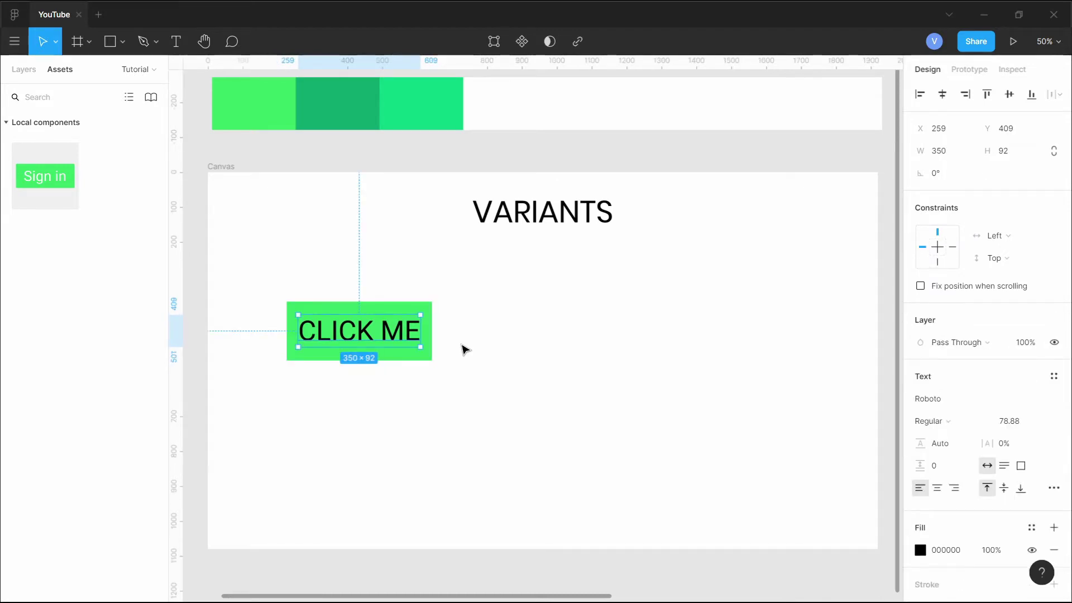
{"action": "left_click", "coordinate": [468, 368]}
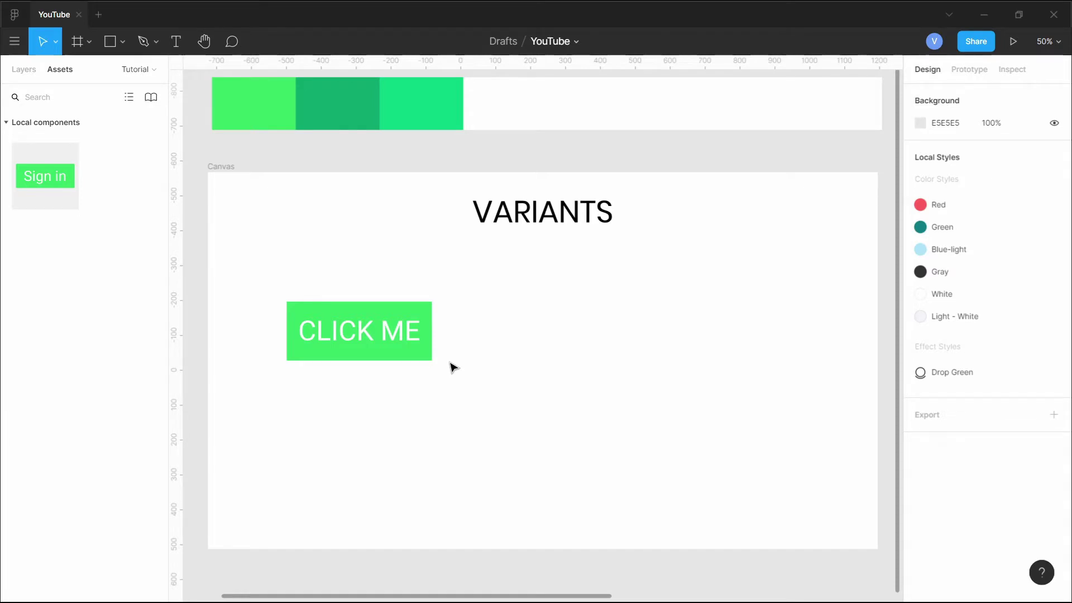
Step: Group the green rectangle with its CLICK ME text and show the page's layer list
{"action": "left_click", "coordinate": [429, 357]}
{"action": "key", "text": "alt+1"}
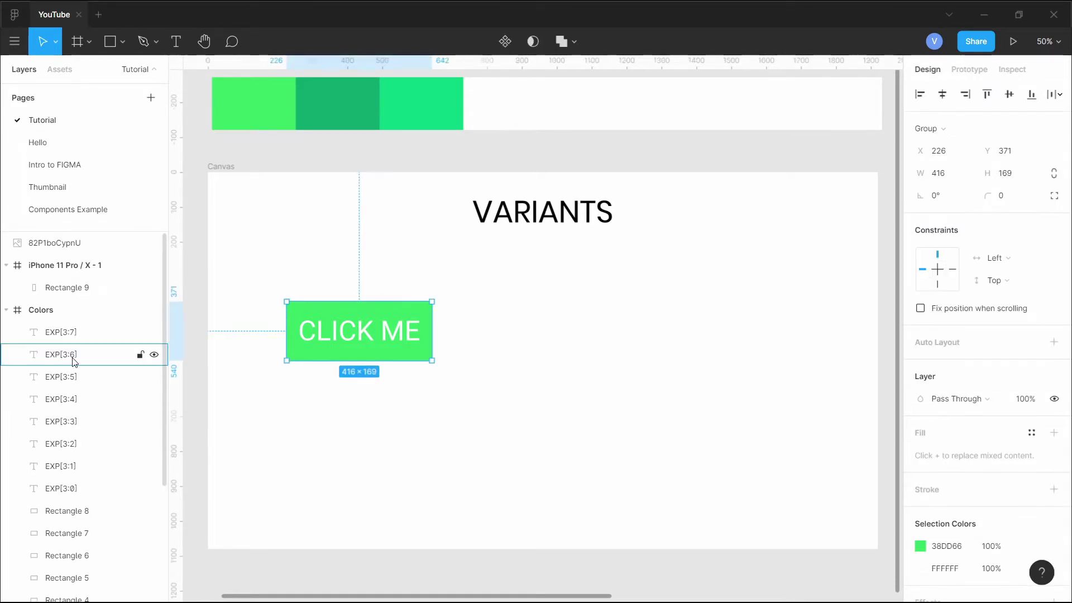
{"action": "key", "text": "alt+l"}
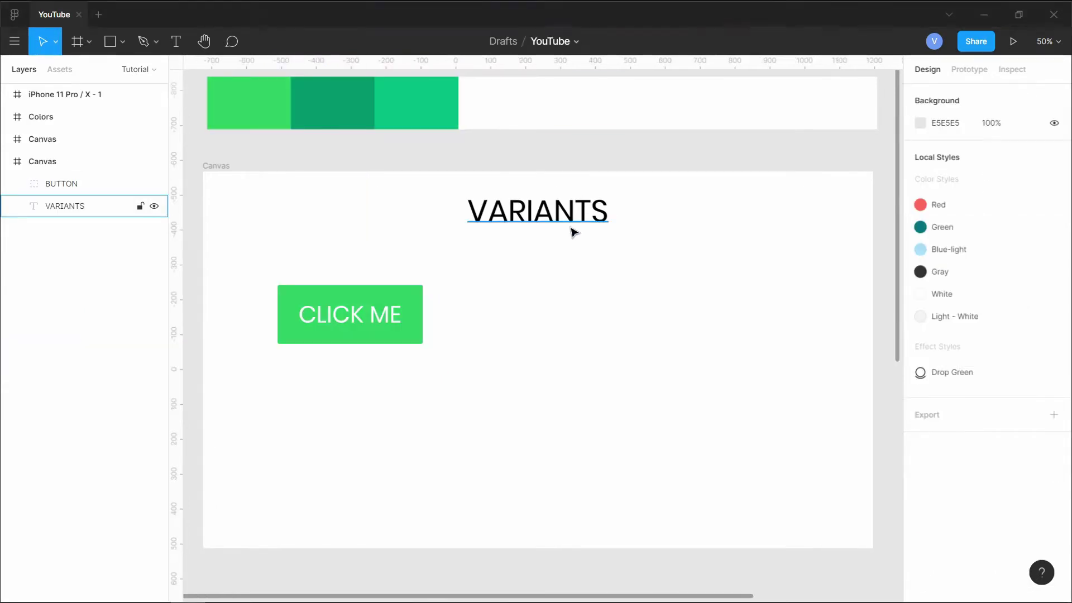
Step: Duplicate the CLICK ME button group and place the copy beside it on the same row
{"action": "left_click", "coordinate": [370, 325]}
{"action": "left_click_drag", "start_coordinate": [409, 327], "coordinate": [565, 343]}
Step: Convert the original CLICK ME button group into a component, leaving its copy as a plain group
{"action": "left_click", "coordinate": [376, 311]}
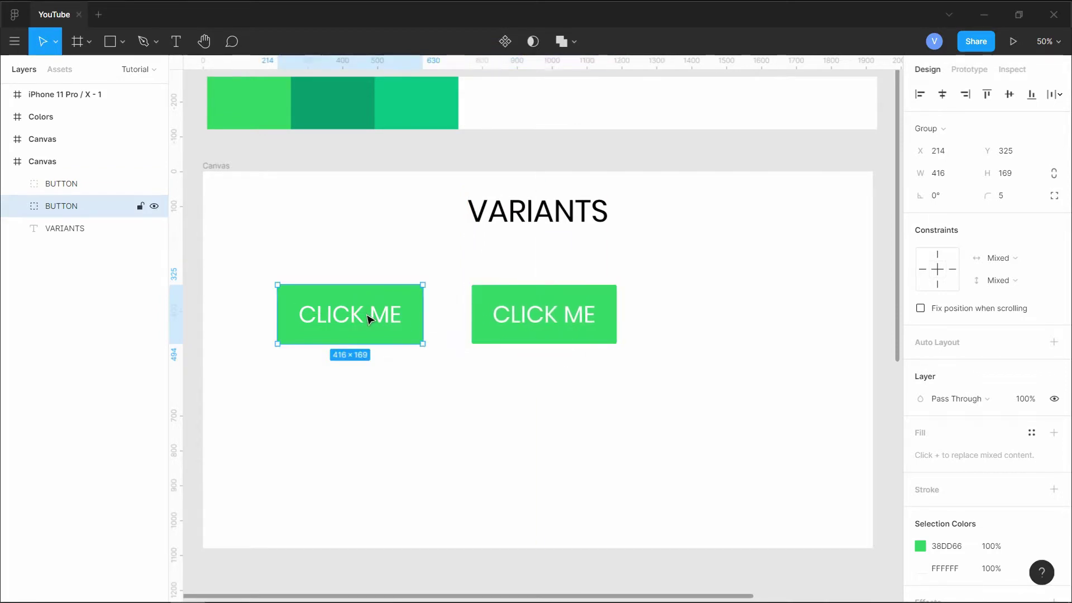
{"action": "right_click", "coordinate": [408, 308]}
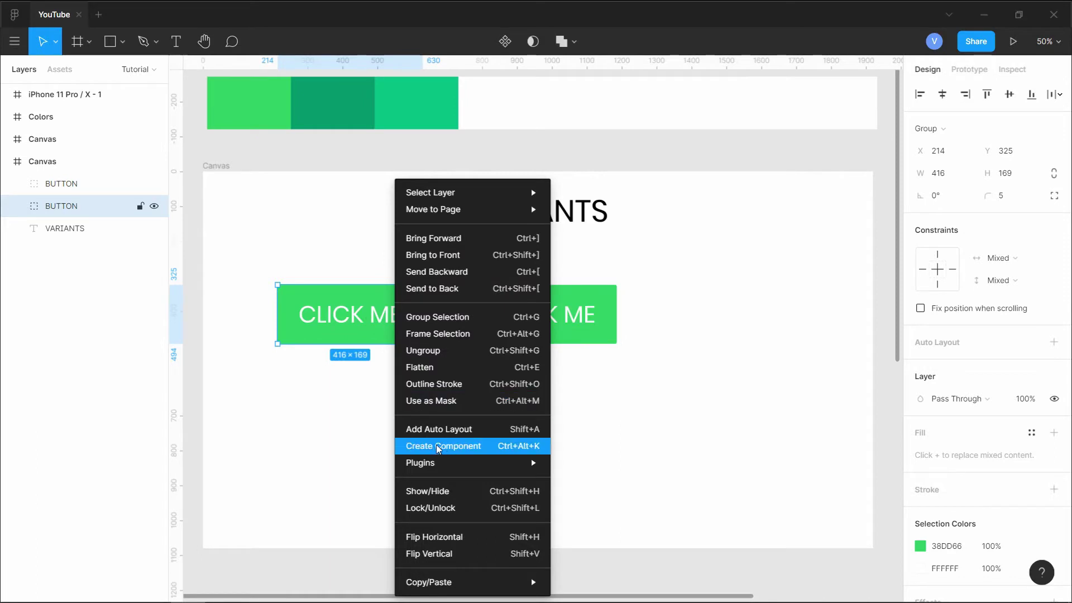
{"action": "left_click", "coordinate": [379, 411]}
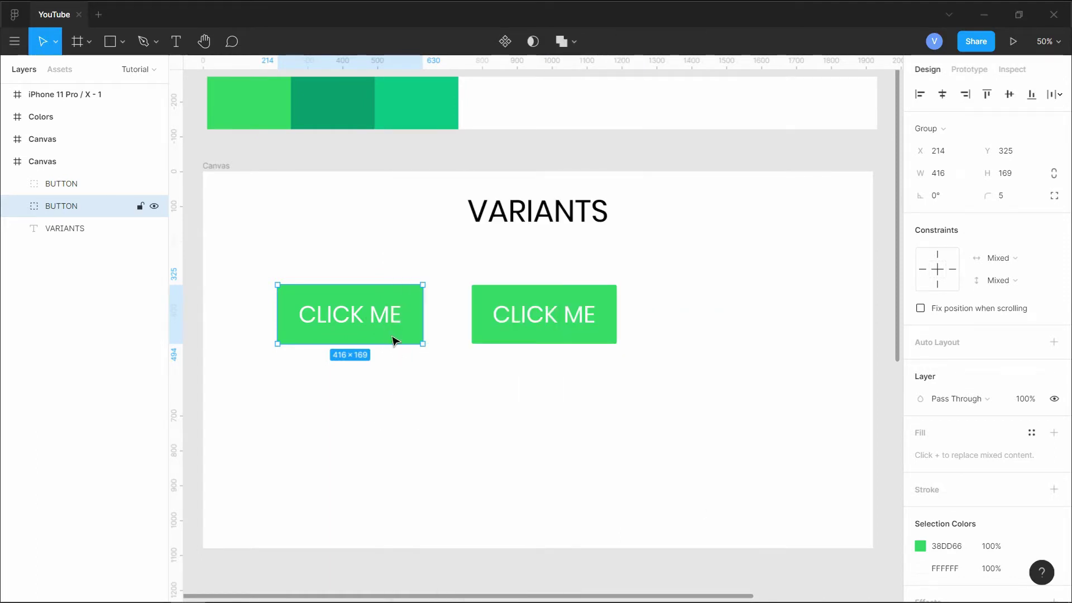
{"action": "left_click", "coordinate": [505, 45]}
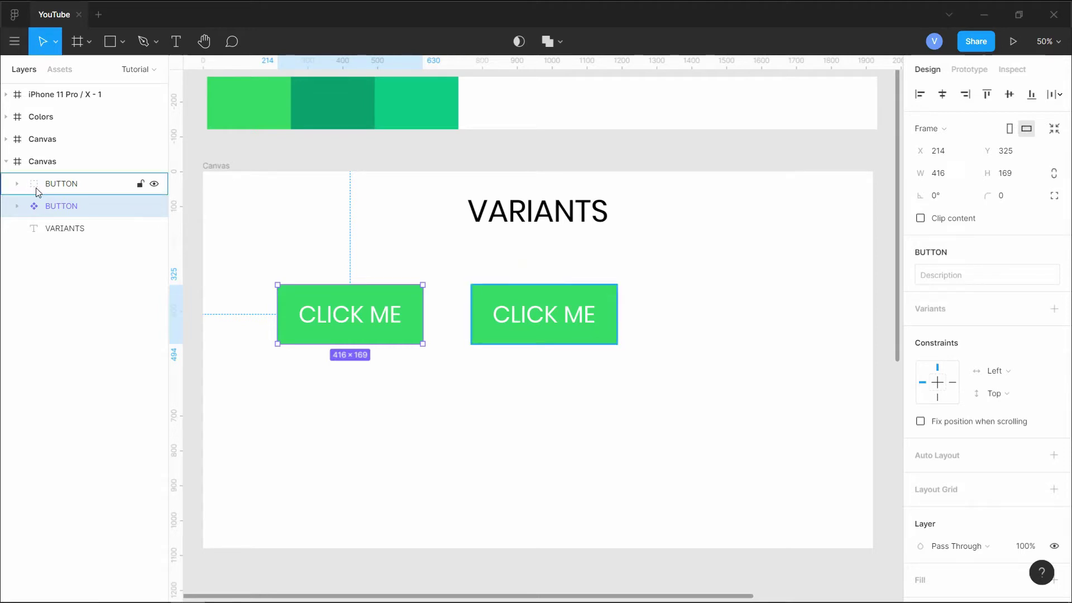
Step: Create two instances of the button component side by side in a second row beneath the existing buttons
{"action": "left_click_drag", "start_coordinate": [366, 325], "coordinate": [372, 430]}
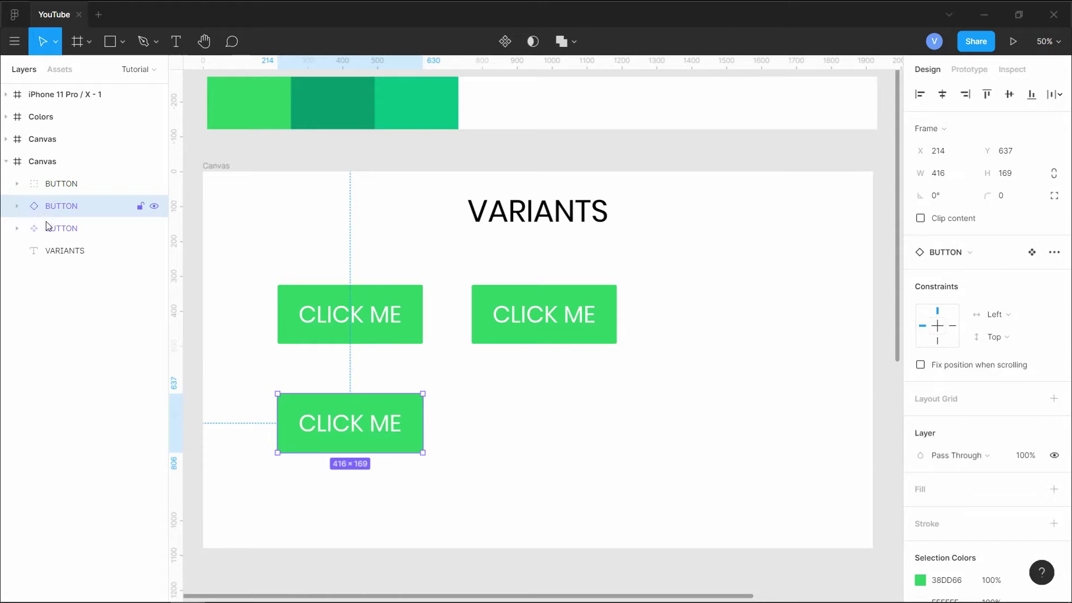
{"action": "left_click_drag", "start_coordinate": [366, 424], "coordinate": [557, 422]}
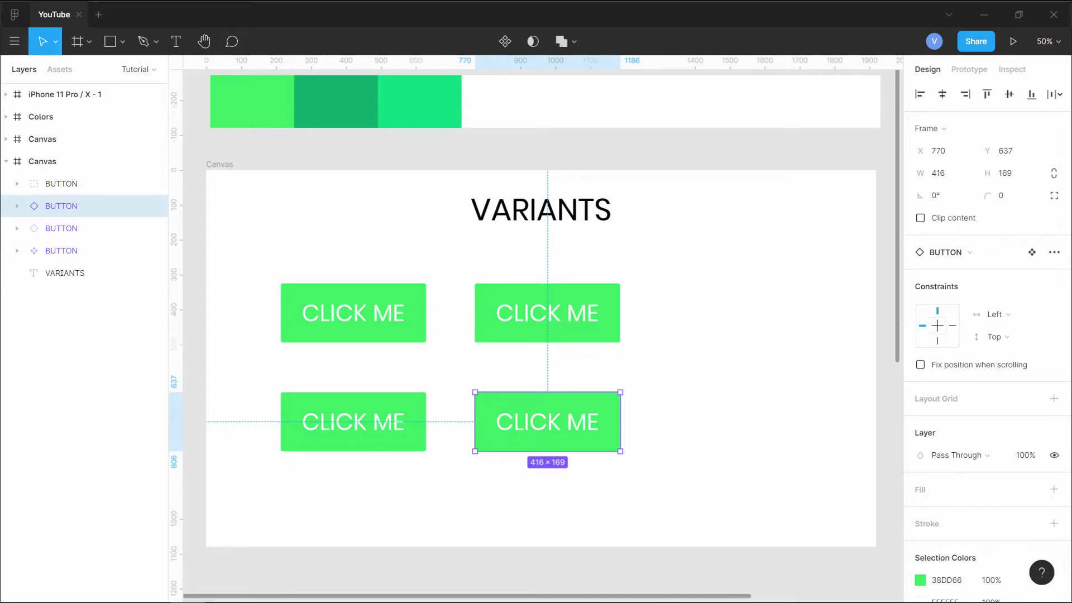
{"action": "left_click", "coordinate": [665, 430]}
Step: Compare both instances with the main component, and go from the second instance to its main component and back
{"action": "left_click", "coordinate": [510, 416]}
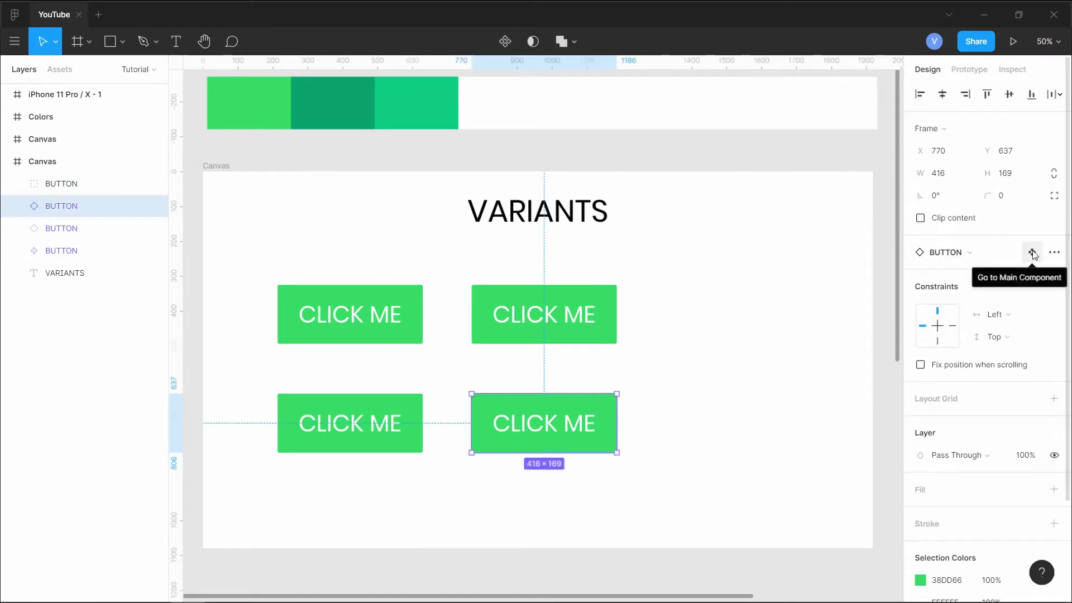
{"action": "left_click", "coordinate": [367, 424]}
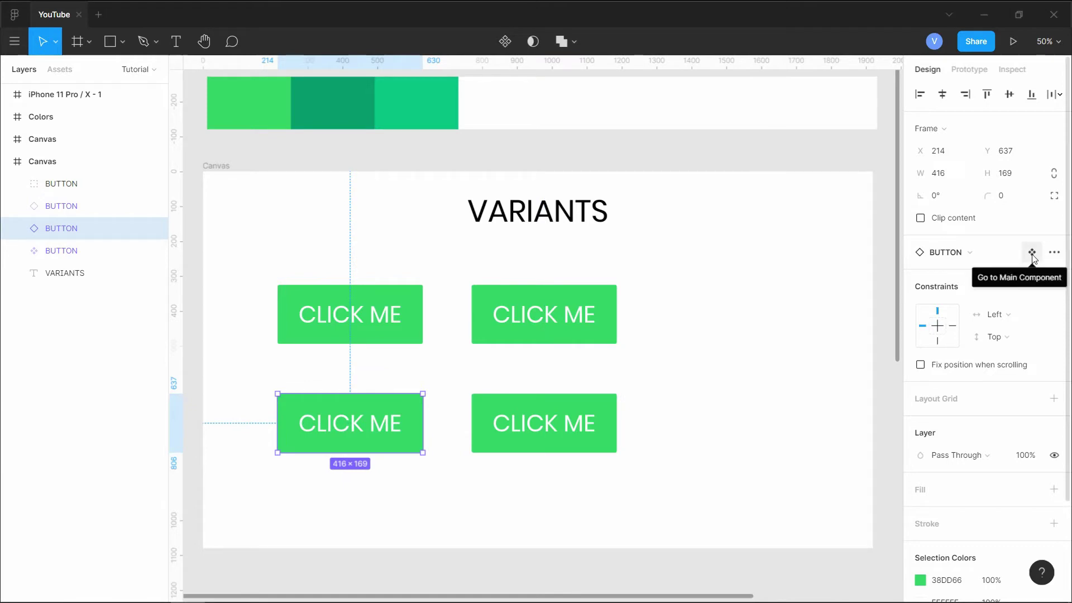
{"action": "left_click", "coordinate": [364, 328]}
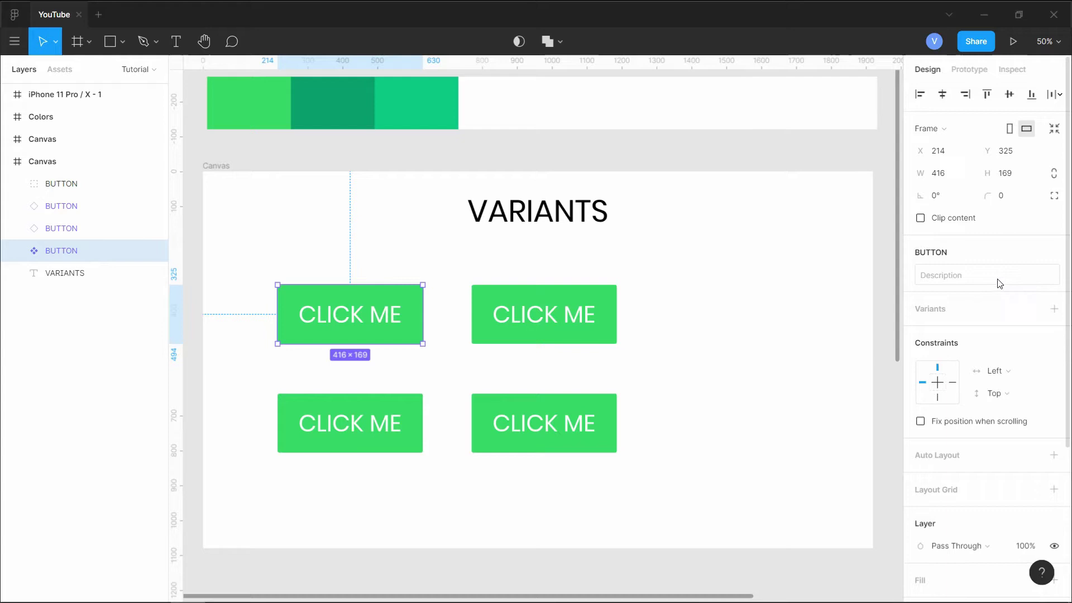
{"action": "left_click", "coordinate": [518, 424]}
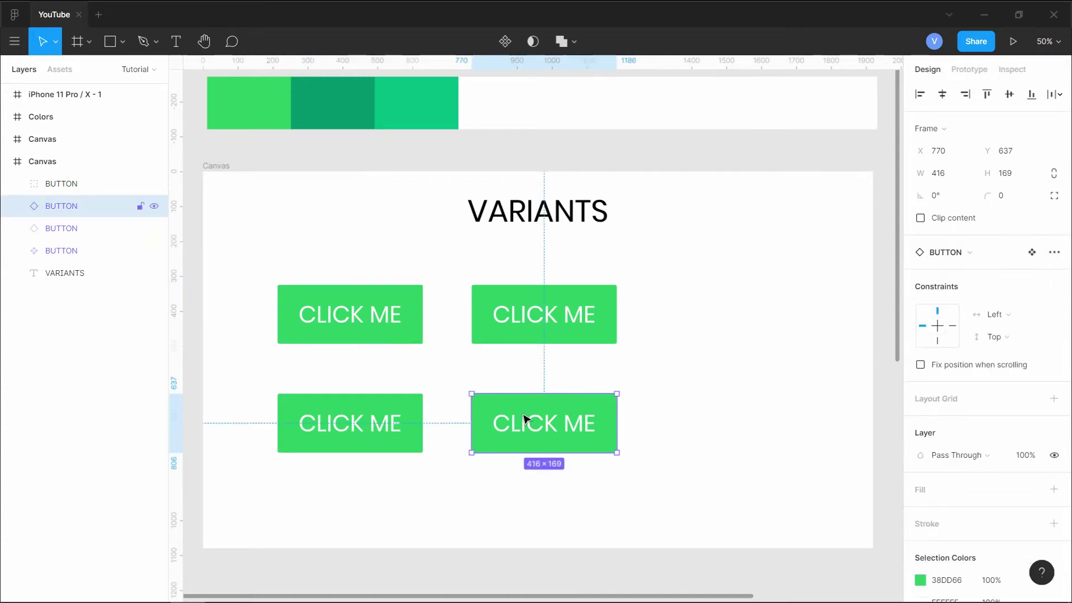
{"action": "left_click", "coordinate": [1032, 252]}
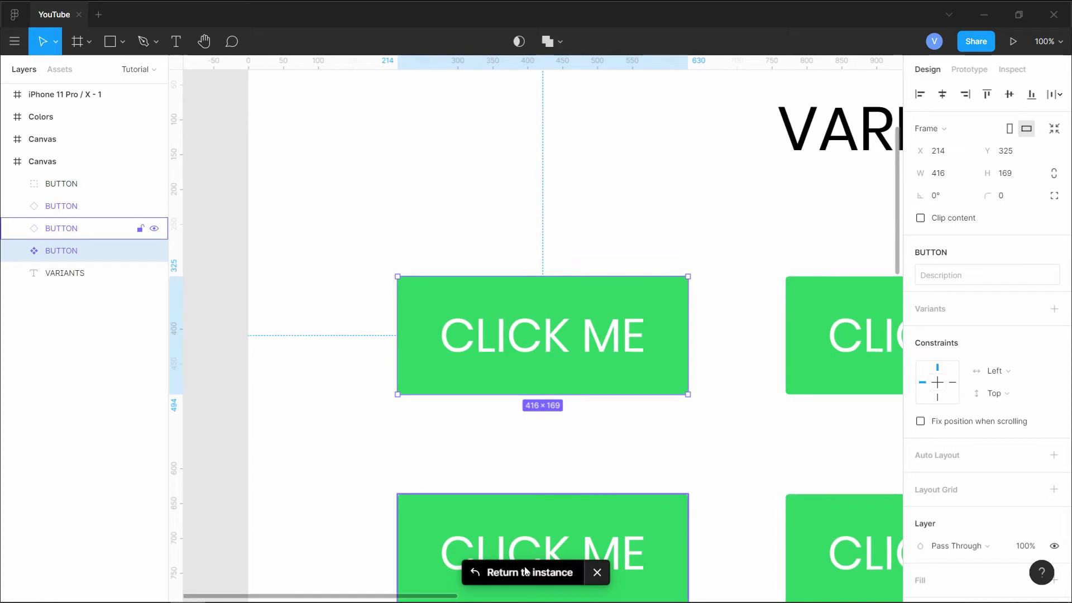
{"action": "left_click", "coordinate": [534, 578]}
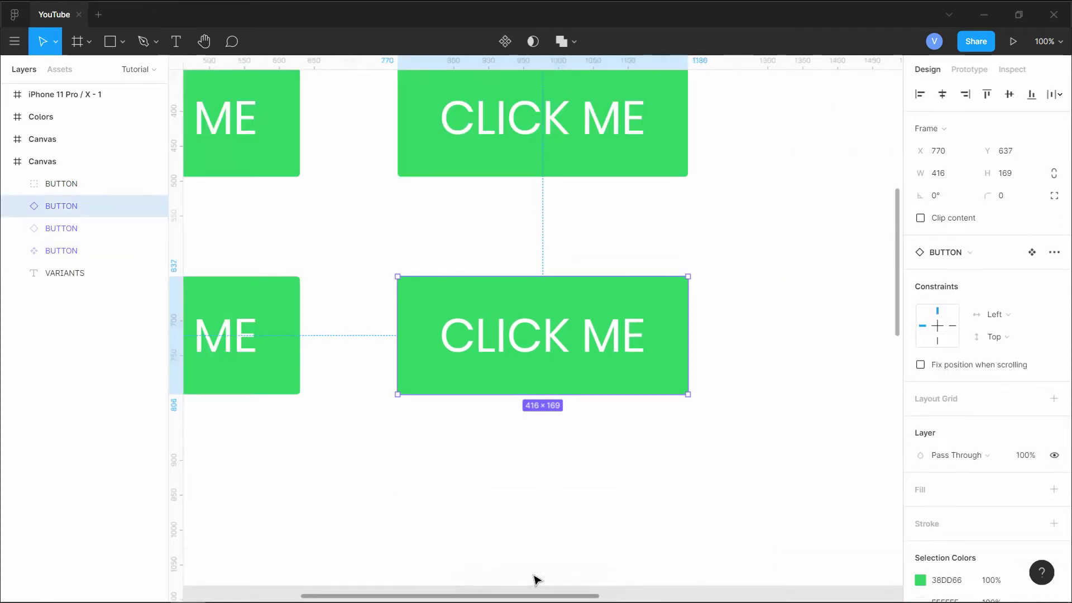
Step: Go from the instance directly below the main component to its main component
{"action": "left_click", "coordinate": [417, 452]}
{"action": "left_click_drag", "start_coordinate": [449, 459], "coordinate": [493, 460]}
{"action": "left_click_drag", "start_coordinate": [491, 357], "coordinate": [548, 602]}
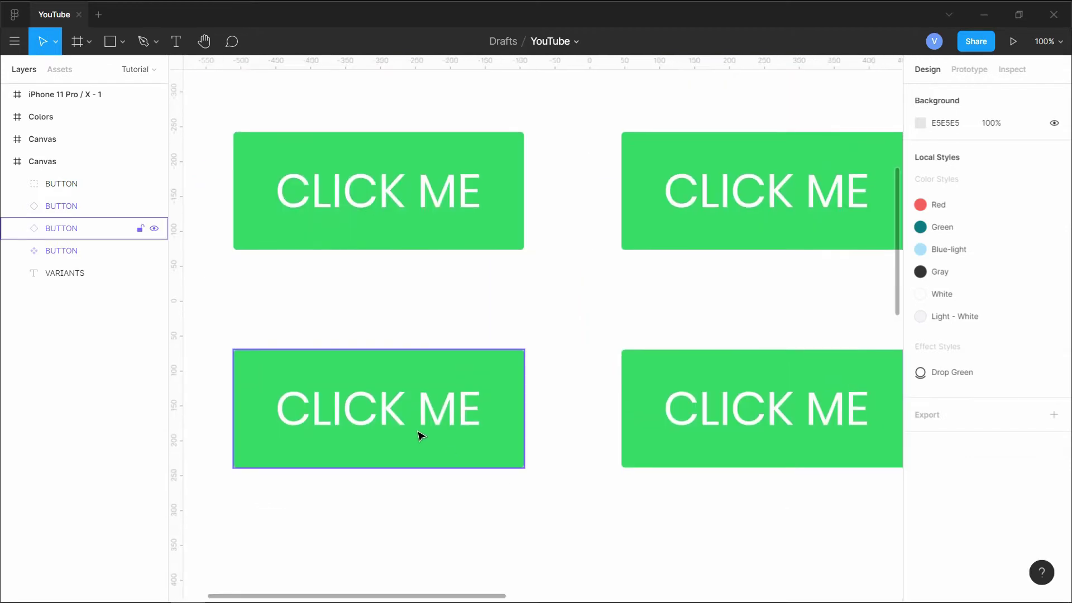
{"action": "left_click", "coordinate": [419, 435]}
{"action": "left_click", "coordinate": [1032, 252]}
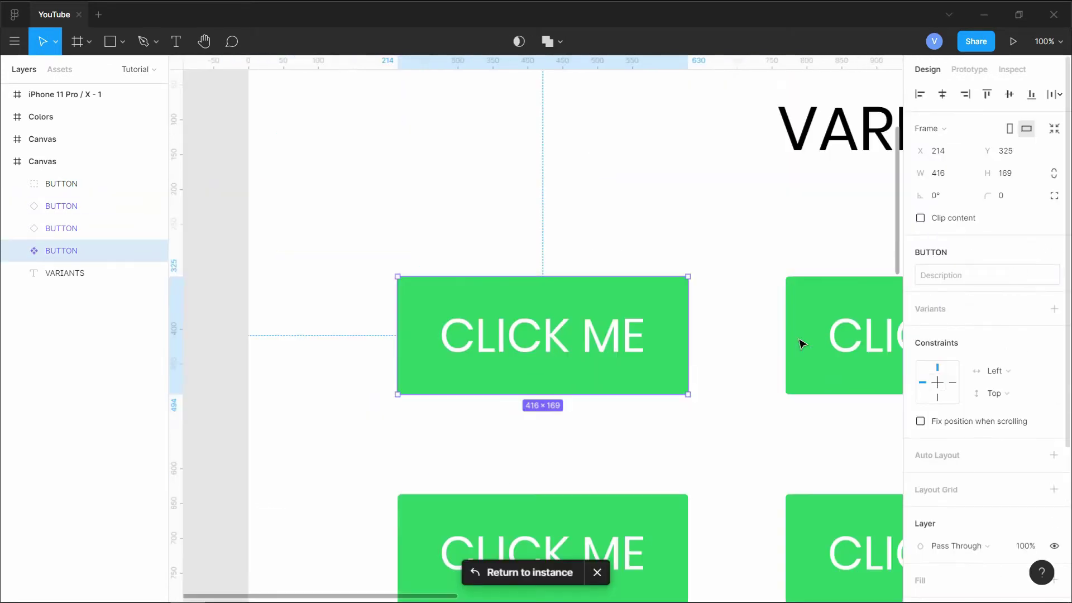
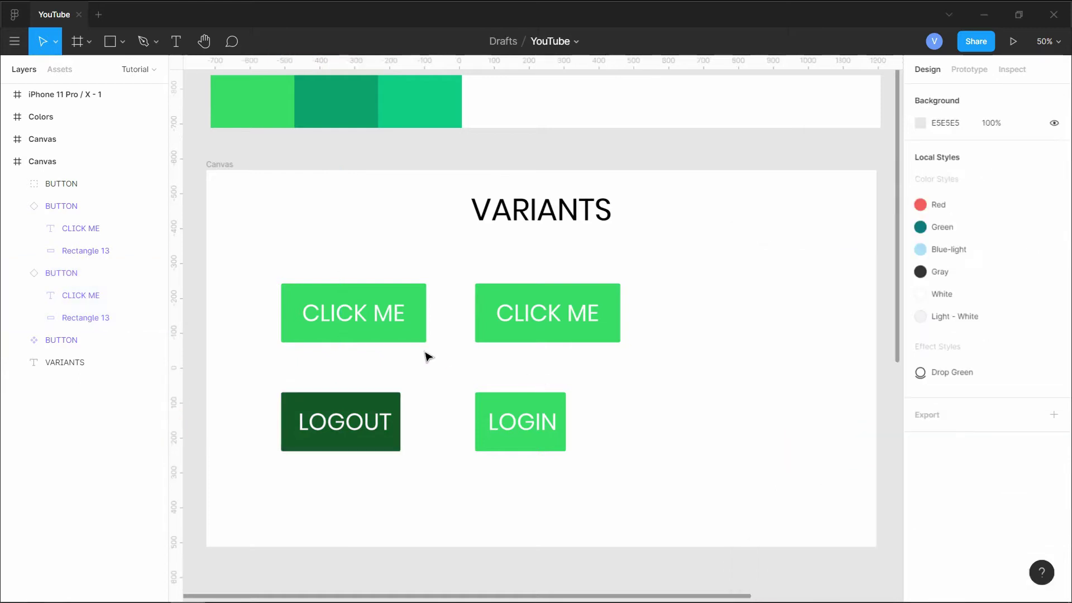
Step: Recolour the main component's green with the third palette swatch's colour 08CF82, then darken it to 079F64
{"action": "left_click", "coordinate": [413, 341]}
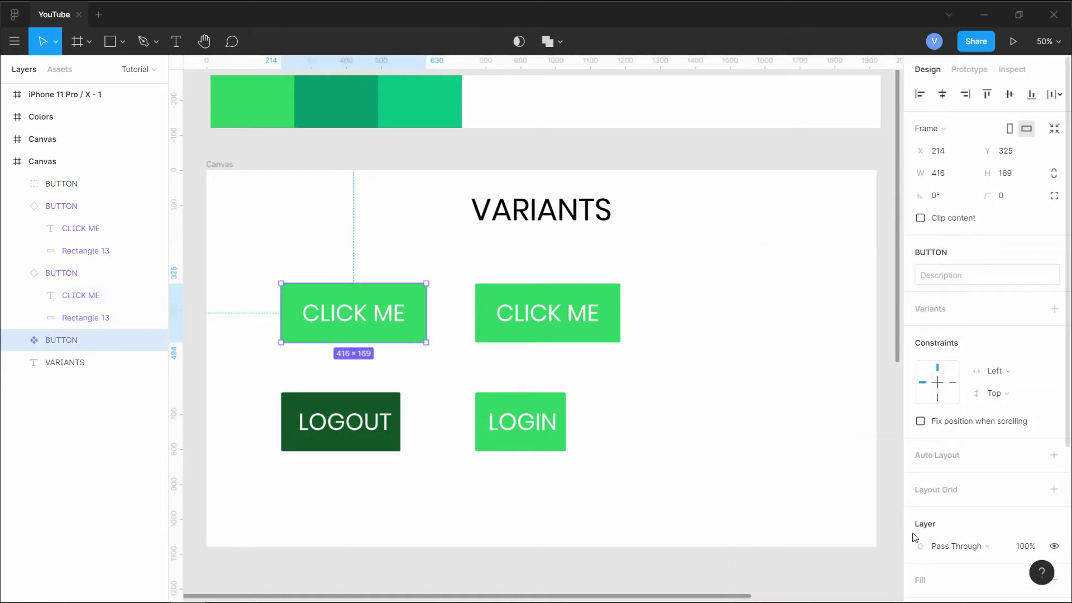
{"action": "scroll", "coordinate": [983, 447], "scroll_direction": "down", "scroll_amount": 4}
{"action": "left_click", "coordinate": [921, 463]}
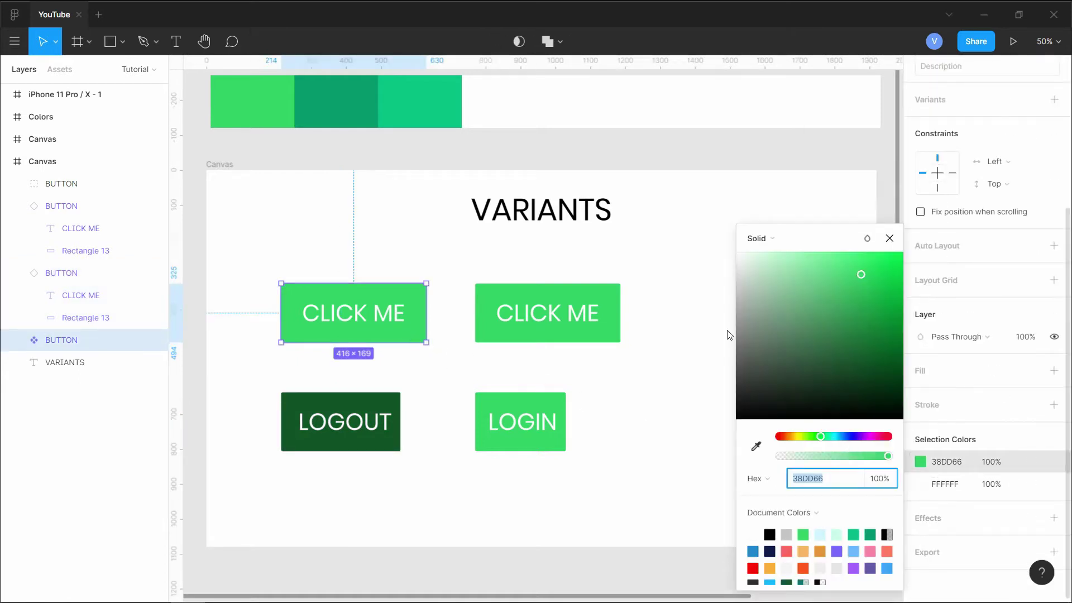
{"action": "left_click", "coordinate": [757, 446]}
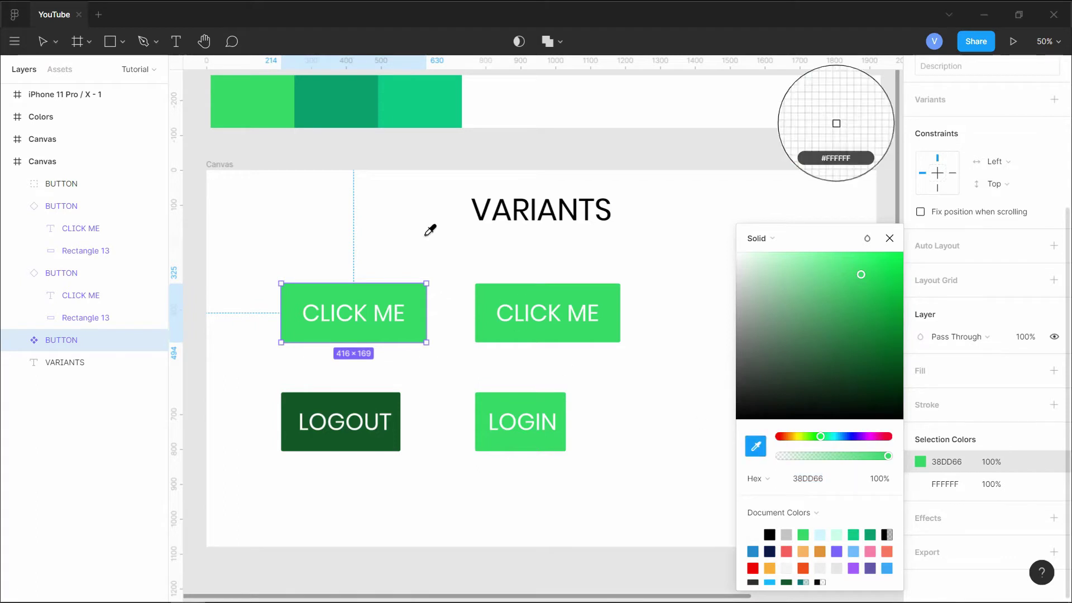
{"action": "left_click", "coordinate": [409, 108]}
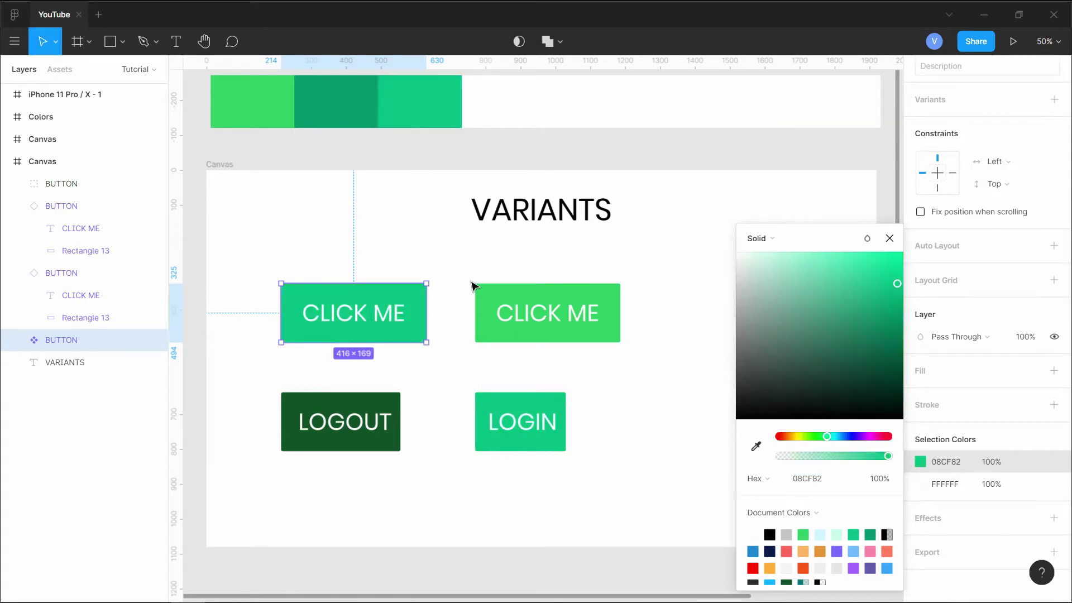
{"action": "left_click_drag", "start_coordinate": [893, 297], "coordinate": [897, 320]}
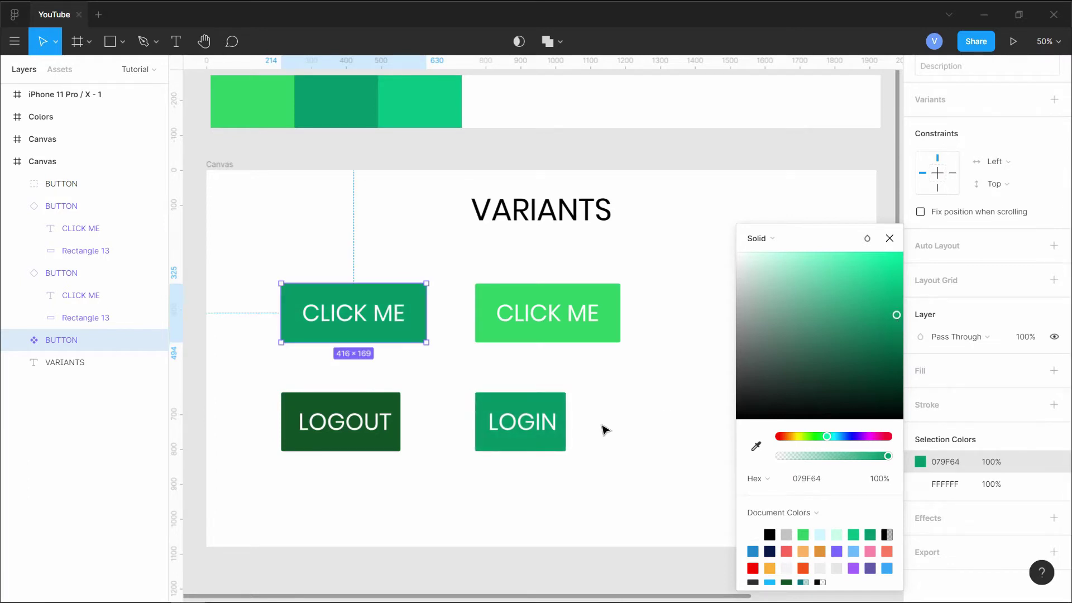
{"action": "left_click", "coordinate": [603, 430]}
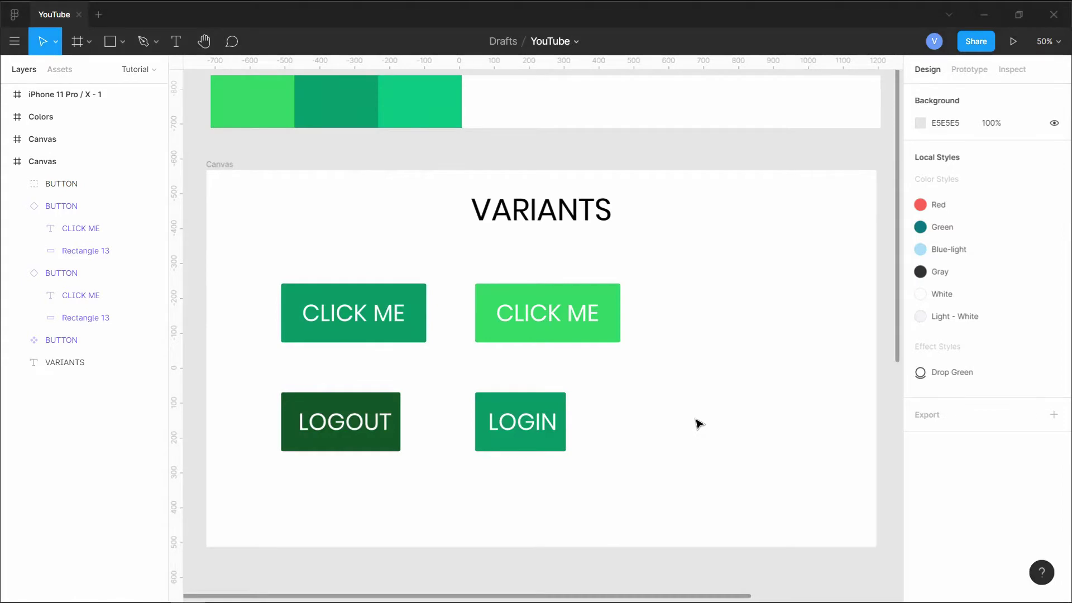
Step: Undo the main component's colour changes and the LOGOUT instance's dark green fill
{"action": "key", "text": "Tab"}
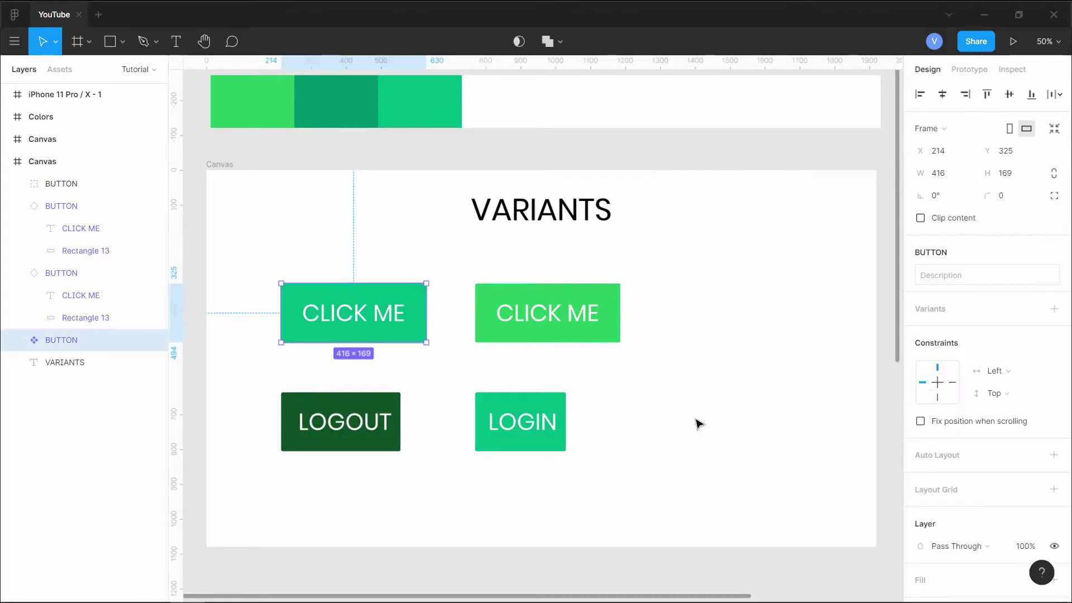
{"action": "left_click", "coordinate": [699, 423]}
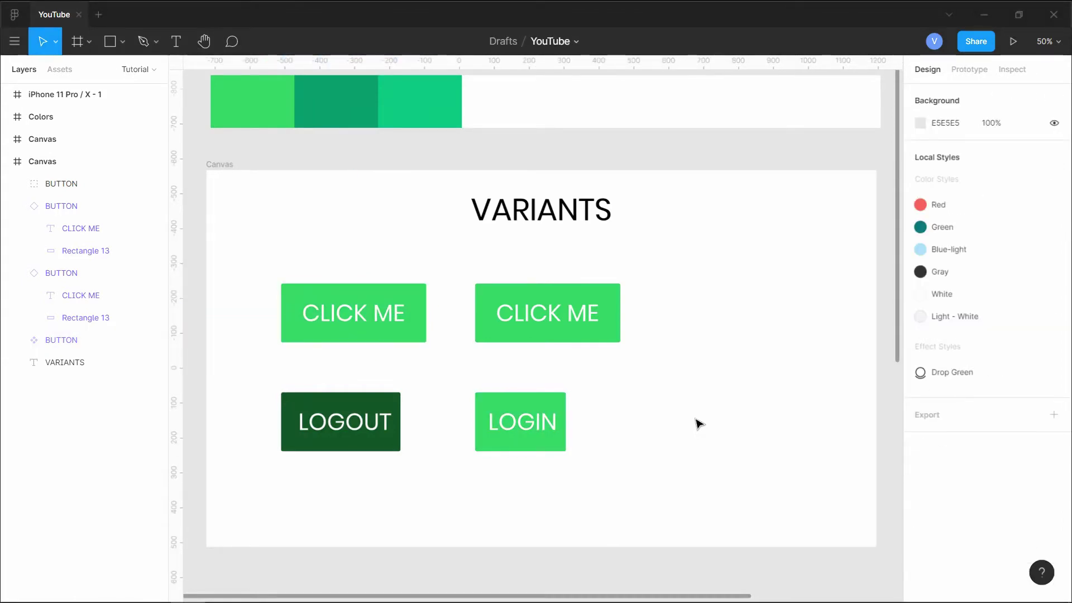
{"action": "key", "text": "Tab"}
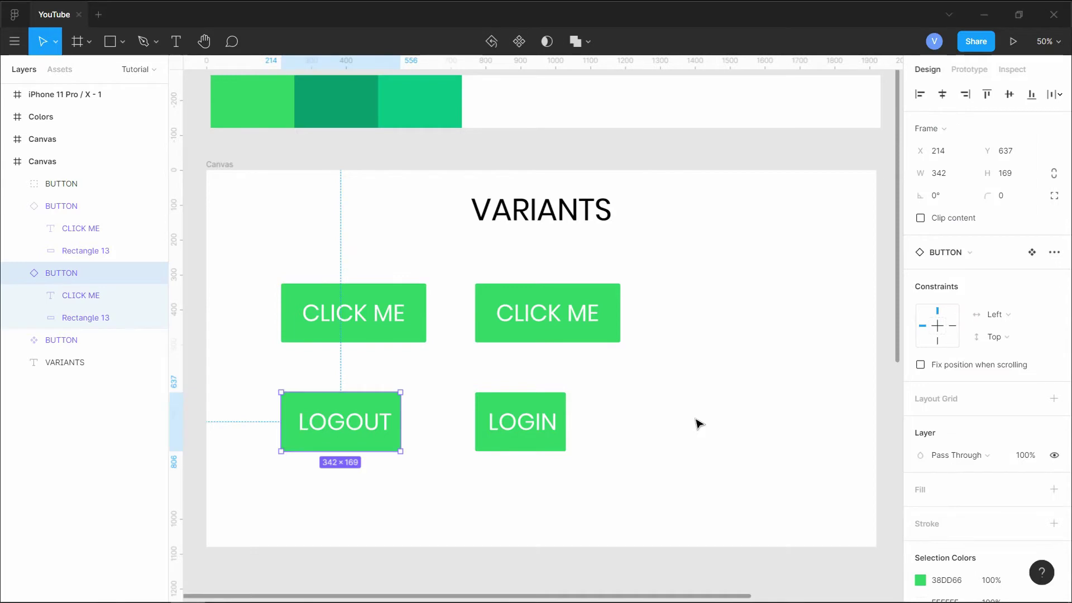
{"action": "left_click", "coordinate": [699, 424]}
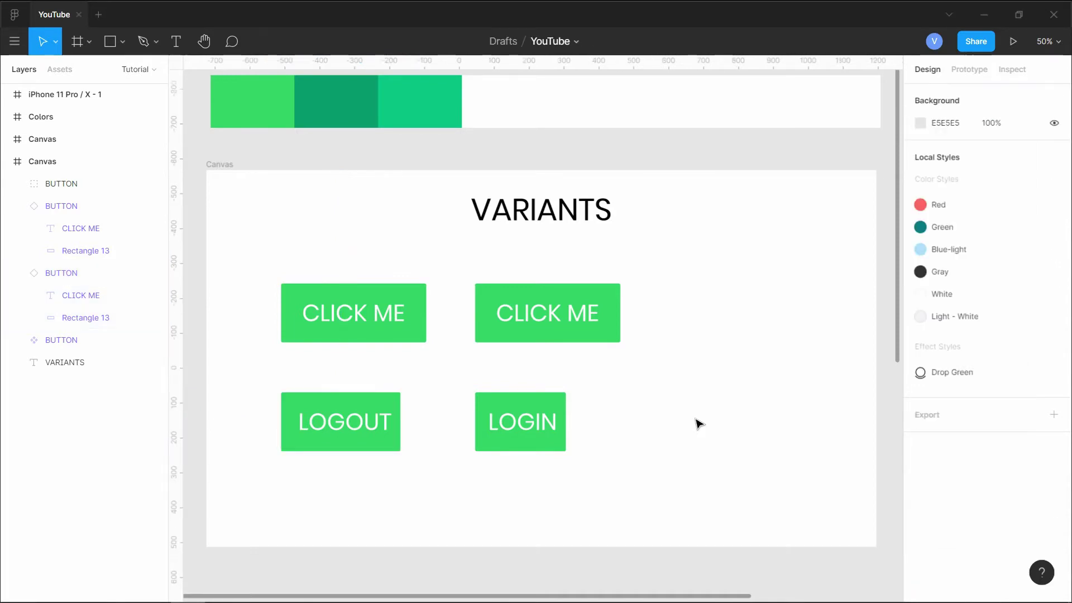
Step: Recolour the main component's green with the blue 3FA9F5 document colour, then with the darker blue document colour
{"action": "key", "text": "Tab"}
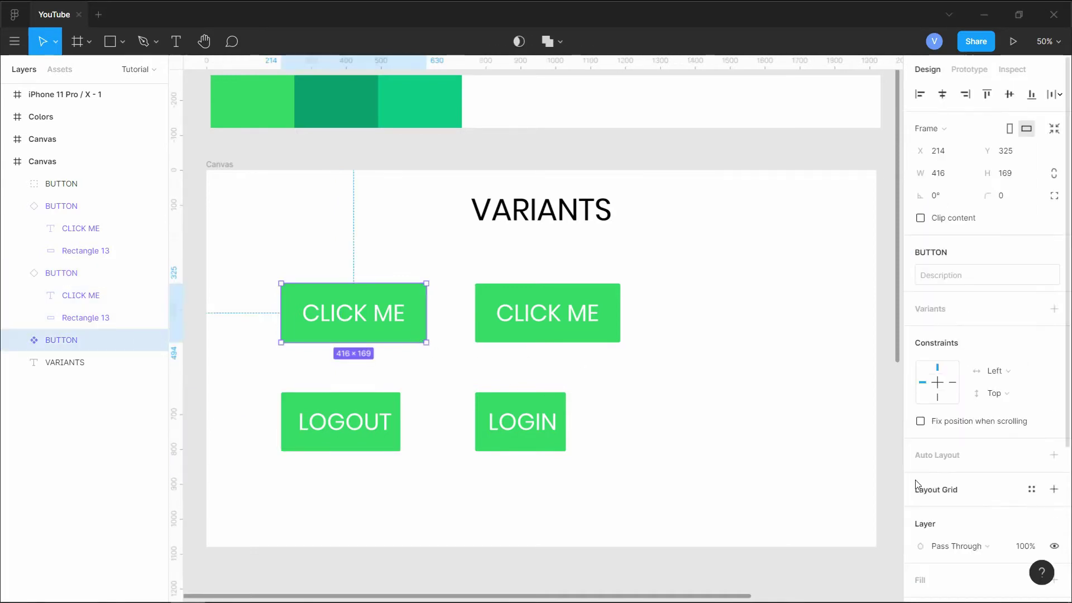
{"action": "scroll", "coordinate": [919, 480], "scroll_direction": "down", "scroll_amount": 4}
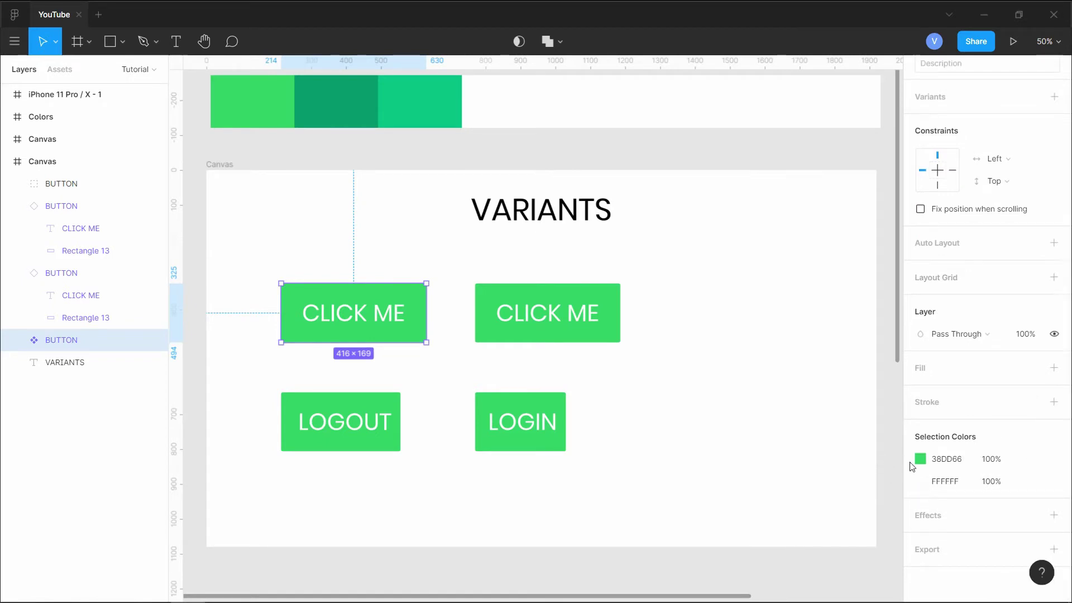
{"action": "left_click", "coordinate": [920, 460]}
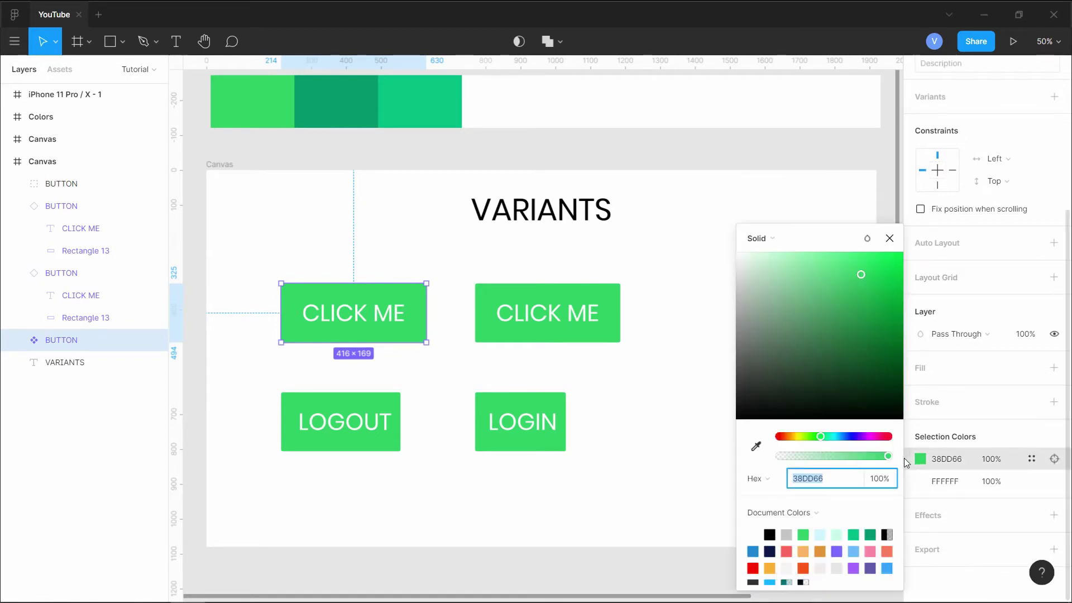
{"action": "left_click", "coordinate": [888, 567]}
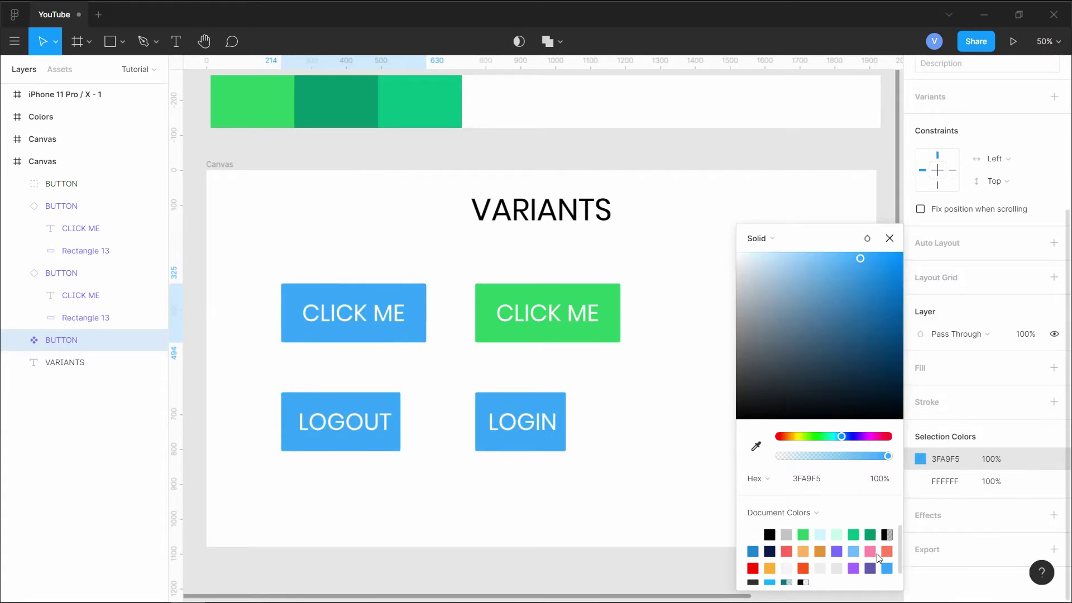
{"action": "left_click", "coordinate": [753, 552]}
{"action": "left_click", "coordinate": [637, 402]}
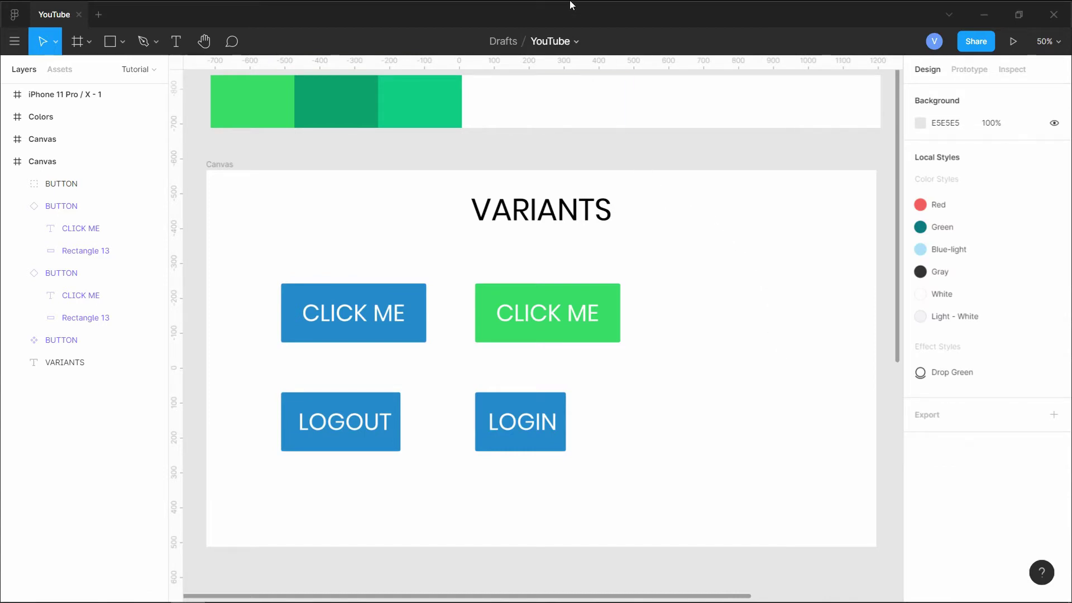
{"action": "mouse_move", "coordinate": [571, 5]}
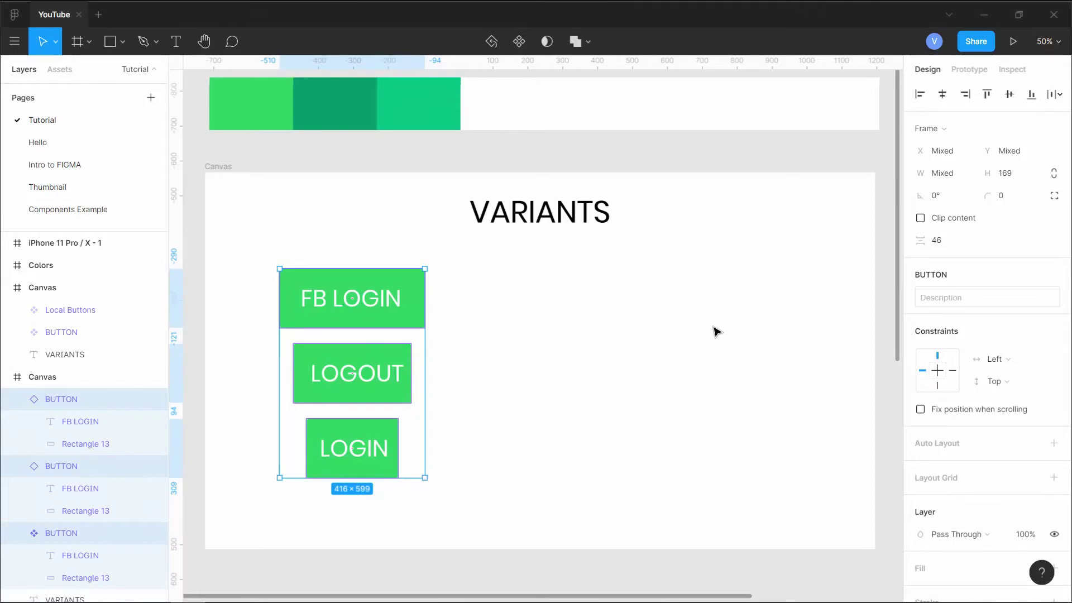
Step: Rename the FB LOGIN main component as BUTTON/FB
{"action": "left_click", "coordinate": [502, 452]}
{"action": "left_click", "coordinate": [403, 307]}
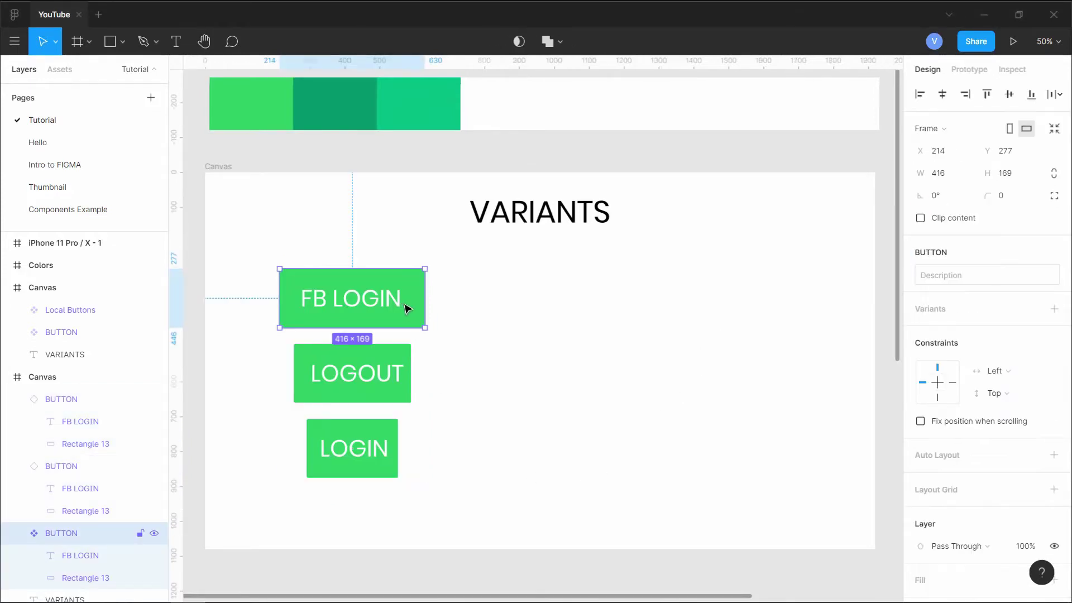
{"action": "double_click", "coordinate": [77, 534]}
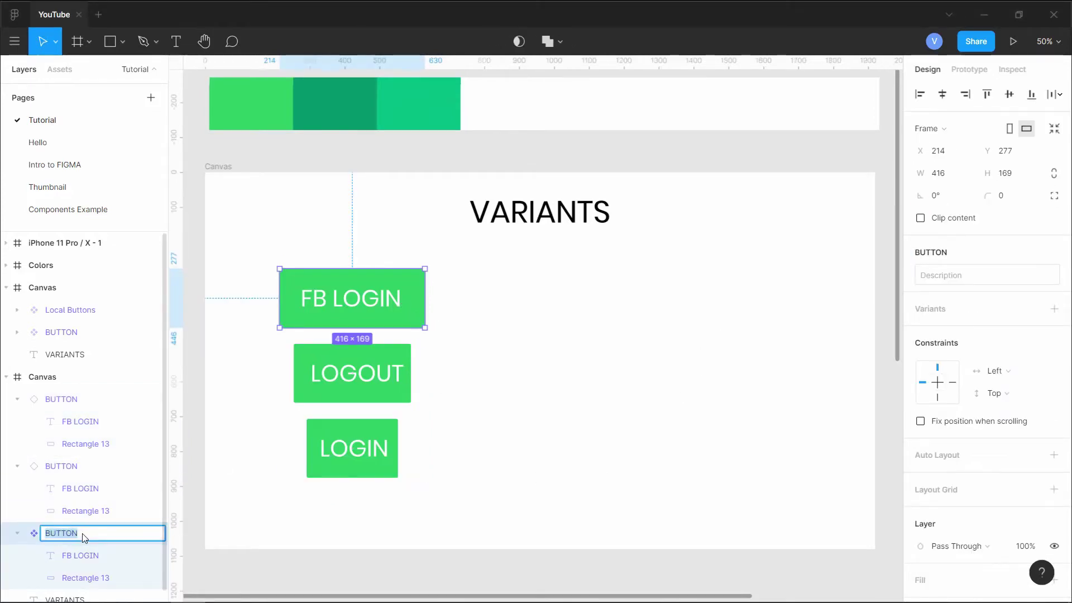
{"action": "left_click", "coordinate": [82, 534]}
{"action": "key", "text": "Return"}
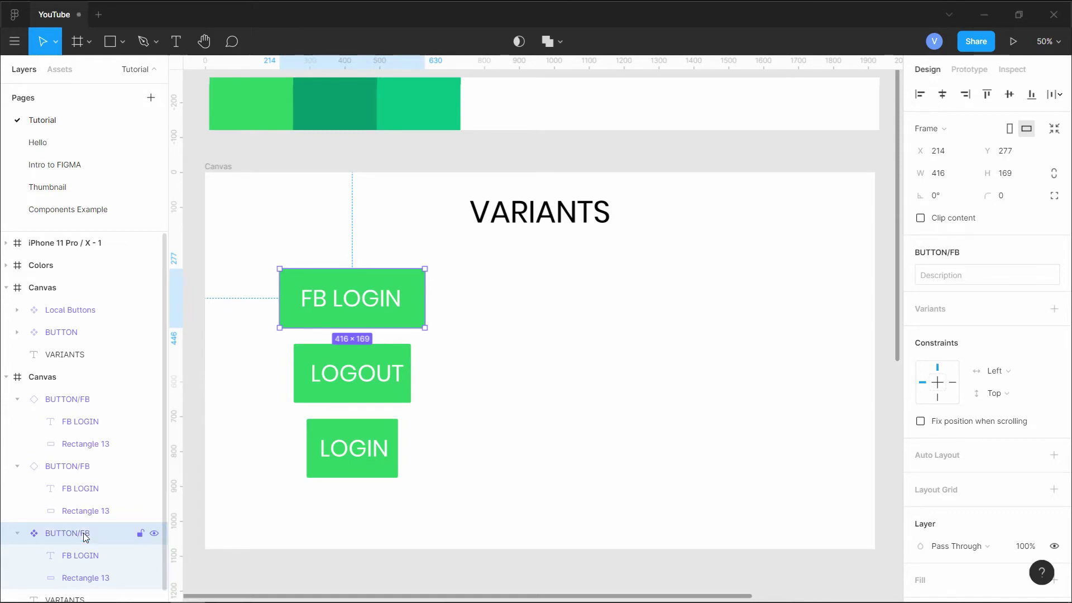
{"action": "left_click", "coordinate": [250, 508]}
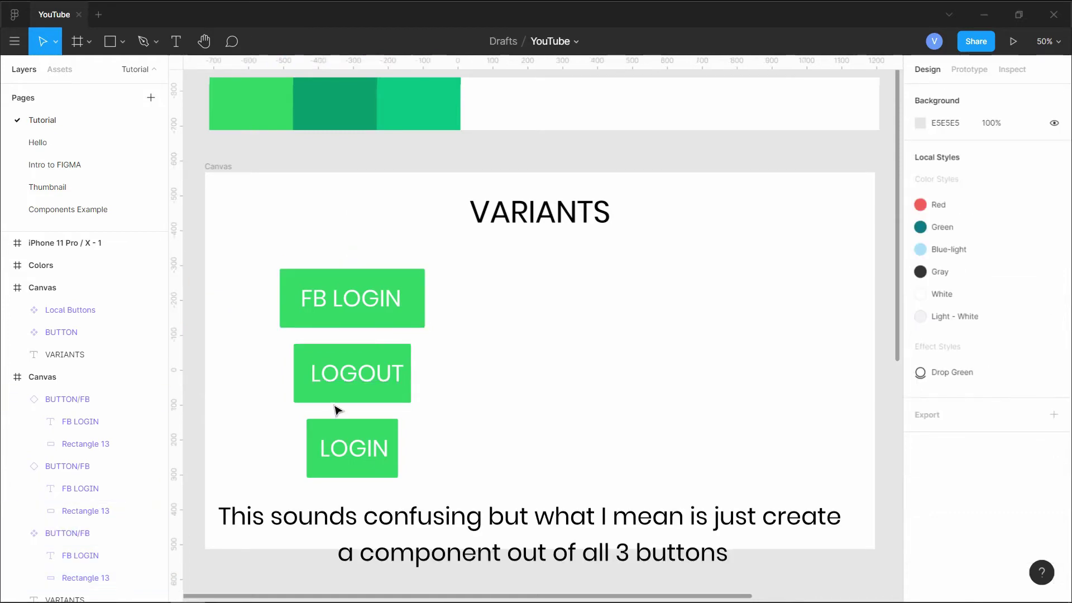
Step: Rename the LOGOUT instance as BUTTON/LOGOUT and the LOGIN instance as BUTTON/LOGIN
{"action": "left_click", "coordinate": [333, 400]}
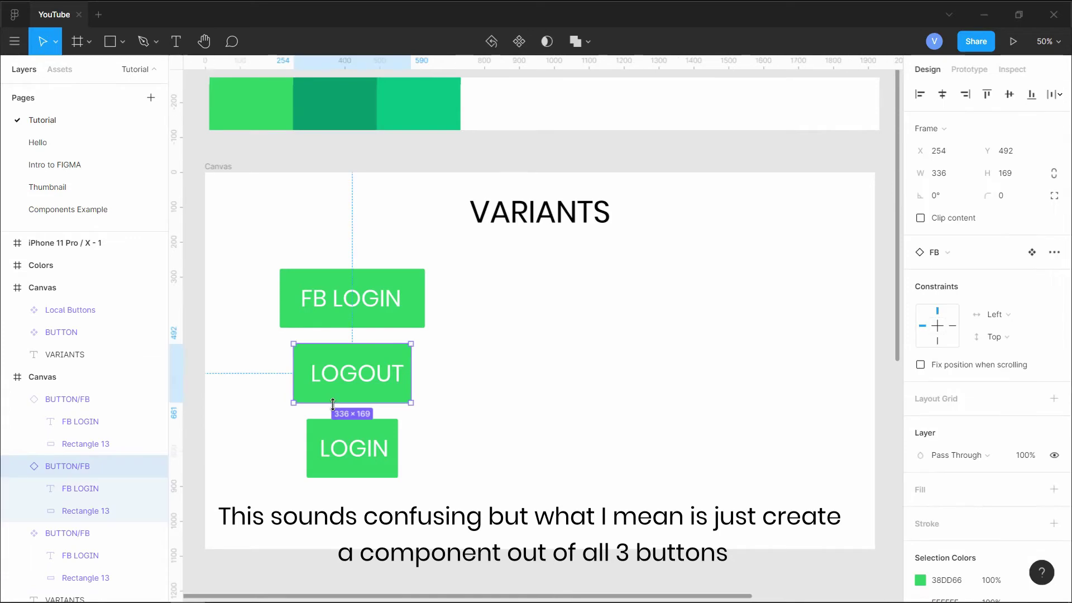
{"action": "double_click", "coordinate": [95, 468]}
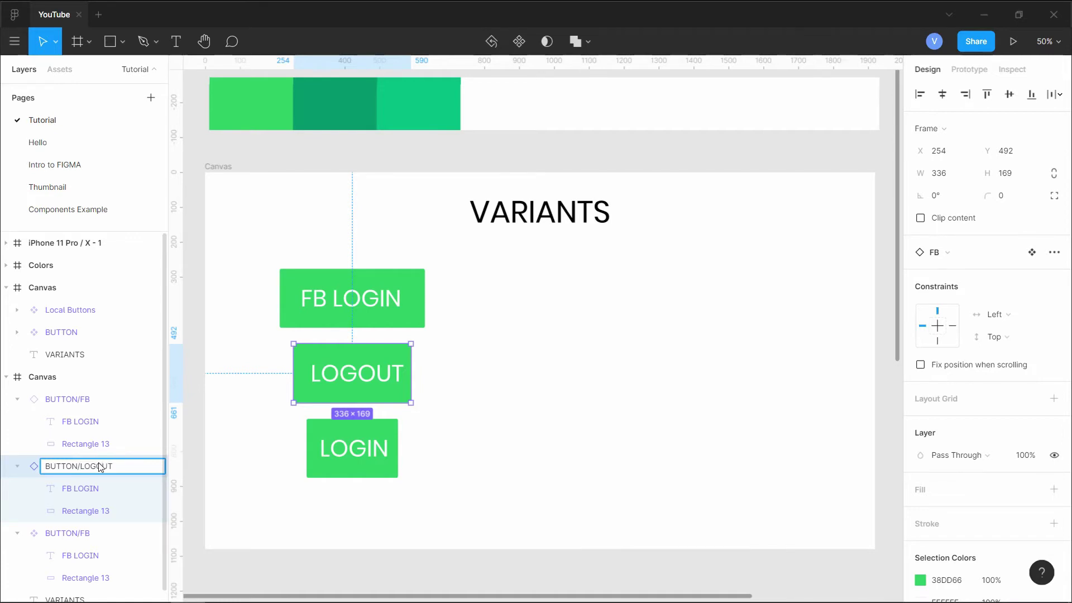
{"action": "key", "text": "Return"}
{"action": "double_click", "coordinate": [90, 401]}
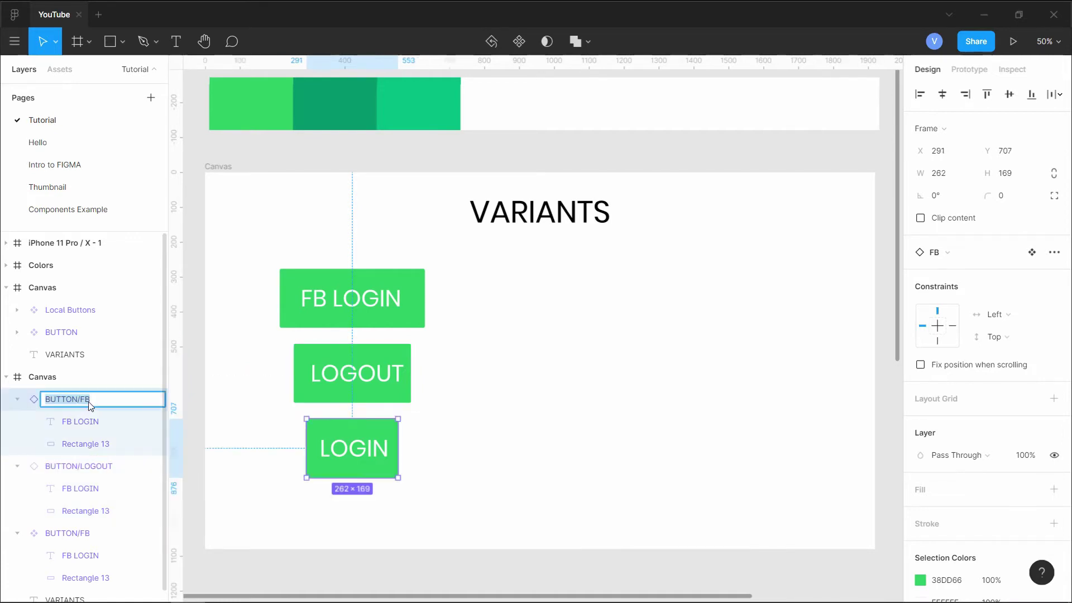
{"action": "left_click", "coordinate": [94, 403]}
{"action": "key", "text": "Return"}
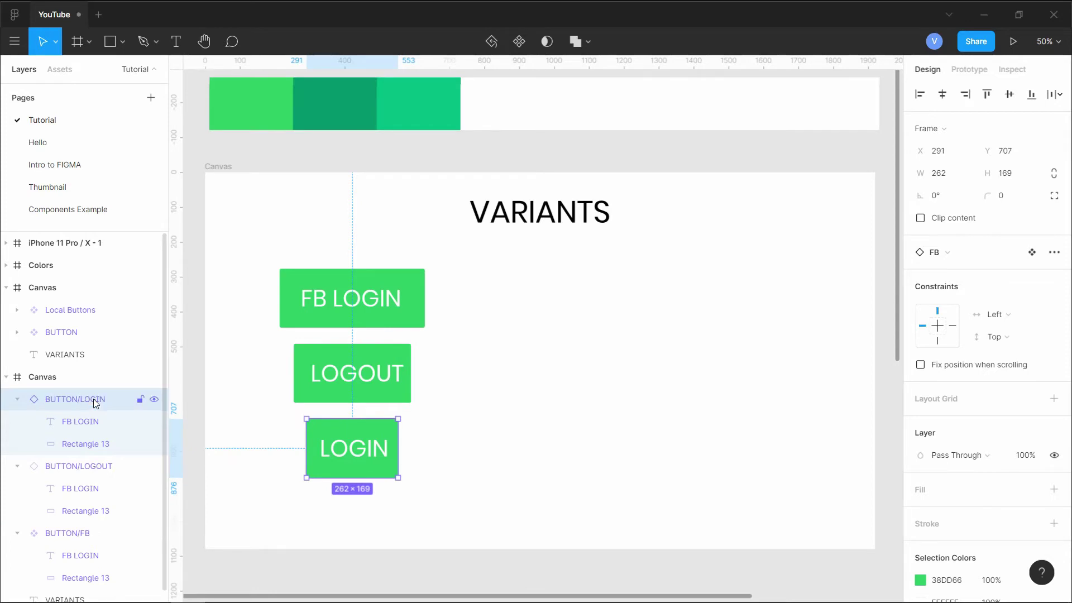
{"action": "left_click", "coordinate": [450, 387]}
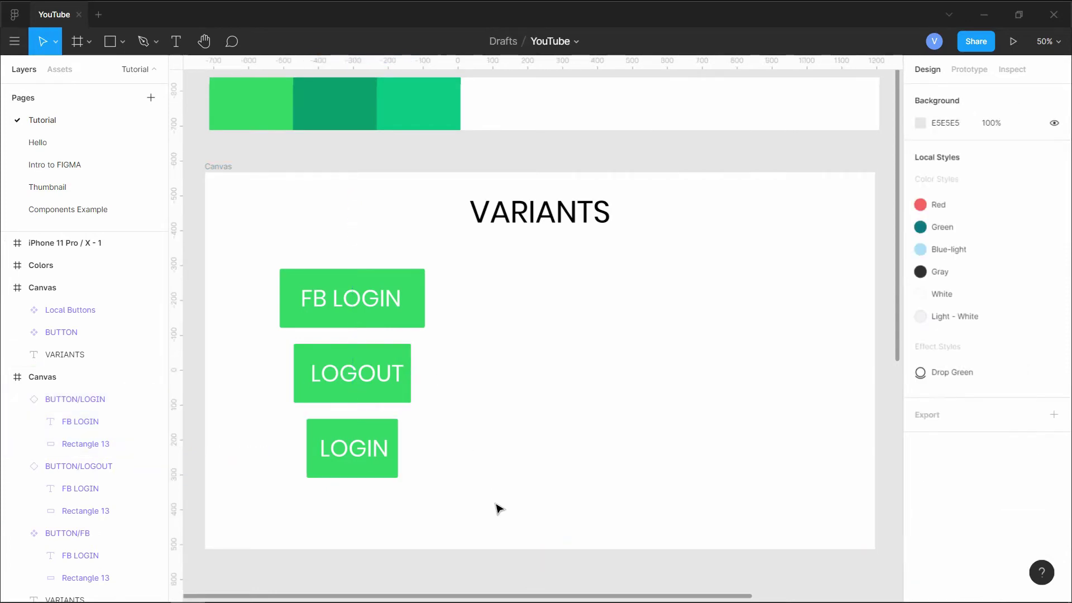
Step: Examine the three buttons together and one by one to see which are main components and which are instances
{"action": "left_click_drag", "start_coordinate": [495, 502], "coordinate": [247, 257]}
{"action": "left_click", "coordinate": [484, 435]}
{"action": "left_click", "coordinate": [386, 475]}
{"action": "left_click", "coordinate": [402, 401]}
{"action": "left_click", "coordinate": [400, 312]}
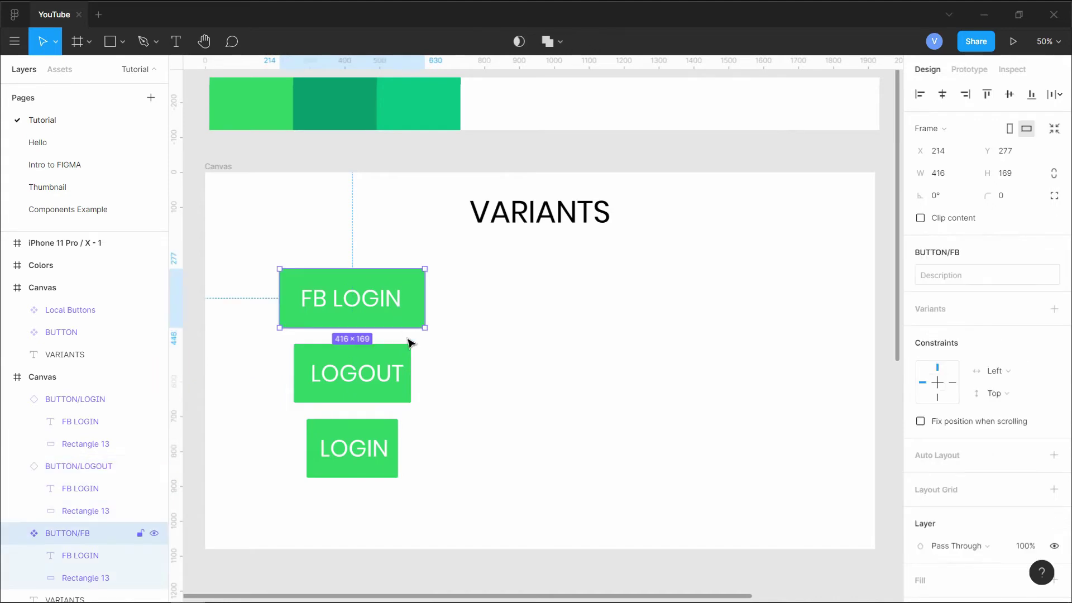
{"action": "left_click", "coordinate": [474, 504]}
{"action": "left_click_drag", "start_coordinate": [494, 493], "coordinate": [268, 263]}
{"action": "left_click", "coordinate": [514, 455]}
Step: Turn the LOGOUT and LOGIN instances into main components of their own
{"action": "left_click", "coordinate": [402, 395]}
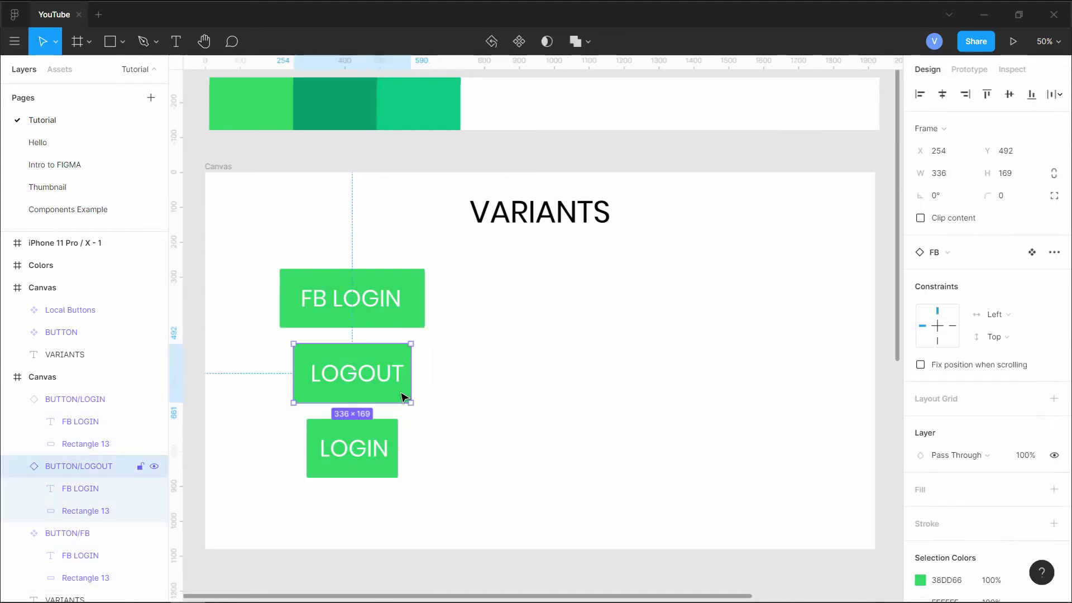
{"action": "left_click", "coordinate": [521, 41]}
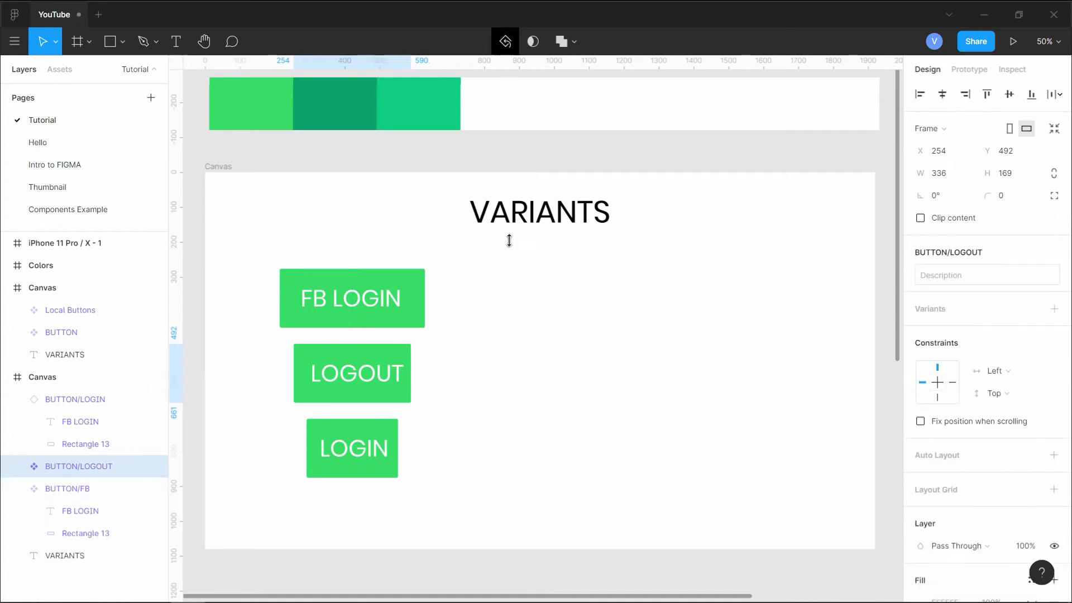
{"action": "left_click", "coordinate": [389, 474]}
{"action": "left_click", "coordinate": [524, 44]}
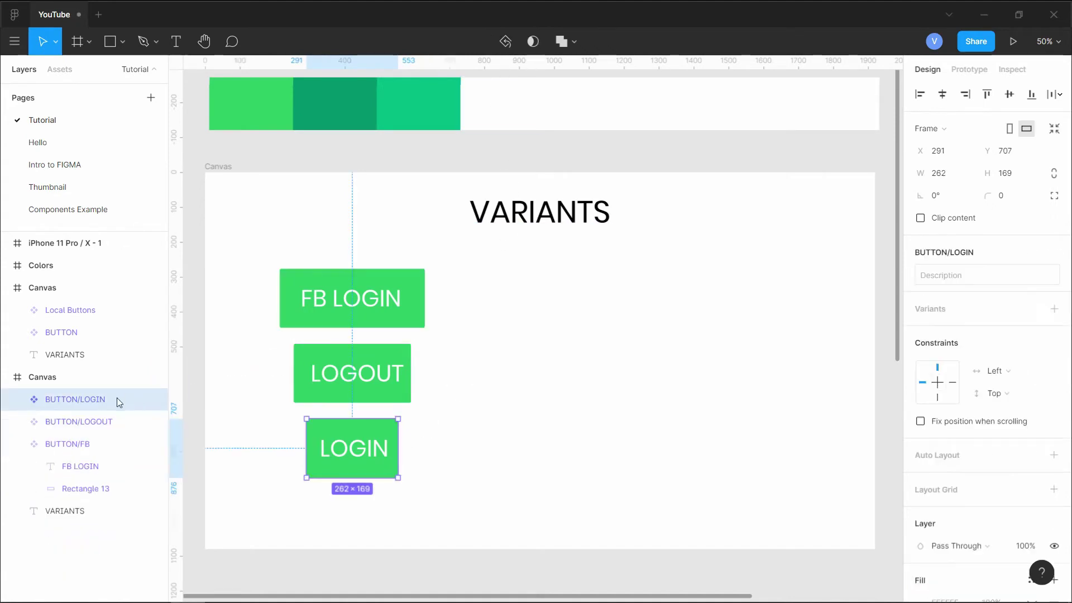
Step: Combine the BUTTON/FB, BUTTON/LOGOUT and BUTTON/LOGIN components as variants
{"action": "left_click", "coordinate": [33, 444]}
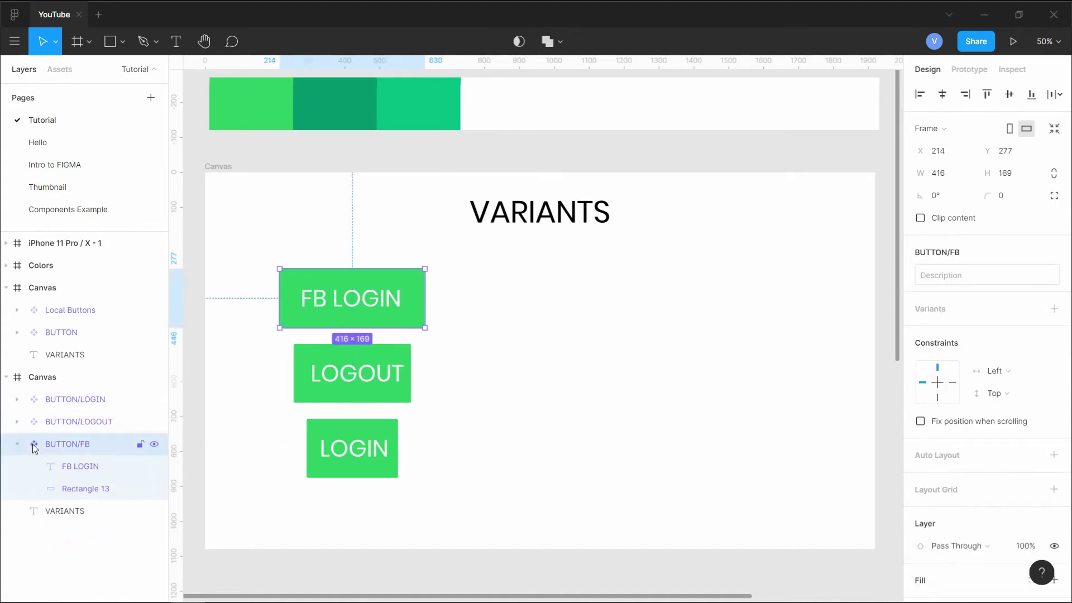
{"action": "left_click", "coordinate": [41, 426]}
{"action": "left_click", "coordinate": [45, 399]}
{"action": "left_click", "coordinate": [521, 479]}
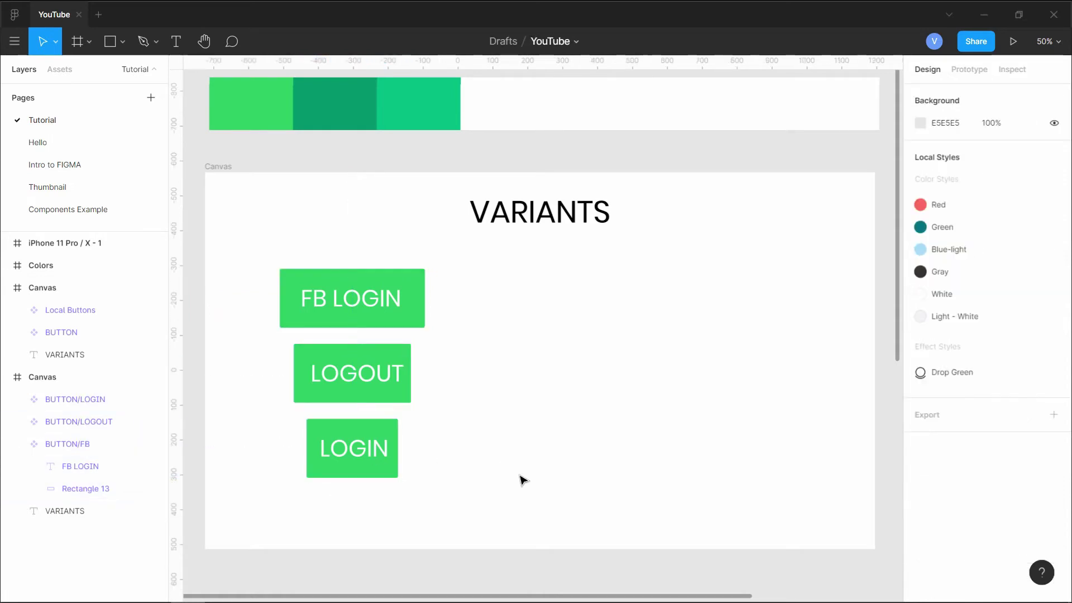
{"action": "left_click_drag", "start_coordinate": [473, 498], "coordinate": [269, 263]}
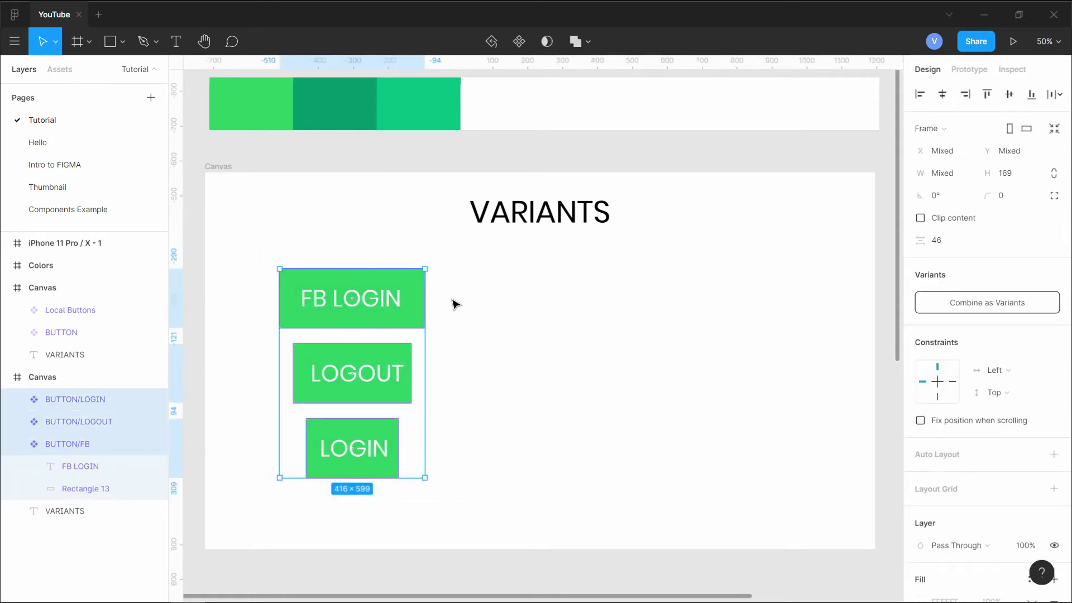
{"action": "left_click", "coordinate": [987, 309]}
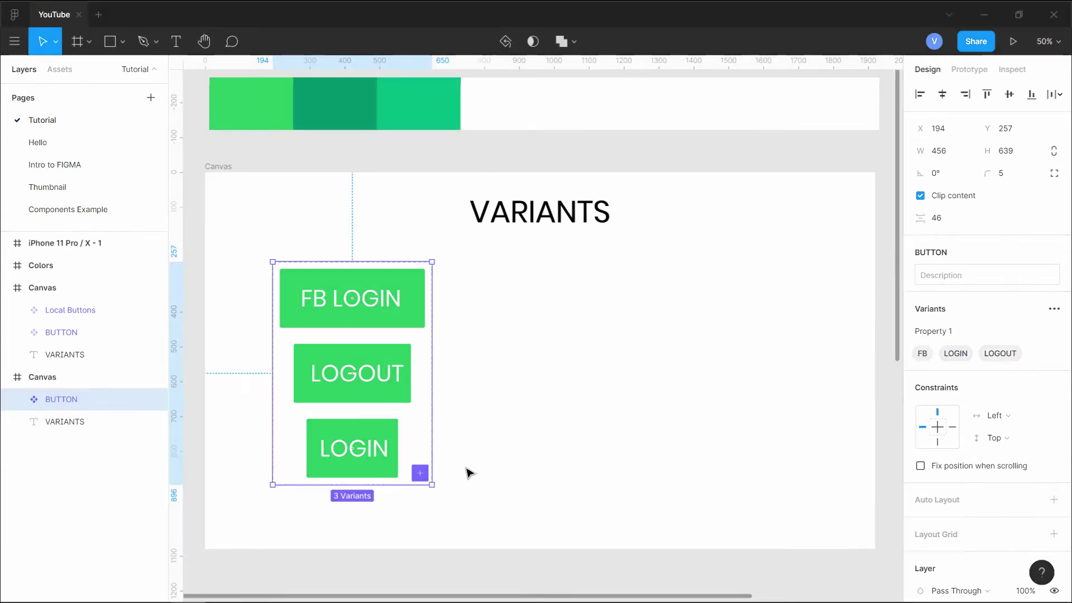
Step: Rename the variant set's property as Login
{"action": "left_click", "coordinate": [435, 448]}
{"action": "left_click", "coordinate": [431, 444]}
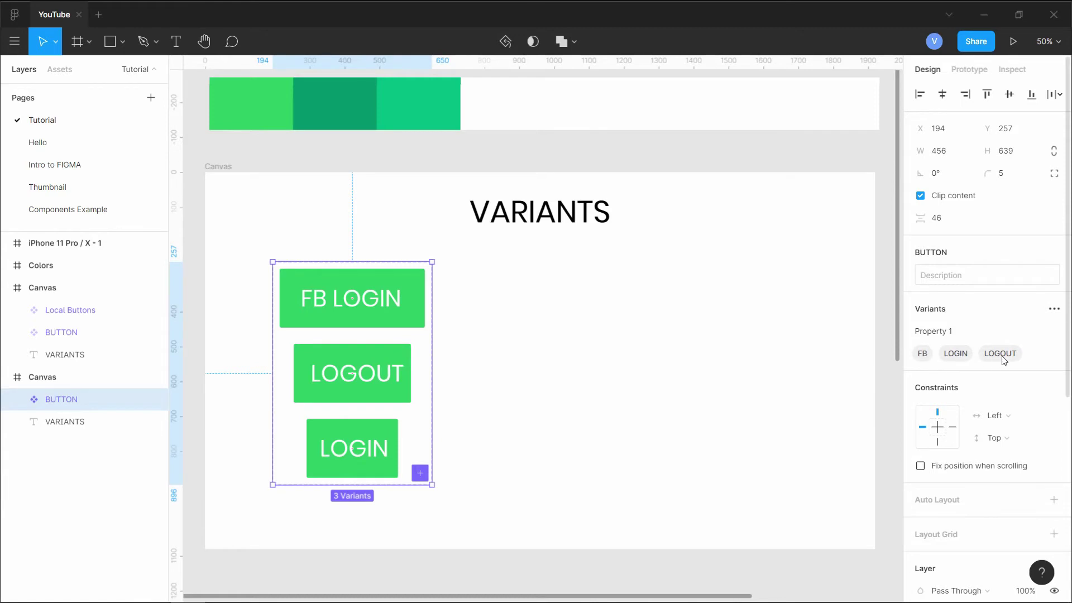
{"action": "left_click", "coordinate": [963, 335]}
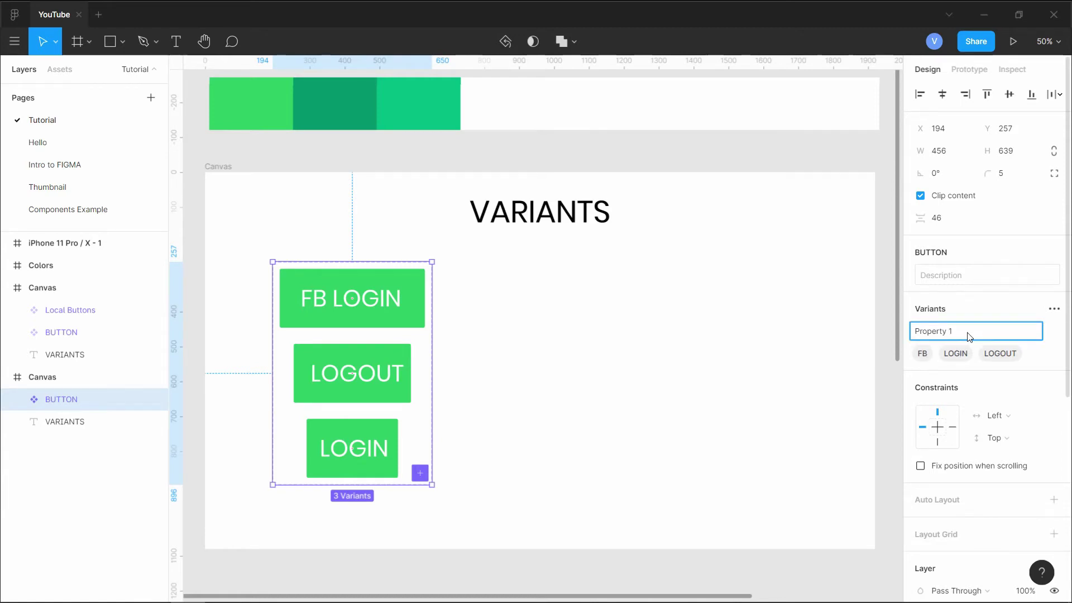
{"action": "left_click_drag", "start_coordinate": [969, 336], "coordinate": [881, 345]}
{"action": "type", "text": "Login"}
{"action": "left_click", "coordinate": [803, 376]}
{"action": "left_click", "coordinate": [400, 340]}
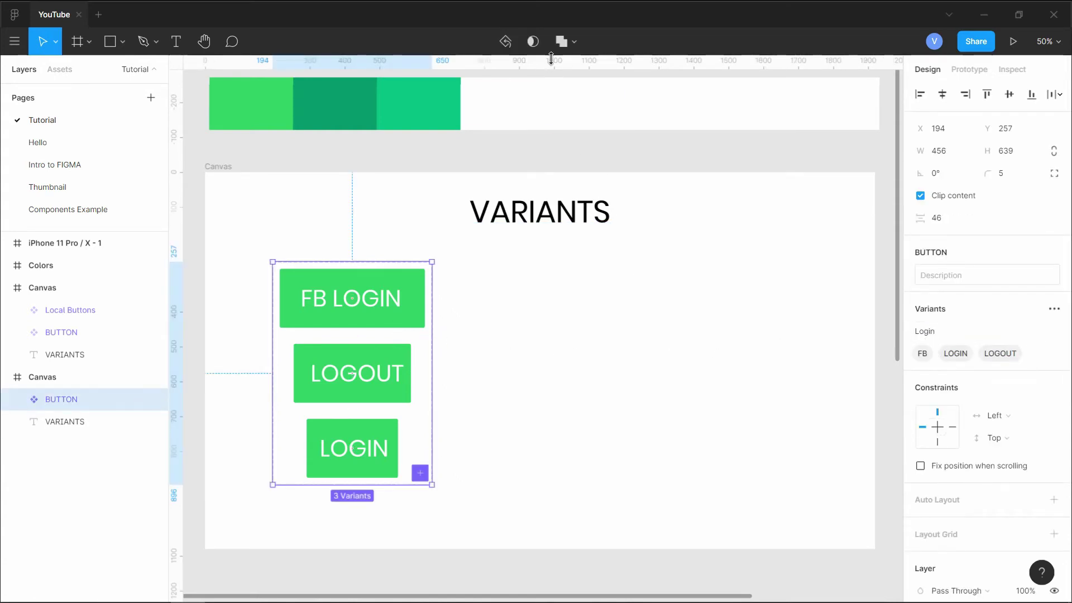
{"action": "mouse_move", "coordinate": [553, 5]}
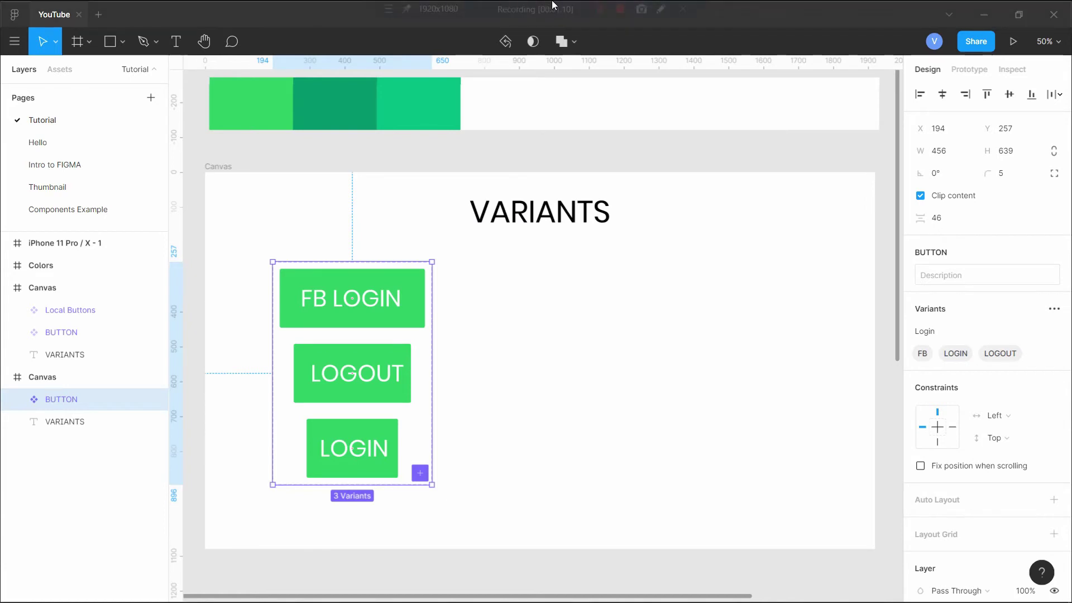
{"action": "left_click", "coordinate": [606, 10]}
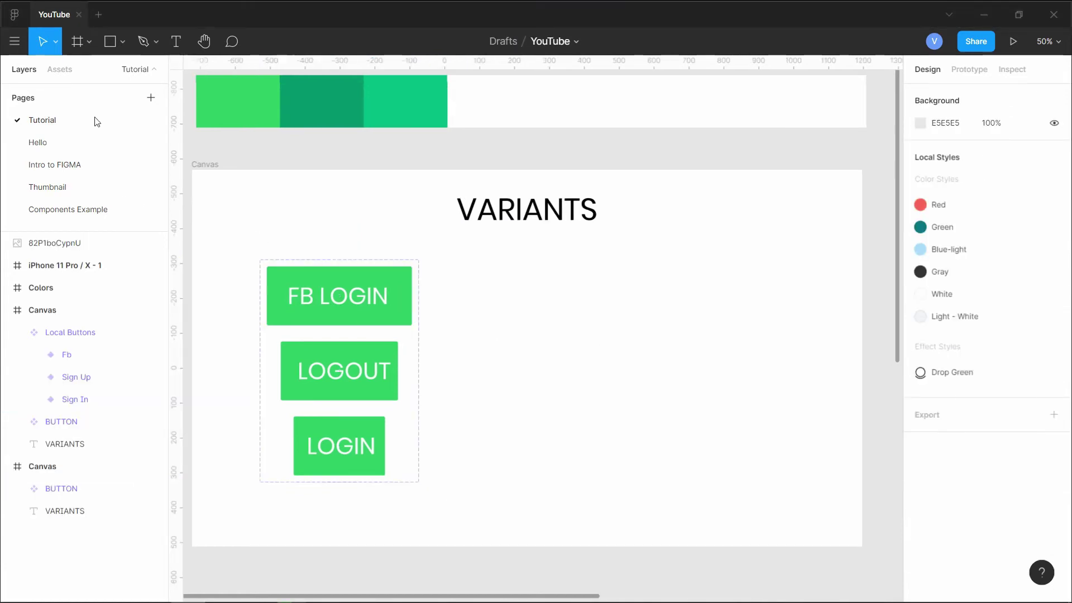
Step: Place a 416 × 169 FB LOGIN instance of the new BUTTON variant set beside the set, discarding the smaller 299 × 94 instance
{"action": "left_click", "coordinate": [61, 70]}
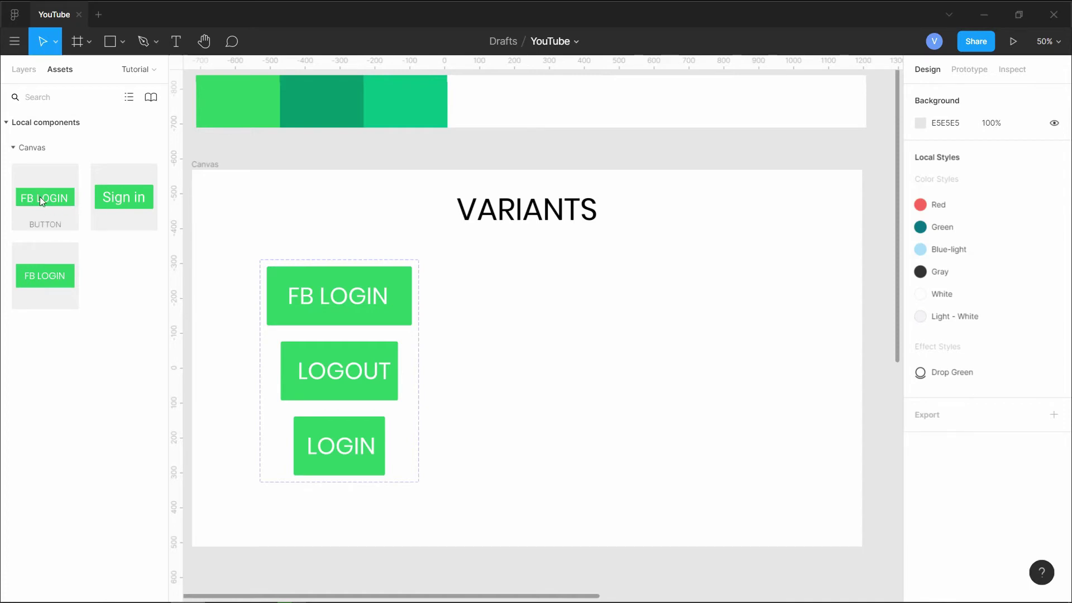
{"action": "left_click_drag", "start_coordinate": [39, 196], "coordinate": [541, 288]}
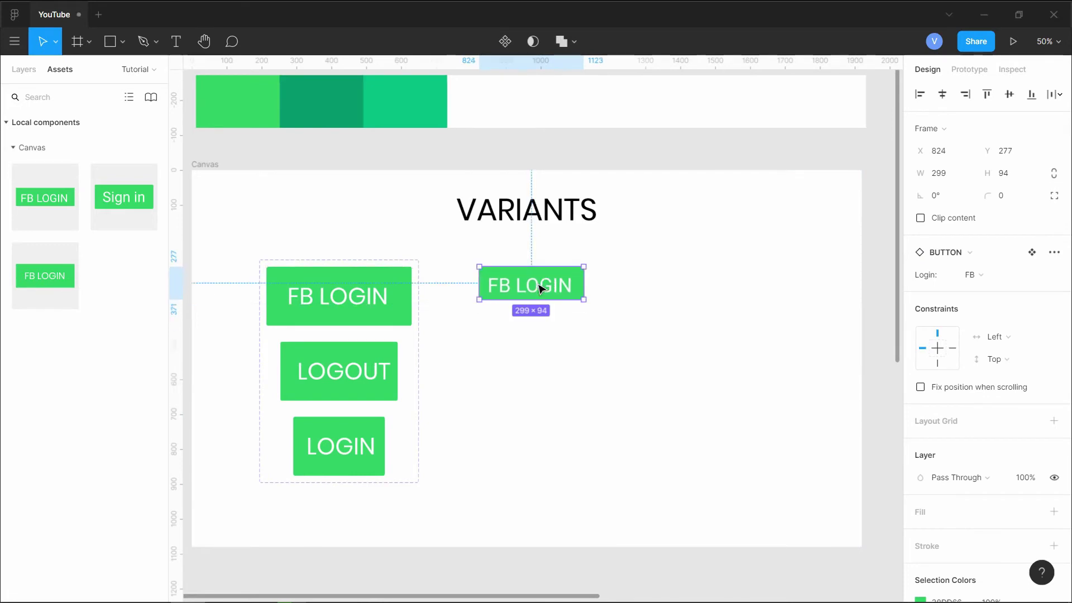
{"action": "key", "text": "Delete"}
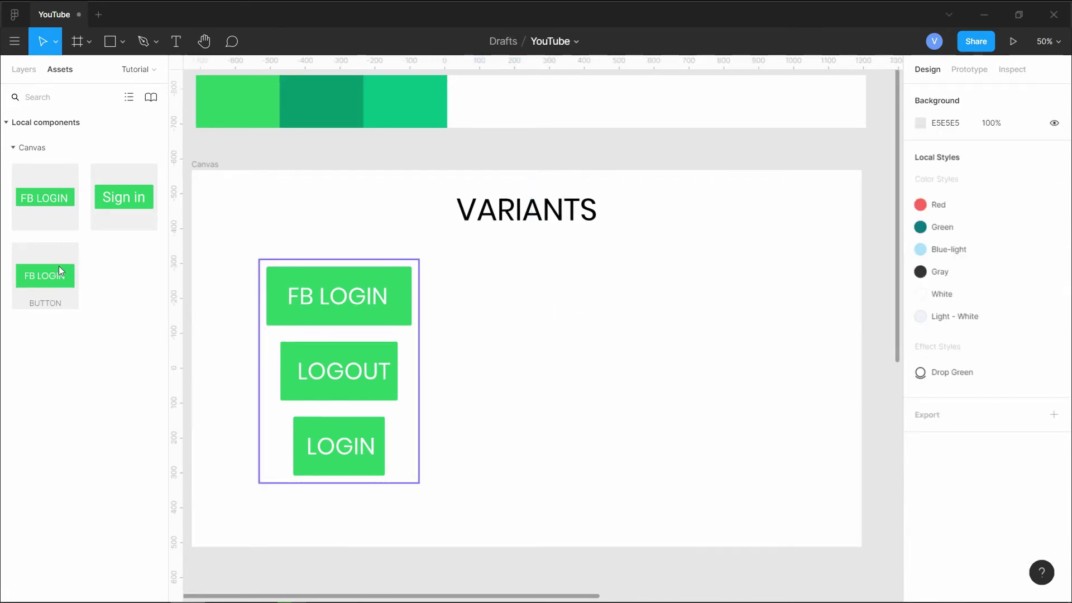
{"action": "left_click_drag", "start_coordinate": [109, 291], "coordinate": [553, 297]}
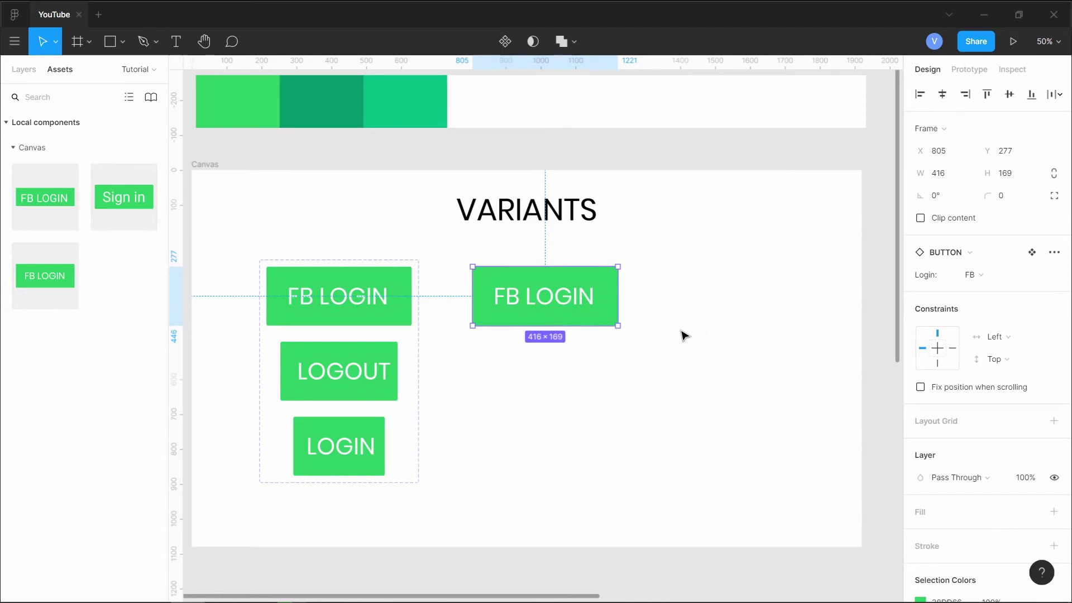
{"action": "left_click", "coordinate": [659, 366]}
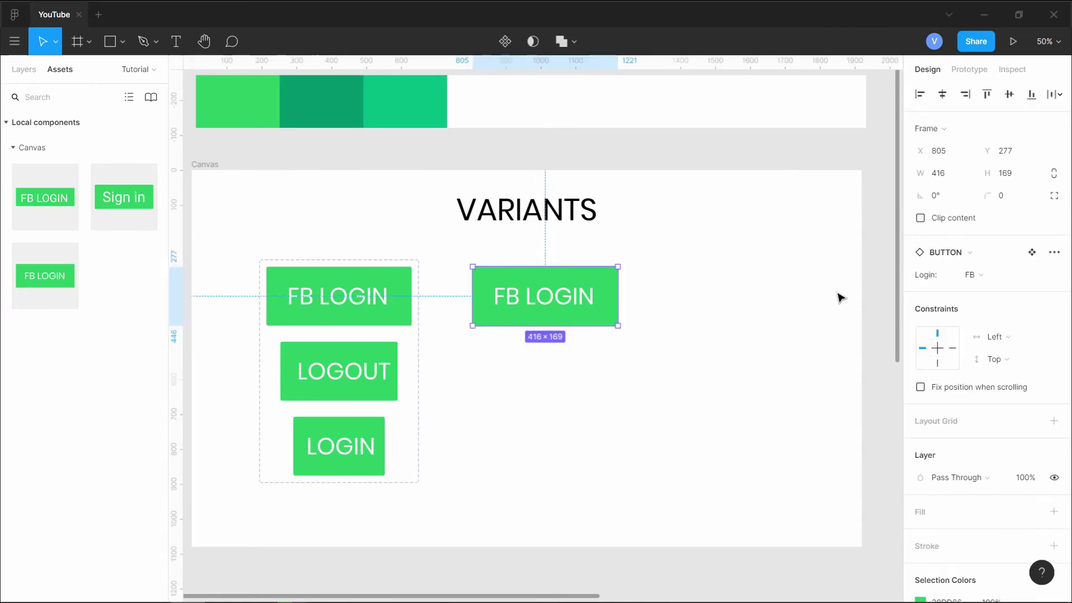
Step: Swap the placed instance to the smaller BUTTON component, then to the Sign In variant of Local Buttons
{"action": "left_click", "coordinate": [970, 253]}
{"action": "left_click", "coordinate": [957, 382]}
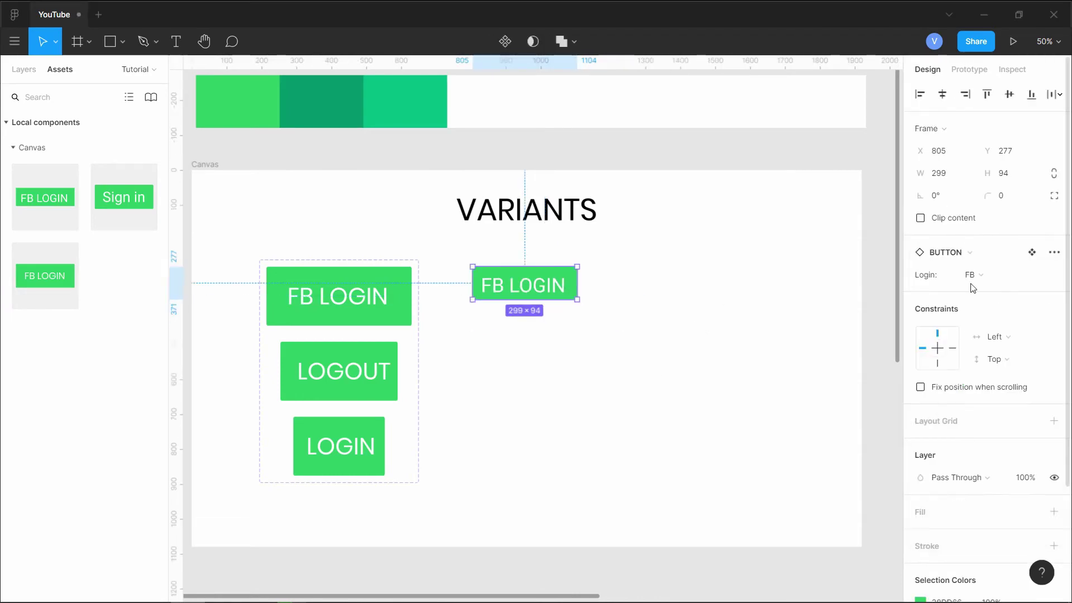
{"action": "left_click", "coordinate": [970, 253]}
{"action": "left_click", "coordinate": [956, 451]}
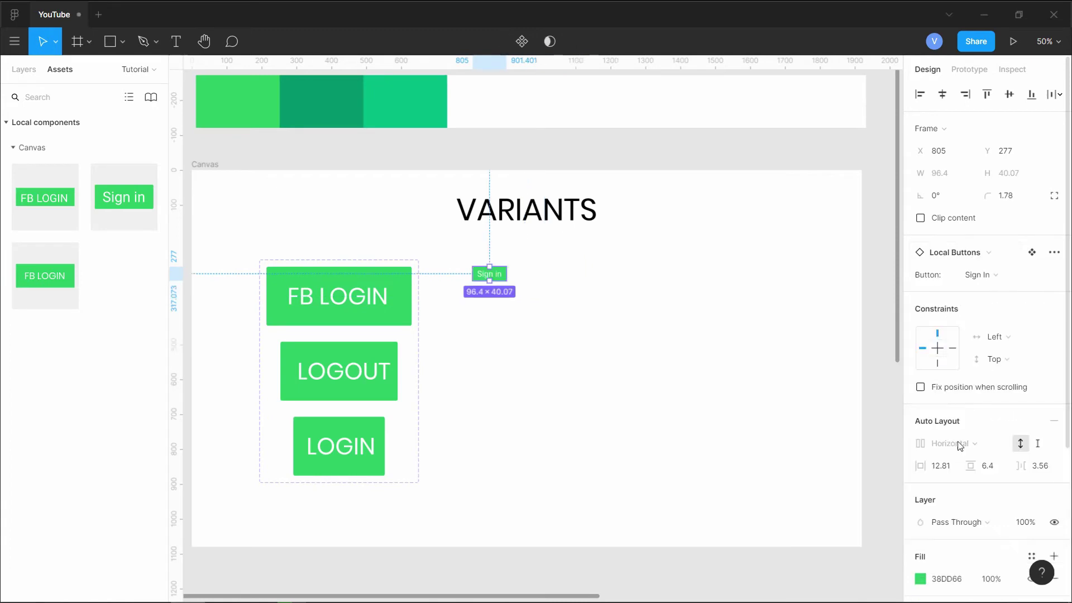
Step: Swap the placed instance to the larger BUTTON component, then to the smaller BUTTON, and back to the larger one
{"action": "left_click", "coordinate": [985, 258]}
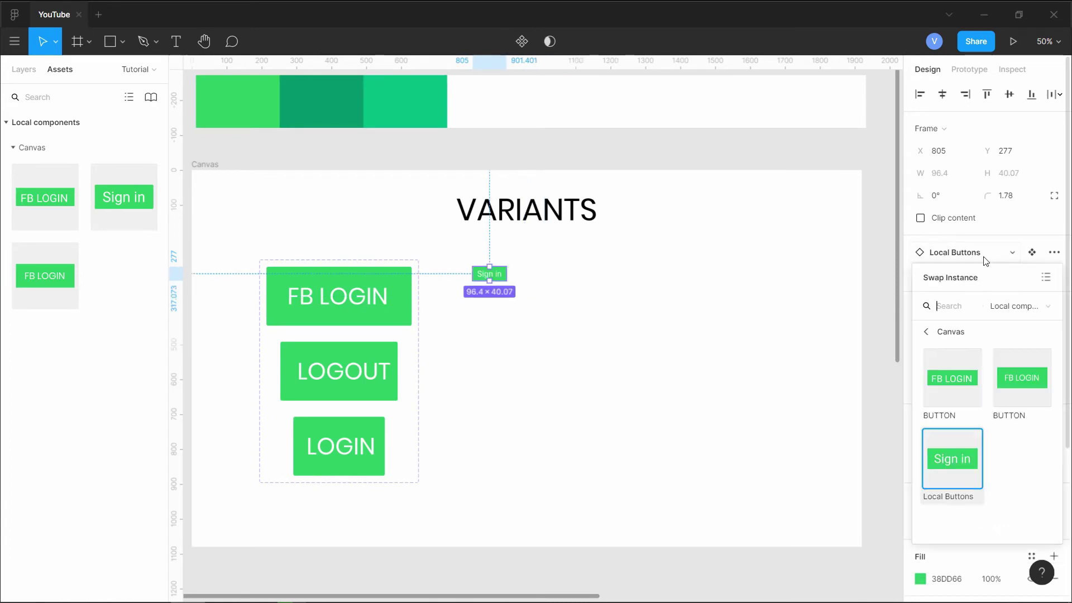
{"action": "left_click", "coordinate": [1013, 368]}
{"action": "left_click", "coordinate": [970, 252]}
{"action": "left_click", "coordinate": [954, 366]}
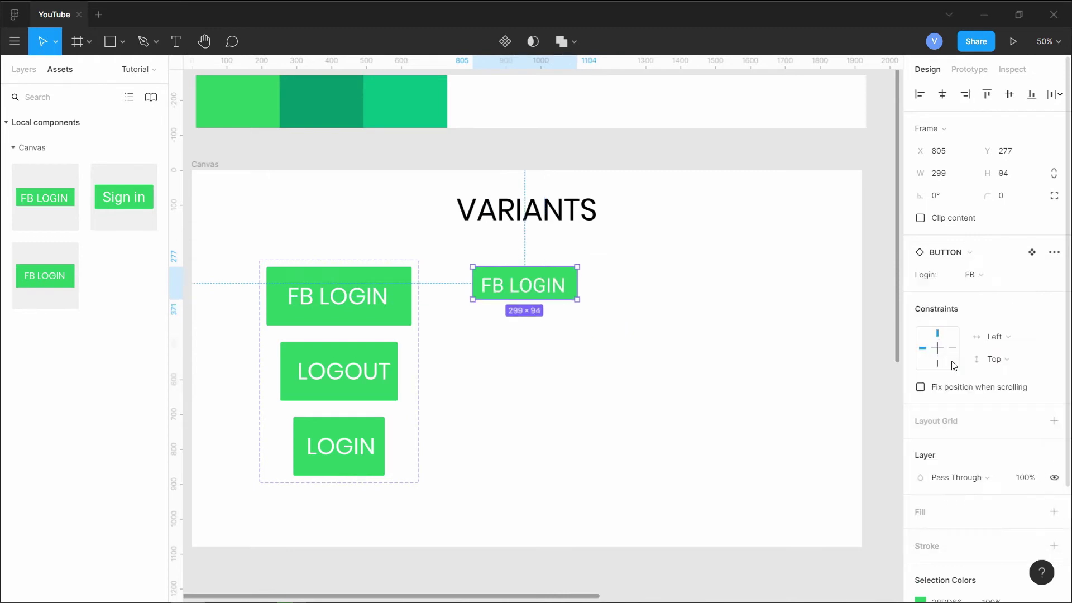
{"action": "left_click", "coordinate": [982, 257]}
{"action": "left_click", "coordinate": [1007, 385]}
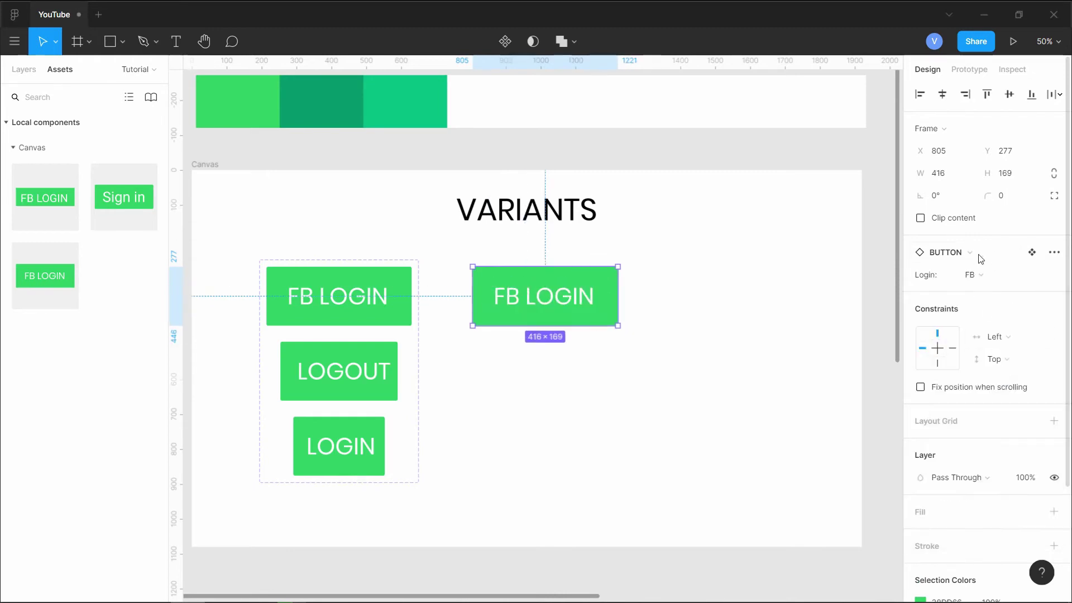
Step: Swap the instance to the smaller BUTTON, then to Local Buttons, and return it to the larger BUTTON
{"action": "left_click", "coordinate": [980, 257]}
{"action": "left_click", "coordinate": [976, 358]}
{"action": "left_click", "coordinate": [972, 254]}
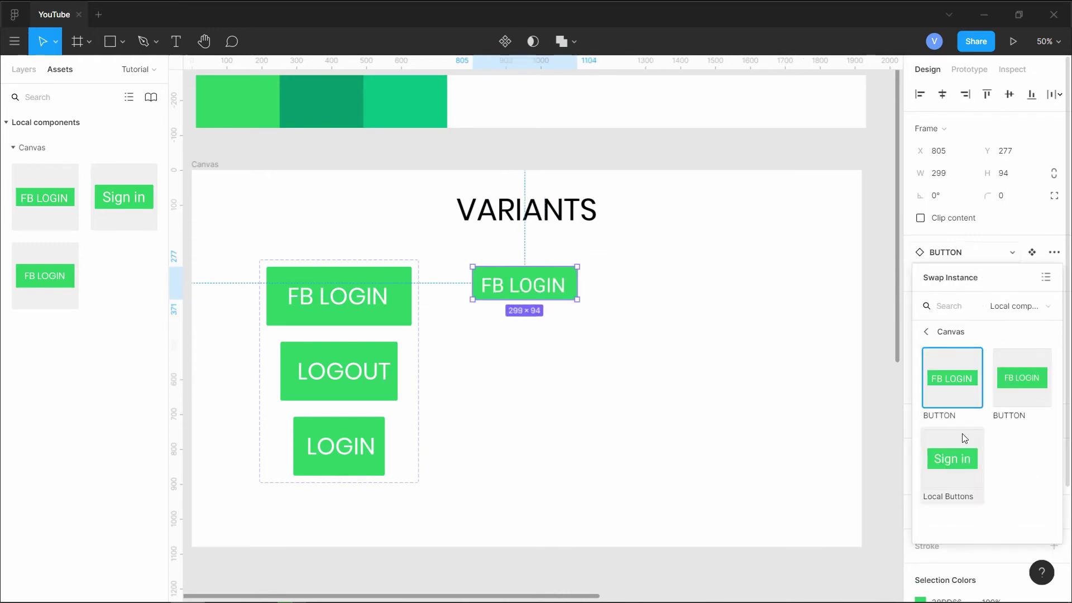
{"action": "left_click", "coordinate": [950, 455]}
{"action": "left_click", "coordinate": [965, 254]}
{"action": "left_click", "coordinate": [1013, 375]}
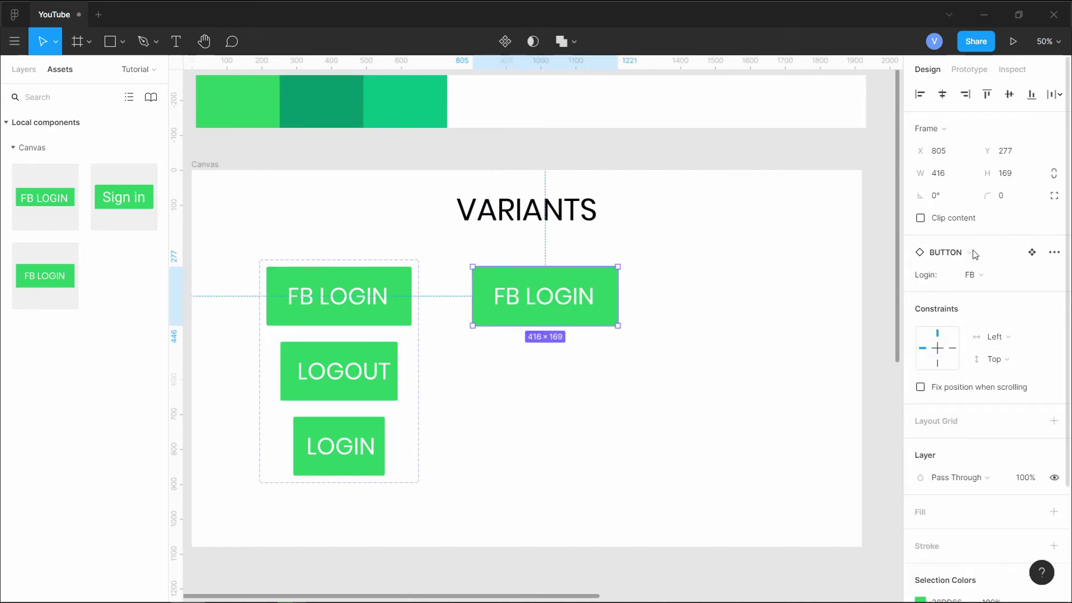
Step: Switch the instance's Login property to LOGIN, then LOGOUT, then back to FB, and deselect it
{"action": "left_click", "coordinate": [991, 282]}
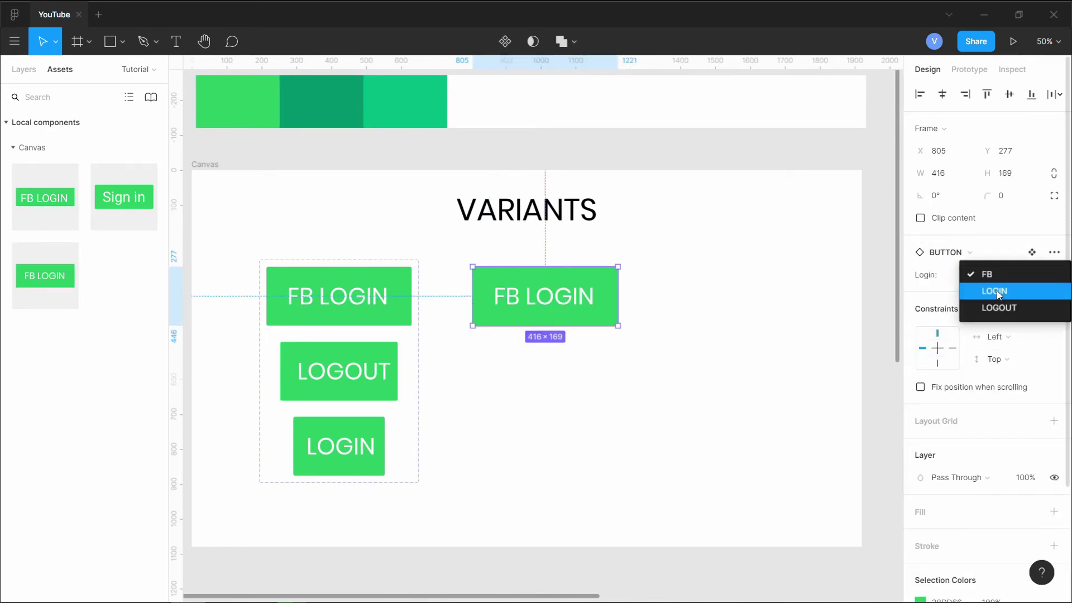
{"action": "left_click", "coordinate": [997, 290]}
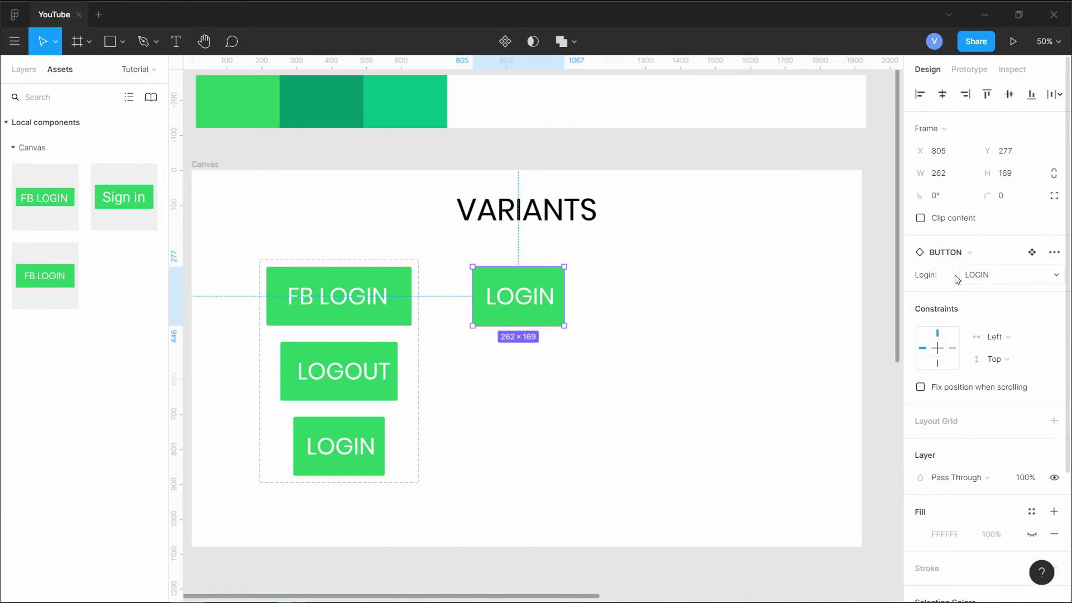
{"action": "left_click", "coordinate": [1000, 279]}
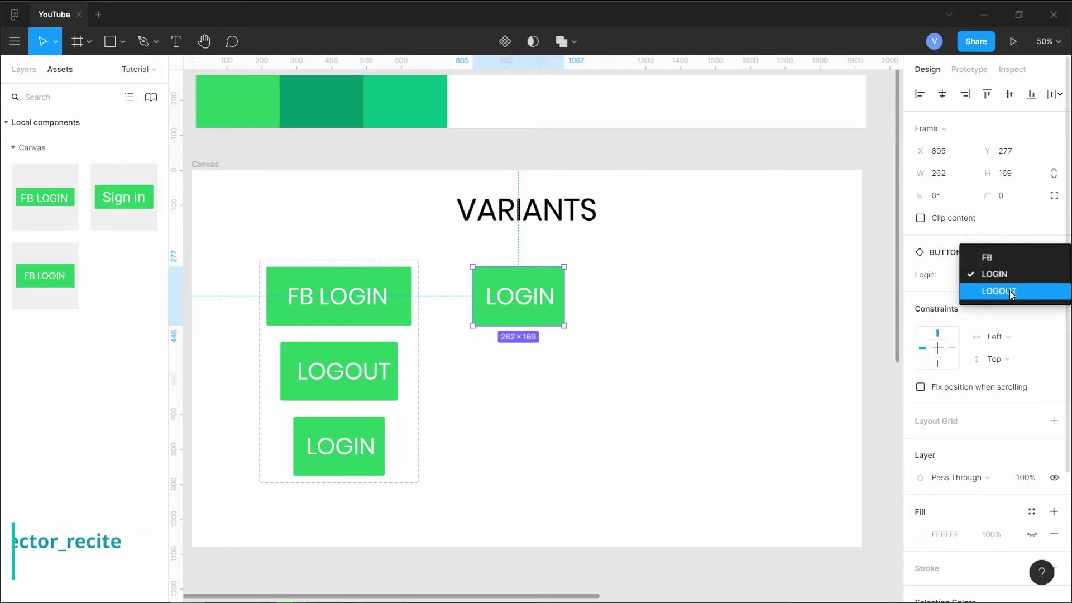
{"action": "left_click", "coordinate": [1009, 291]}
{"action": "left_click", "coordinate": [994, 275]}
{"action": "left_click", "coordinate": [996, 246]}
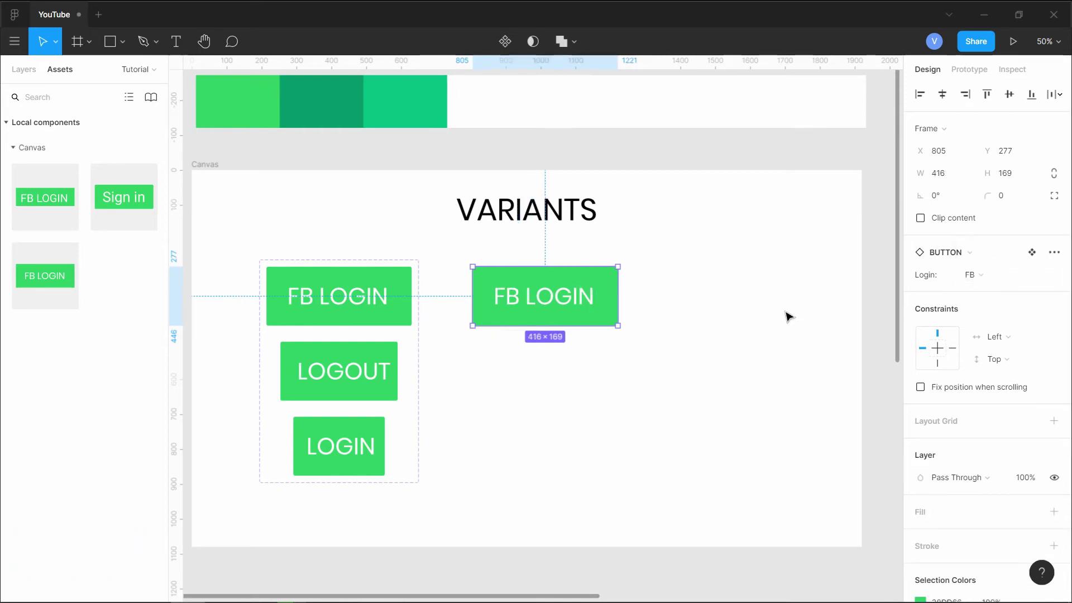
{"action": "left_click", "coordinate": [788, 317]}
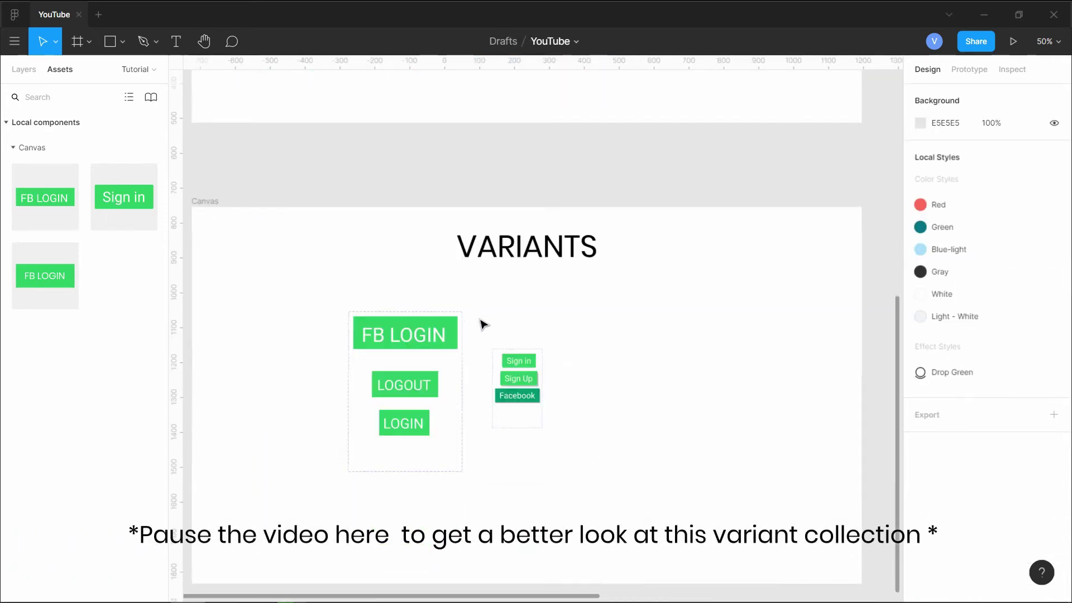
Step: Examine the Local Buttons variant set with the Sign in, Sign Up and Facebook buttons on the second Canvas frame
{"action": "scroll", "coordinate": [531, 244], "scroll_direction": "down", "scroll_amount": 3}
{"action": "scroll", "coordinate": [531, 244], "scroll_direction": "up", "scroll_amount": 6}
{"action": "left_click_drag", "start_coordinate": [663, 311], "coordinate": [671, 298]}
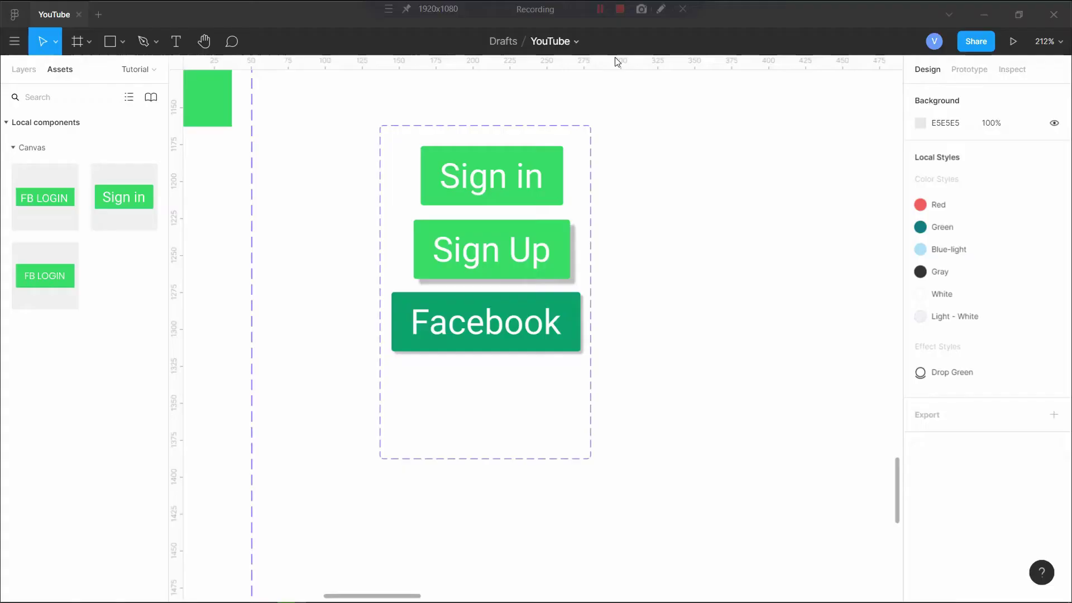
{"action": "left_click_drag", "start_coordinate": [741, 205], "coordinate": [529, 376]}
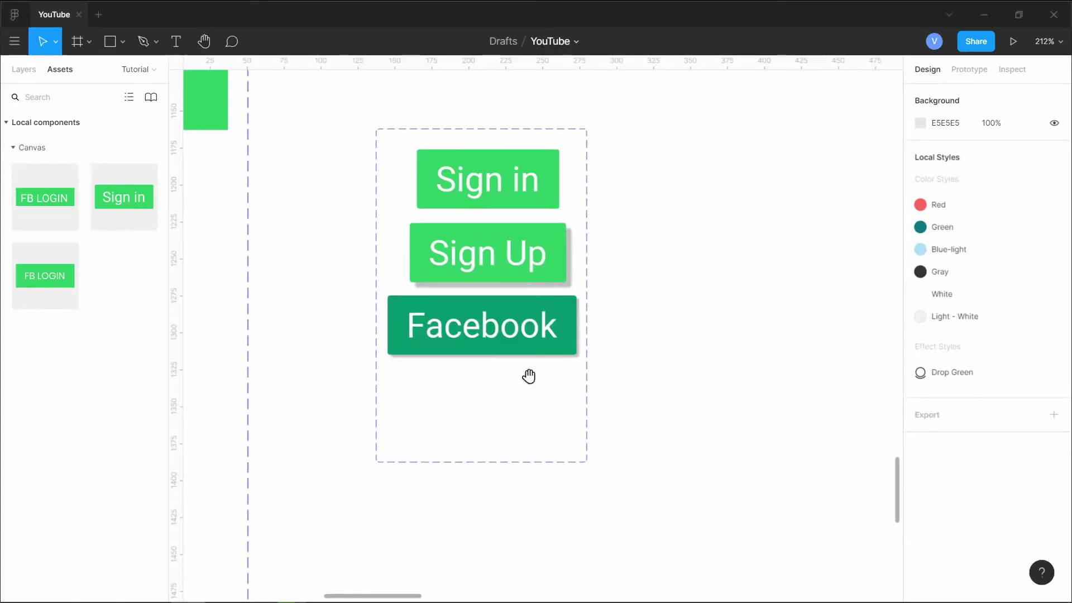
{"action": "scroll", "coordinate": [575, 352], "scroll_direction": "down", "scroll_amount": 3}
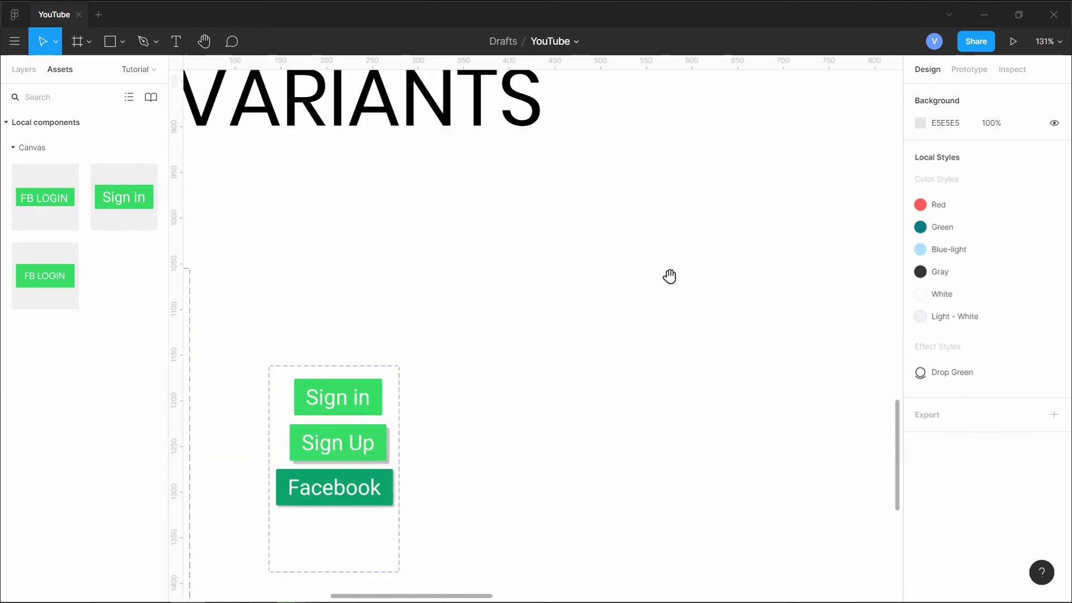
{"action": "scroll", "coordinate": [594, 343], "scroll_direction": "up", "scroll_amount": 3}
{"action": "scroll", "coordinate": [594, 343], "scroll_direction": "down", "scroll_amount": 5}
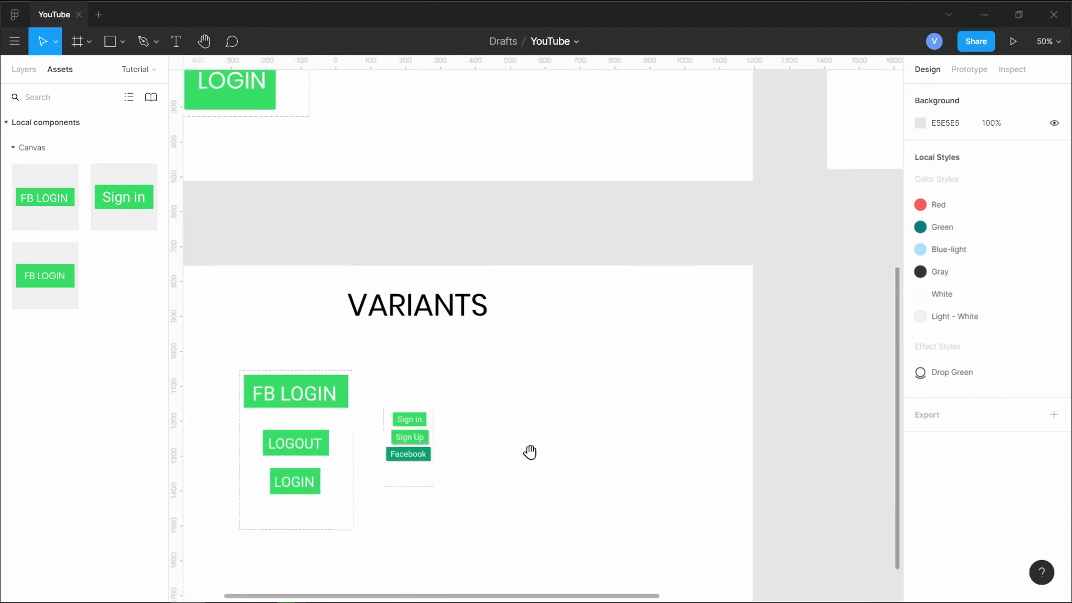
Step: Move the leaf photo into the iPhone 11 Pro / X - 1 frame so it covers the screen, and lock its layer
{"action": "scroll", "coordinate": [528, 450], "scroll_direction": "up", "scroll_amount": 3}
{"action": "scroll", "coordinate": [529, 450], "scroll_direction": "right", "scroll_amount": 4}
{"action": "scroll", "coordinate": [463, 468], "scroll_direction": "right", "scroll_amount": 5}
{"action": "scroll", "coordinate": [463, 468], "scroll_direction": "up", "scroll_amount": 2}
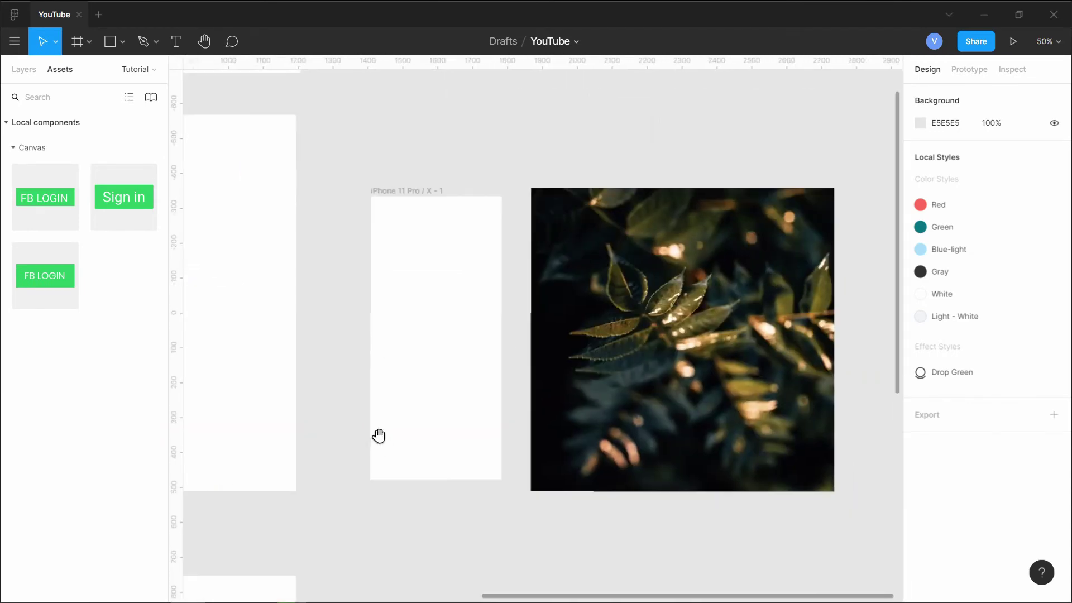
{"action": "left_click", "coordinate": [708, 304]}
{"action": "left_click_drag", "start_coordinate": [538, 318], "coordinate": [456, 319]}
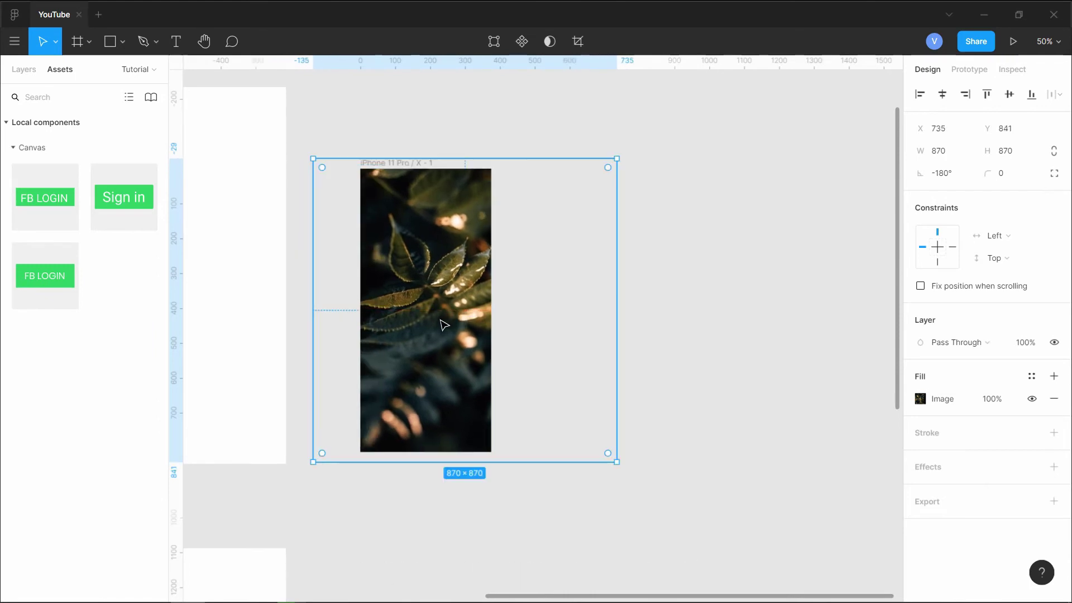
{"action": "key", "text": "alt+1"}
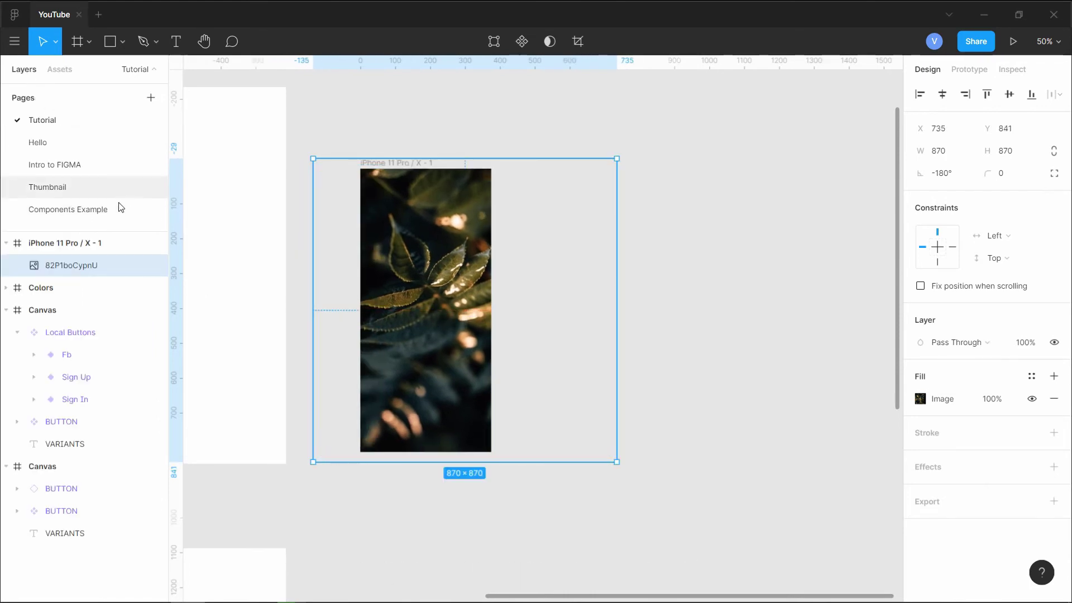
{"action": "left_click", "coordinate": [140, 267]}
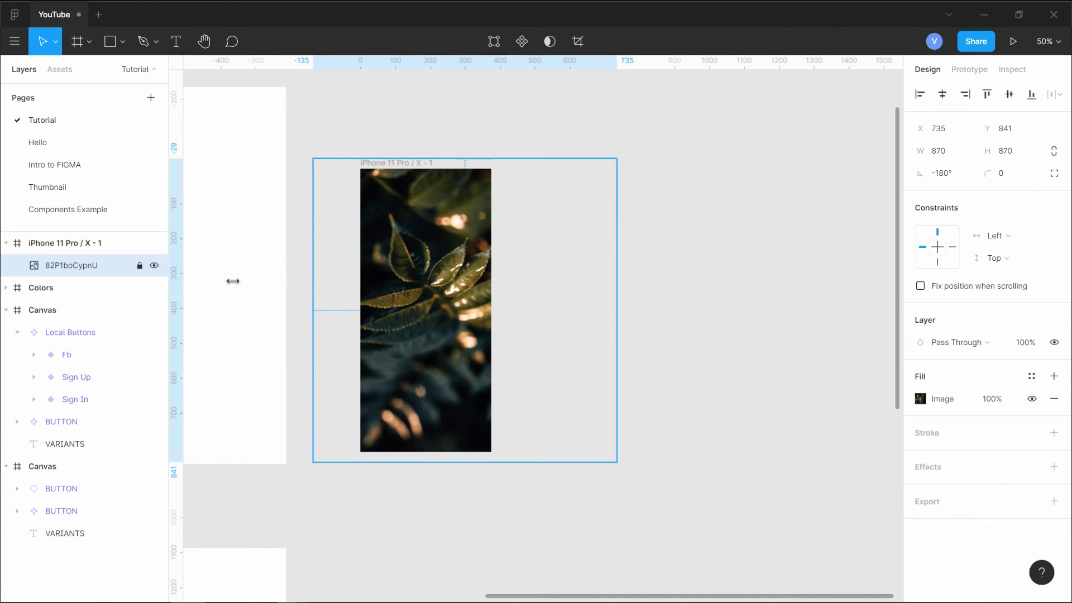
Step: Add the text "Enter Garden" over the lower half of the photo in the iPhone frame
{"action": "key", "text": "t"}
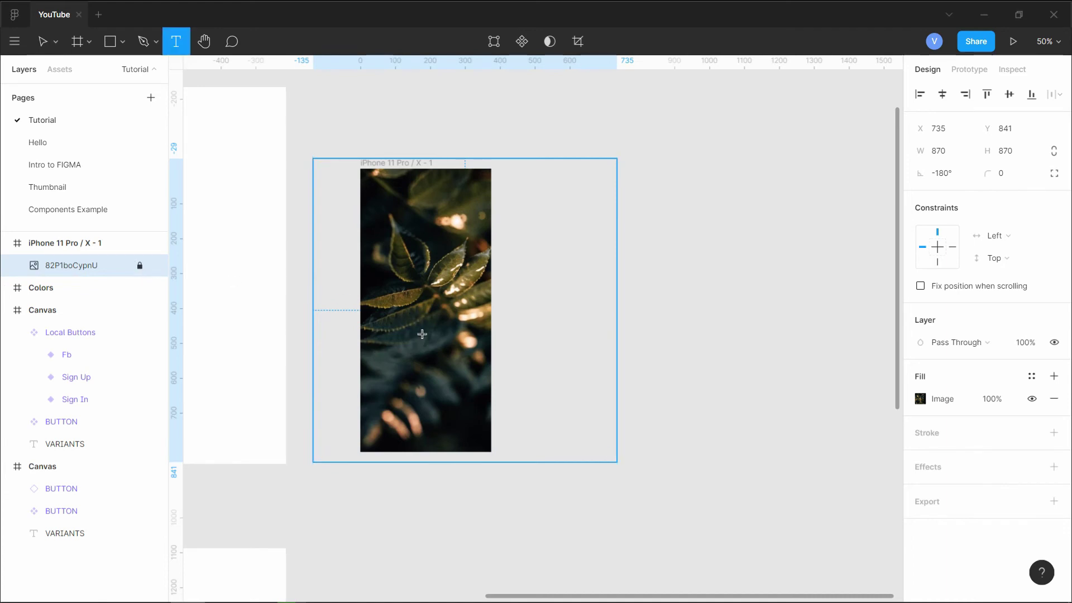
{"action": "left_click", "coordinate": [401, 341]}
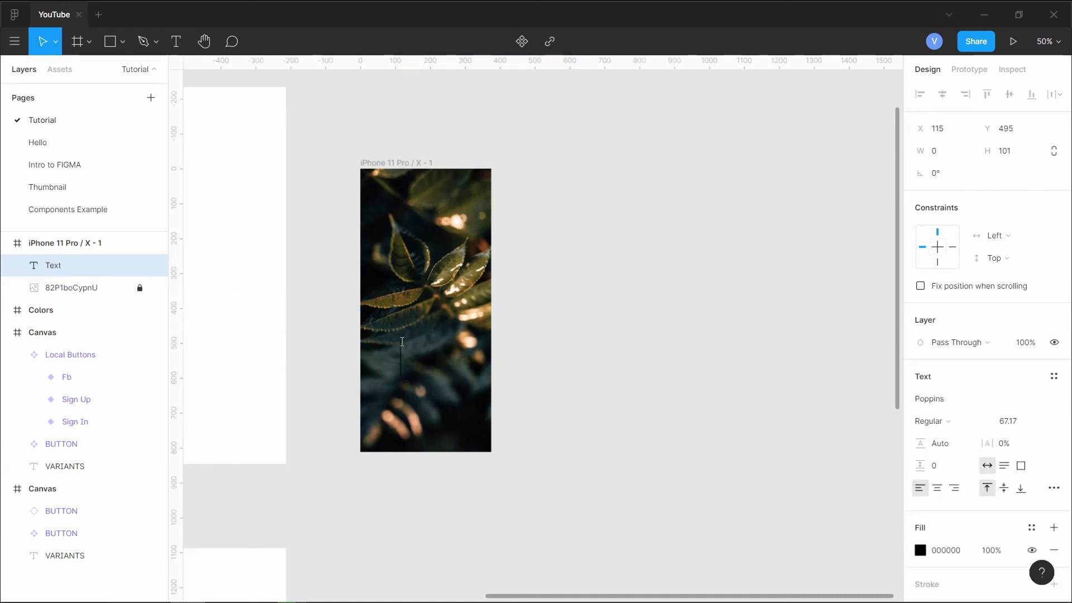
{"action": "type", "text": "Enter"}
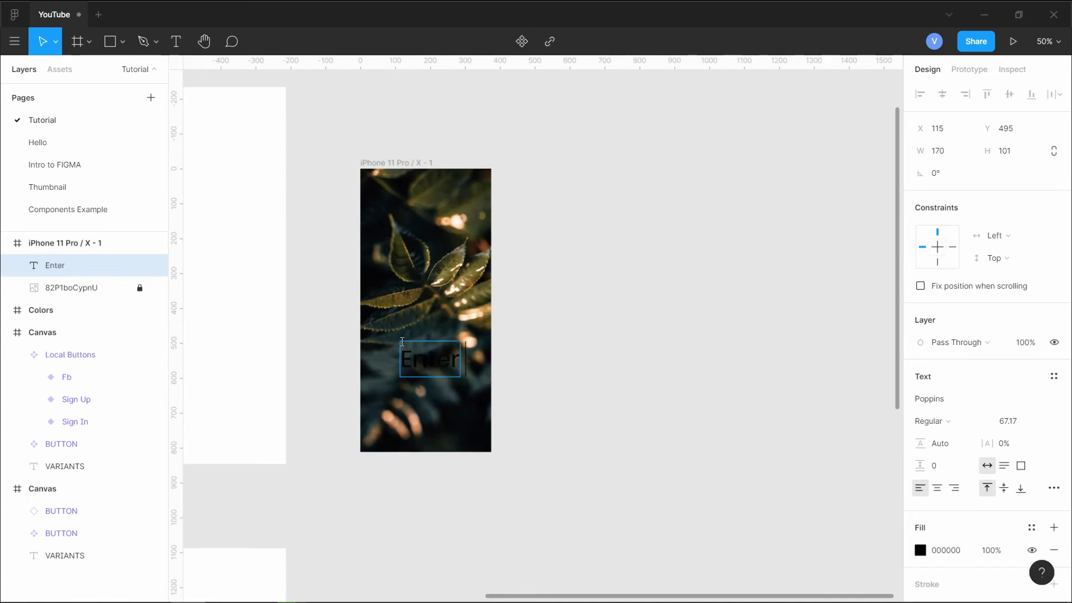
{"action": "type", "text": " Garden"}
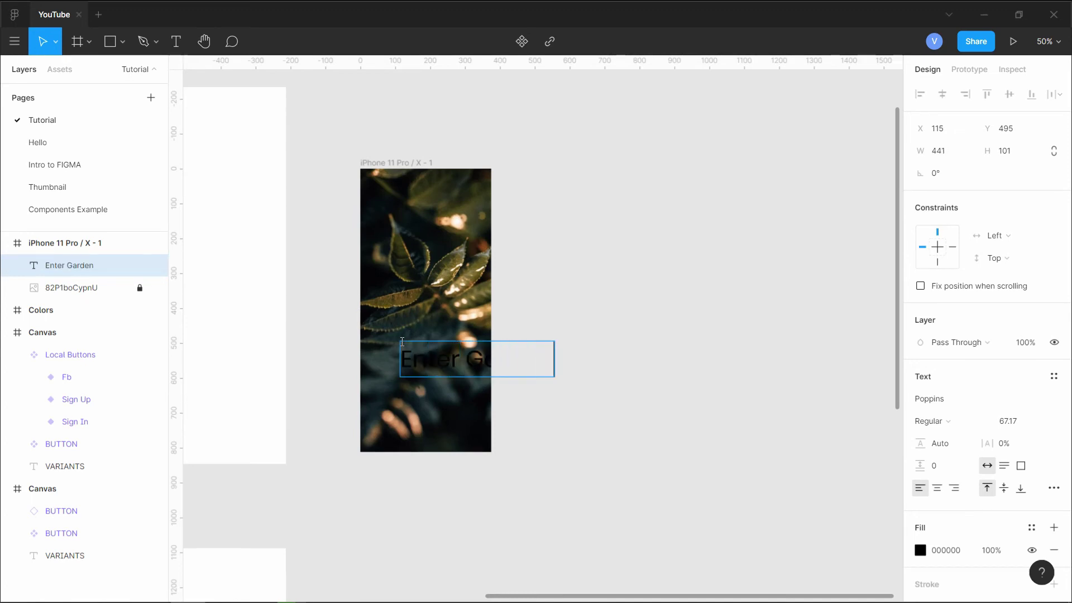
{"action": "key", "text": "Escape"}
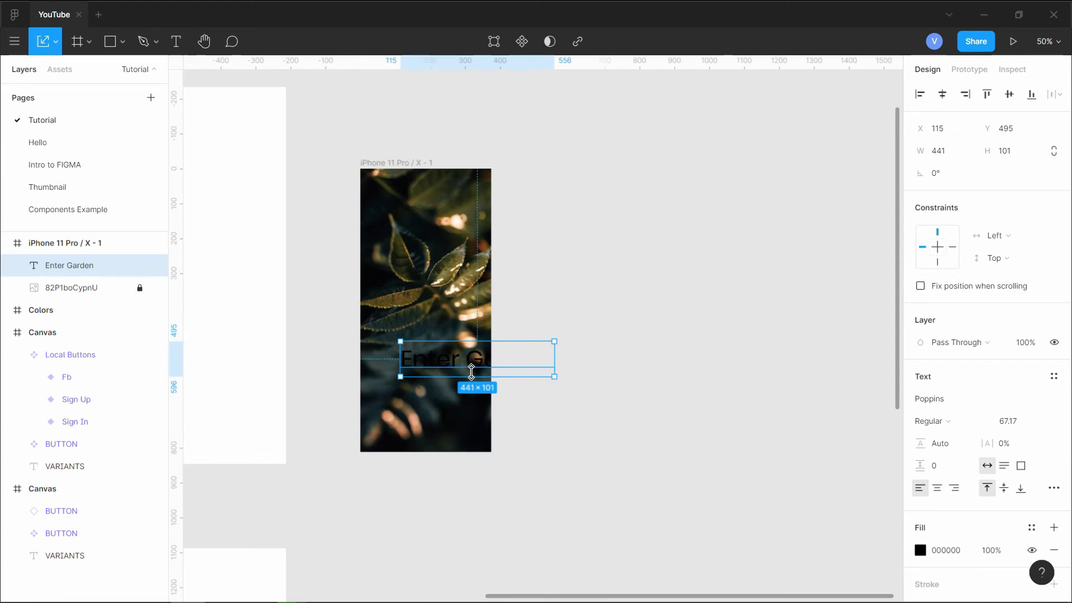
Step: Scale the Enter Garden text down to about 262 × 60 and centre it horizontally in the iPhone frame
{"action": "left_click_drag", "start_coordinate": [471, 371], "coordinate": [425, 366]}
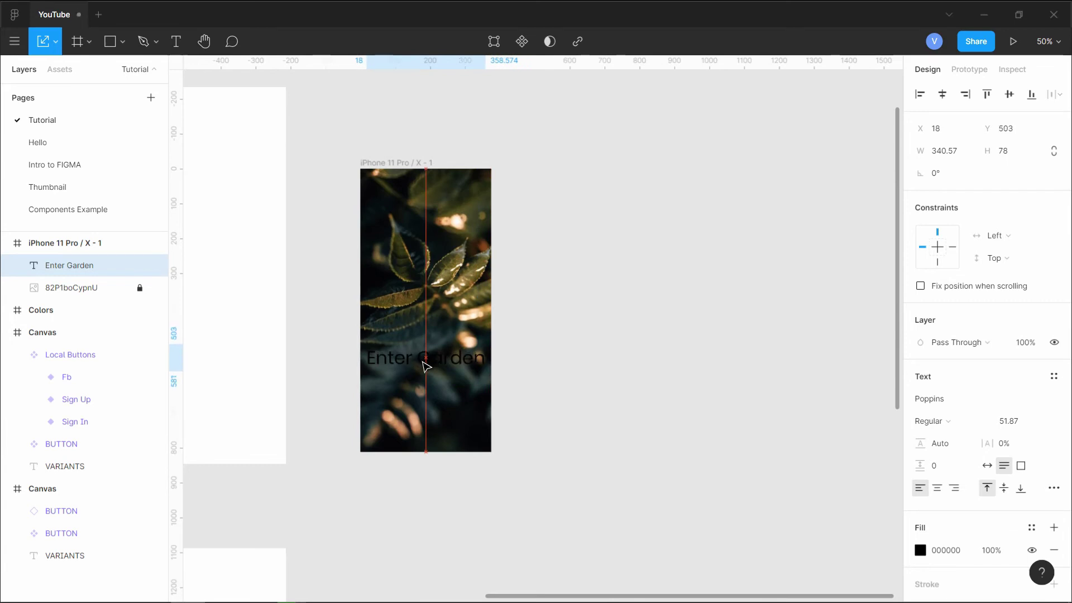
{"action": "left_click", "coordinate": [947, 399]}
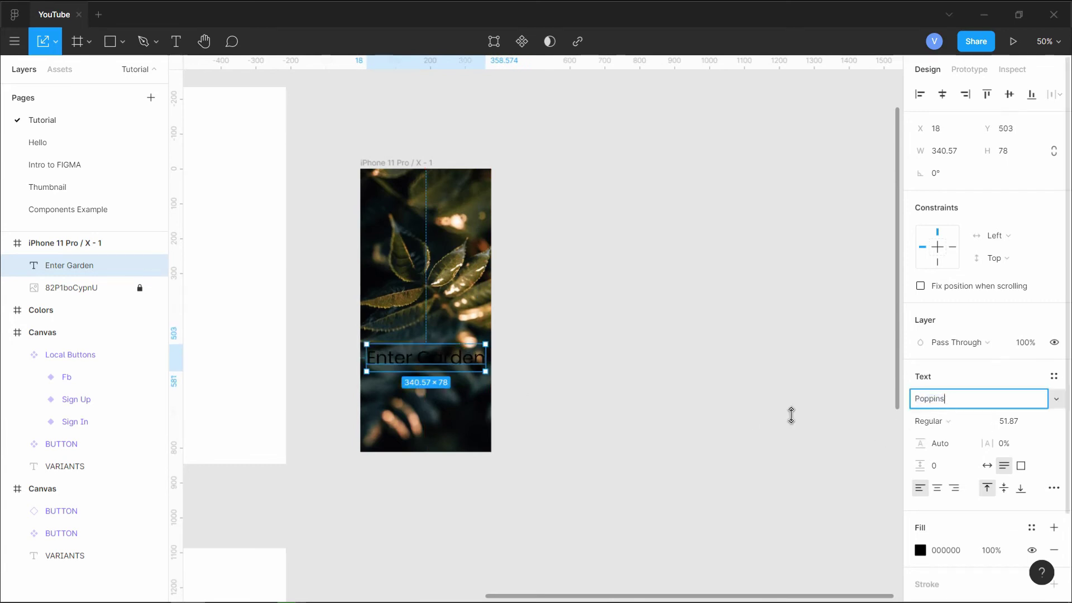
{"action": "key", "text": "Escape"}
{"action": "left_click", "coordinate": [430, 369]}
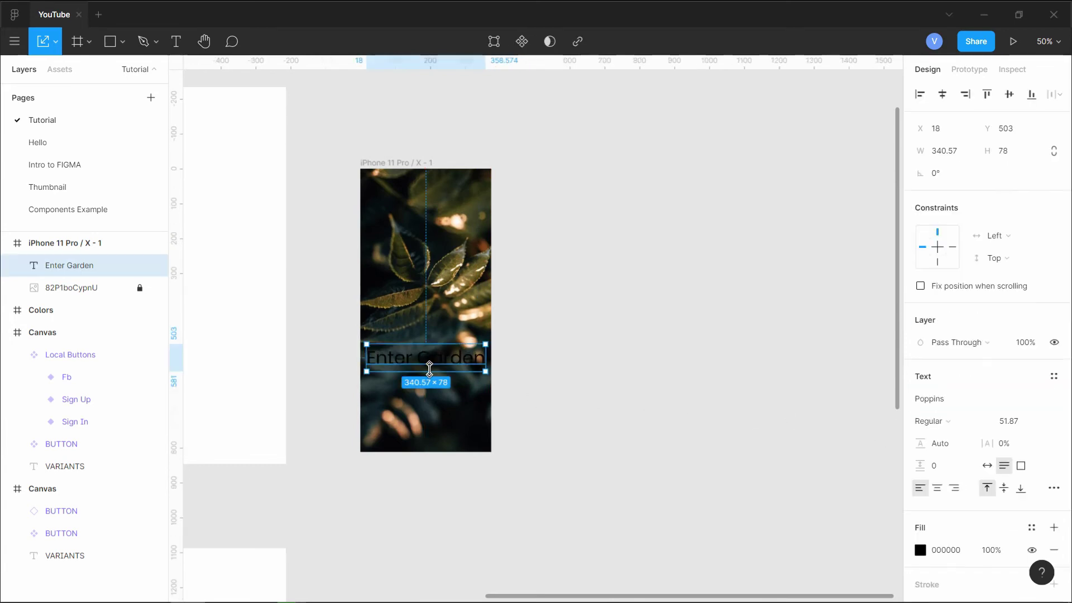
{"action": "left_click_drag", "start_coordinate": [430, 366], "coordinate": [440, 378]}
Step: Set the Enter Garden text's fill colour to FFFFFF and deselect it
{"action": "left_click", "coordinate": [921, 550]}
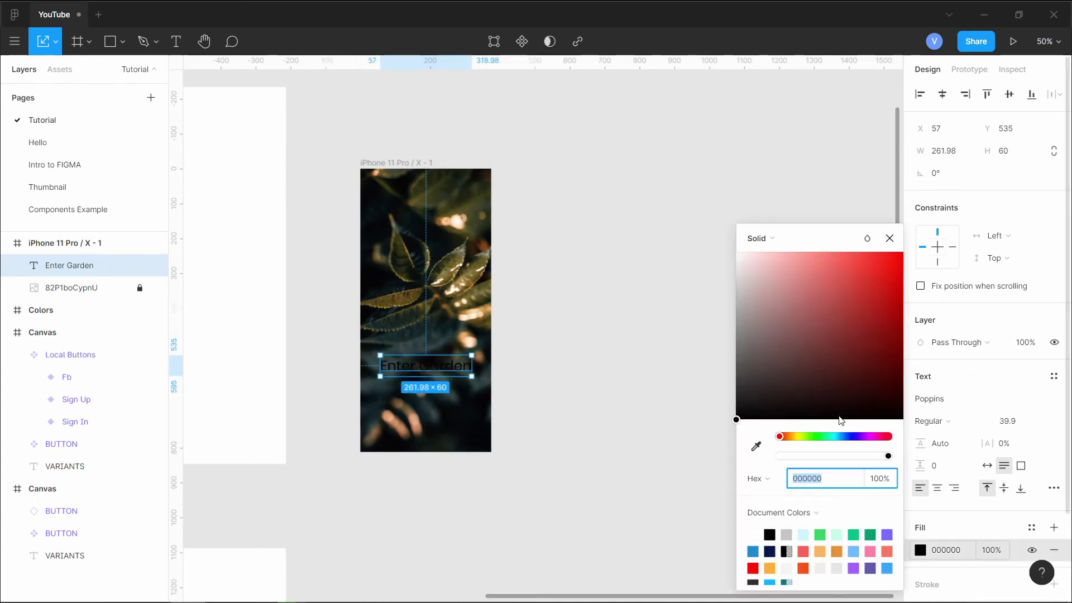
{"action": "type", "text": "FFFFFF"}
{"action": "key", "text": "Return"}
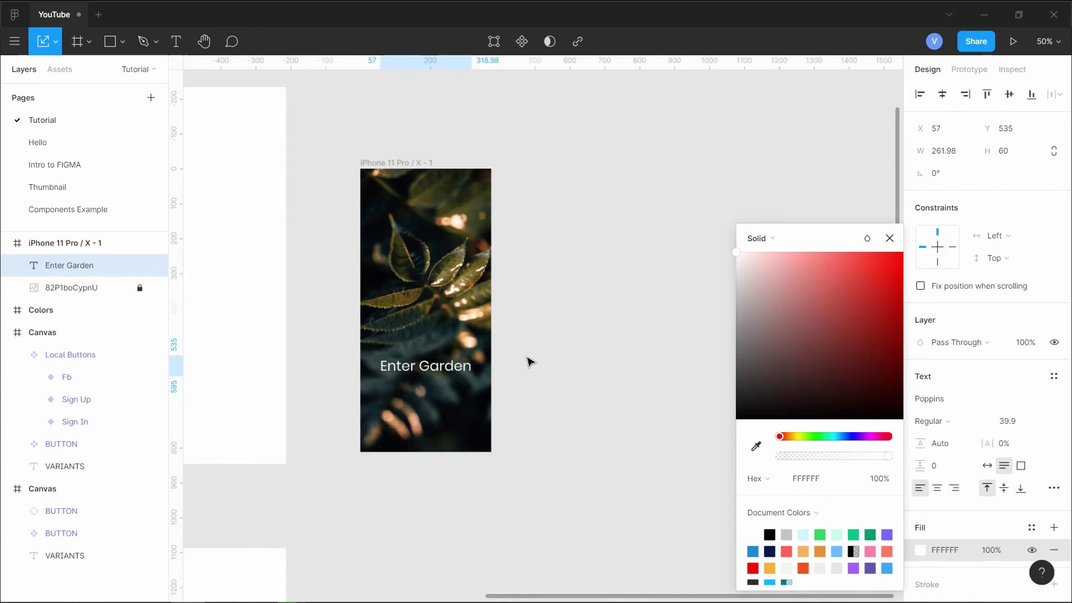
{"action": "left_click", "coordinate": [575, 416]}
Step: Place a Sign in instance of the Local Buttons component centred below the Enter Garden text
{"action": "left_click", "coordinate": [60, 72]}
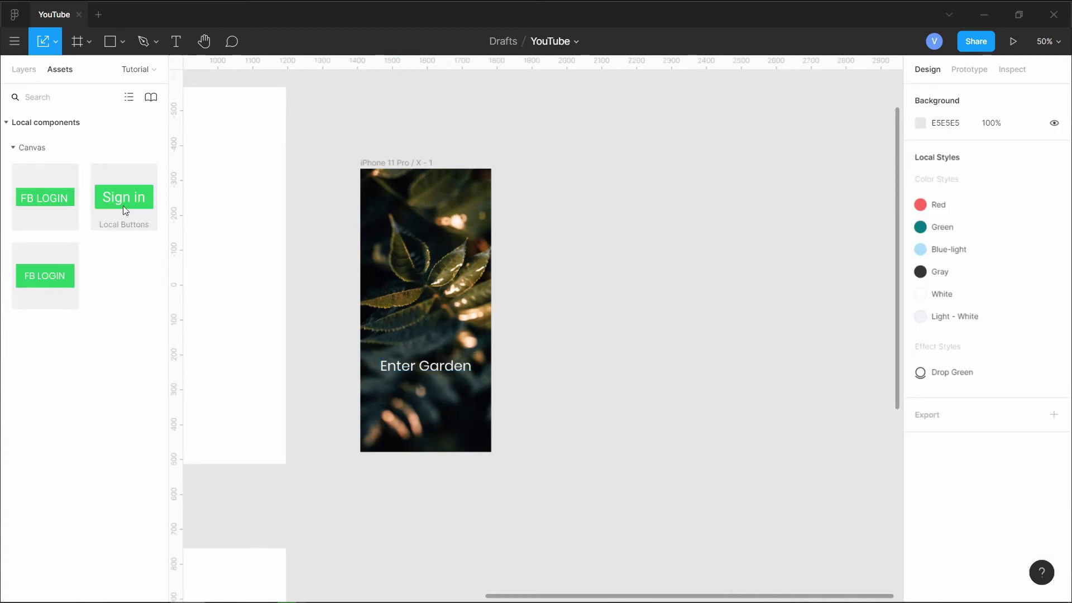
{"action": "left_click_drag", "start_coordinate": [123, 207], "coordinate": [412, 396]}
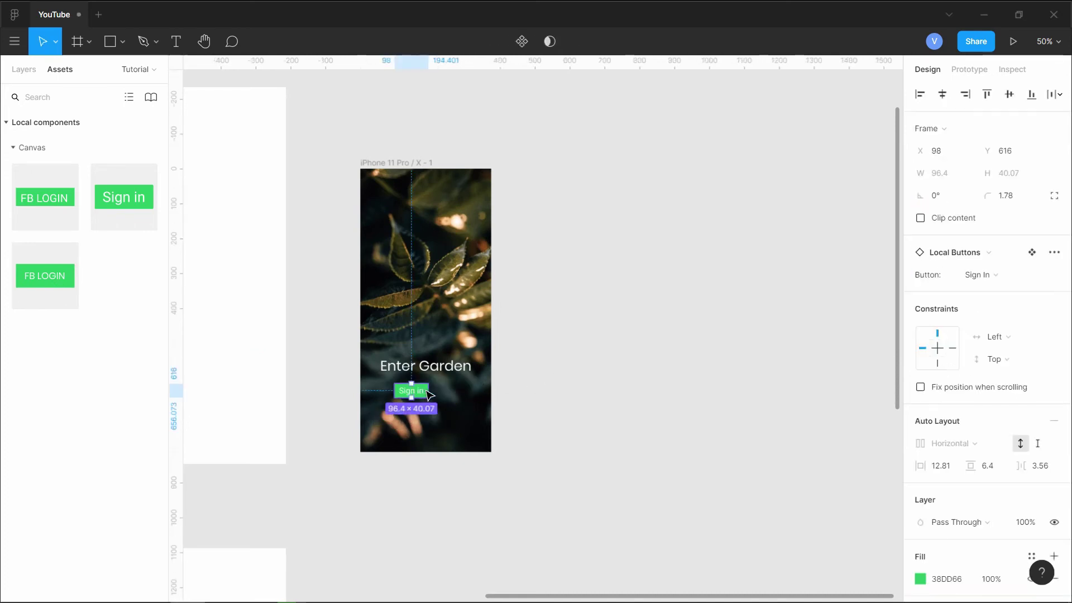
{"action": "left_click", "coordinate": [584, 390]}
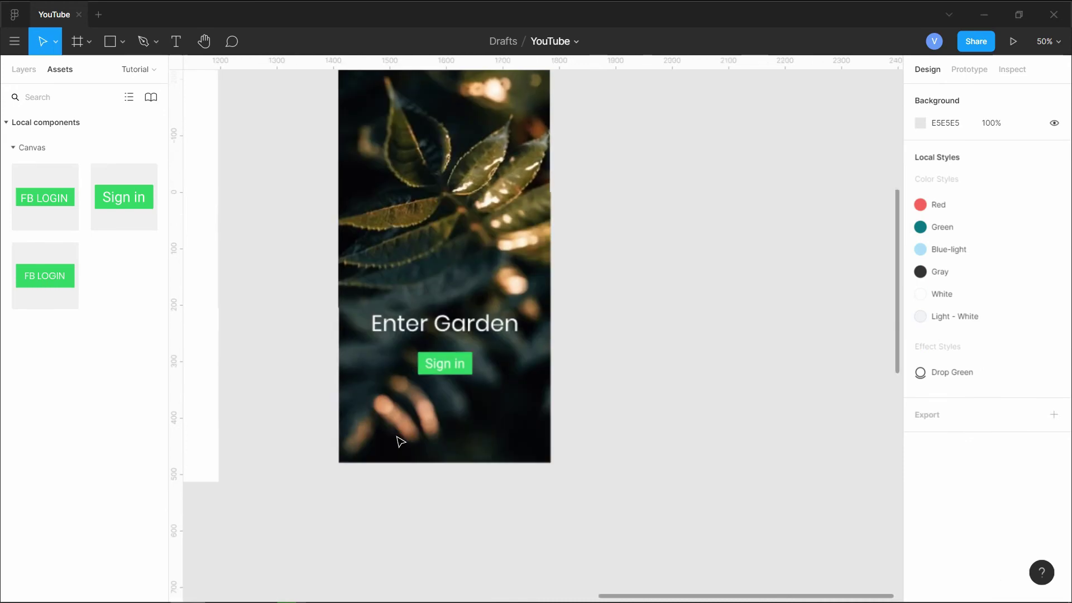
{"action": "scroll", "coordinate": [294, 414], "scroll_direction": "up", "scroll_amount": 3}
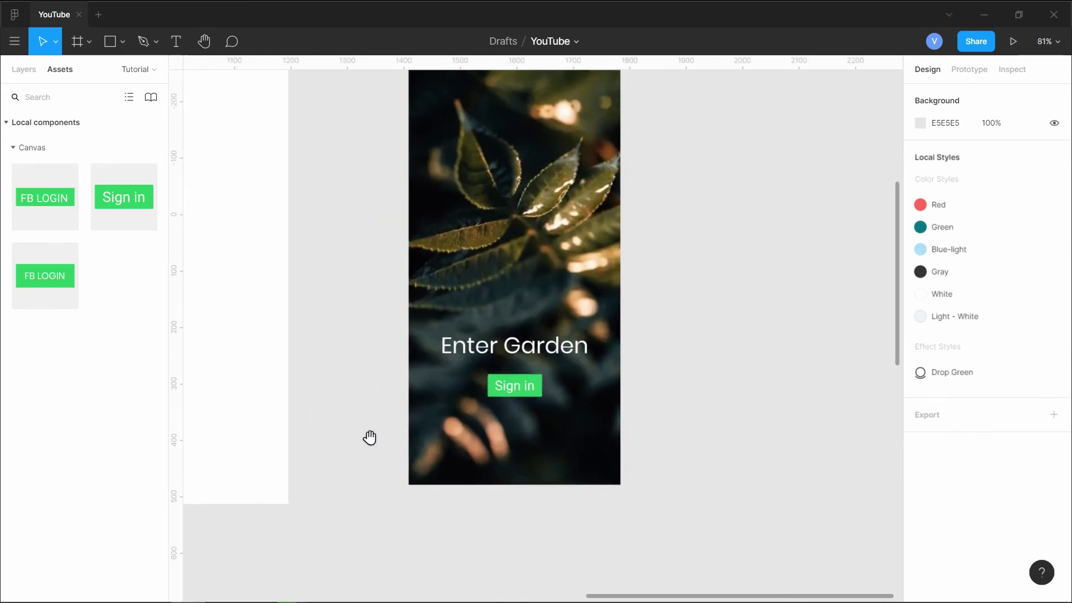
{"action": "scroll", "coordinate": [382, 442], "scroll_direction": "down", "scroll_amount": 5}
{"action": "scroll", "coordinate": [417, 383], "scroll_direction": "down", "scroll_amount": 3}
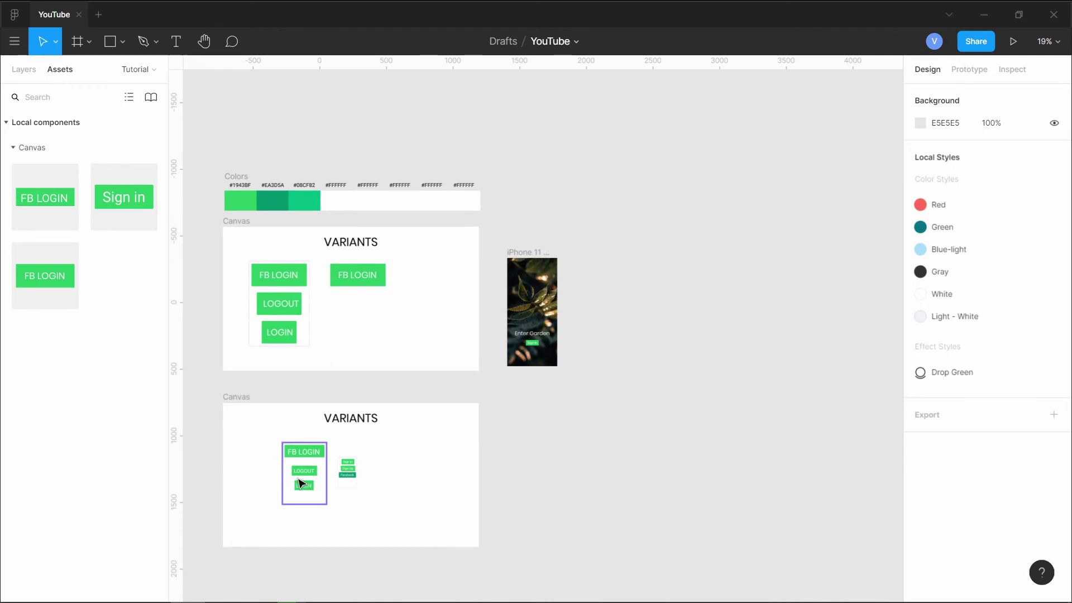
{"action": "scroll", "coordinate": [555, 380], "scroll_direction": "up", "scroll_amount": 10}
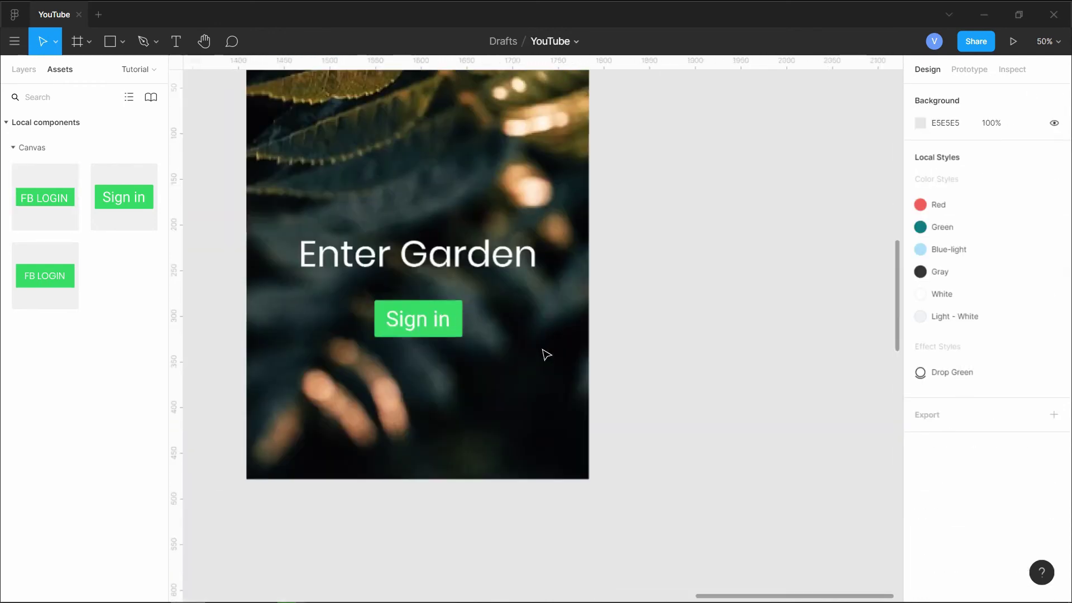
{"action": "left_click_drag", "start_coordinate": [524, 360], "coordinate": [568, 412]}
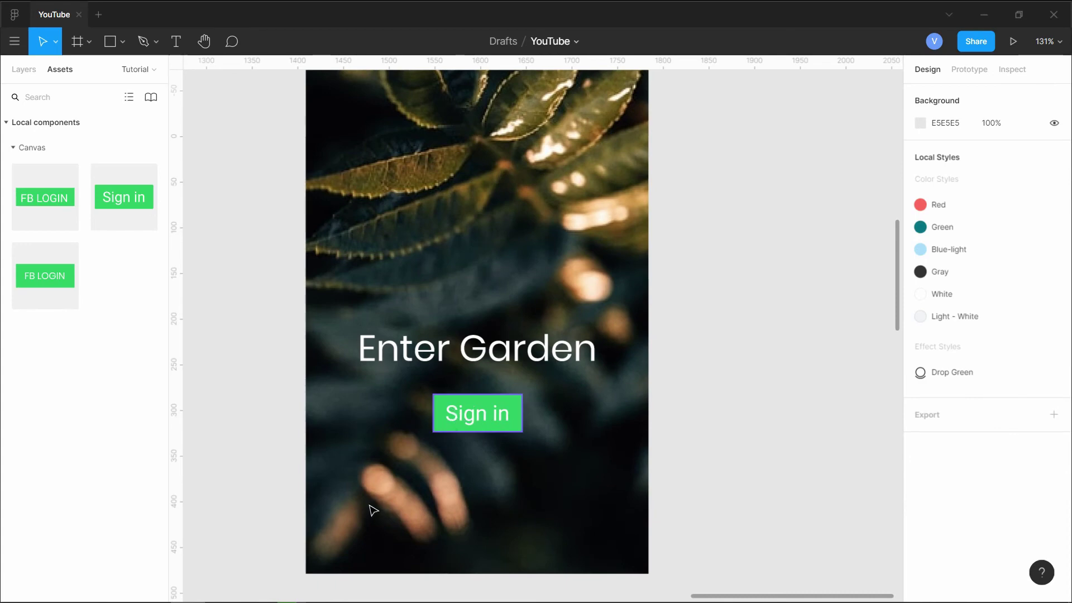
Step: Raise the Enter Garden text and Sign in button slightly and stack two copies of the button below it, at Y 650 and Y 709
{"action": "scroll", "coordinate": [693, 167], "scroll_direction": "down", "scroll_amount": 8}
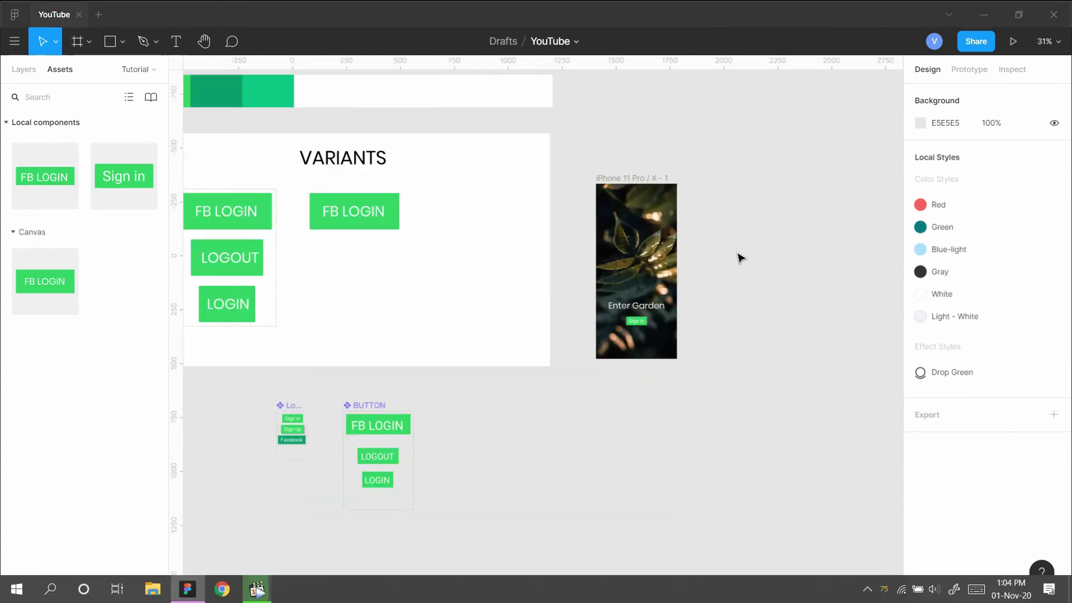
{"action": "scroll", "coordinate": [648, 321], "scroll_direction": "up", "scroll_amount": 8}
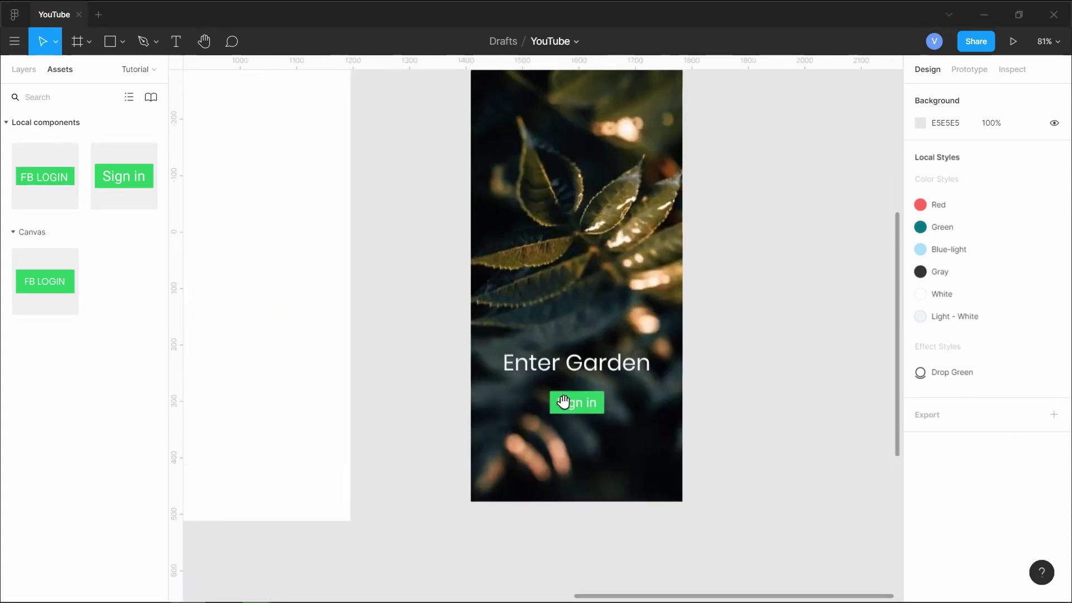
{"action": "scroll", "coordinate": [563, 401], "scroll_direction": "up", "scroll_amount": 2}
{"action": "scroll", "coordinate": [722, 402], "scroll_direction": "down", "scroll_amount": 1}
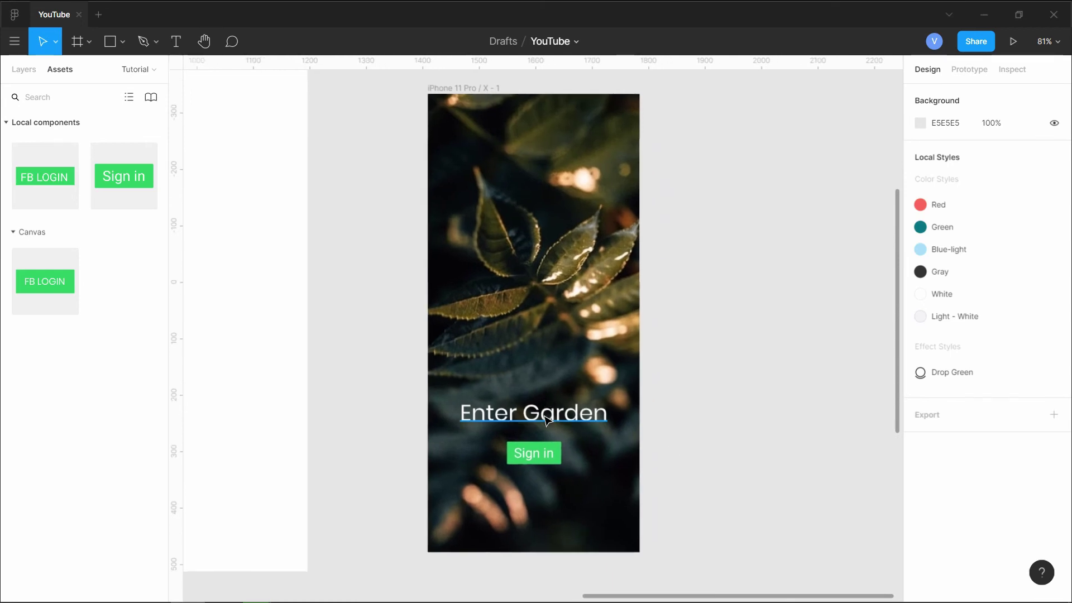
{"action": "left_click_drag", "start_coordinate": [547, 420], "coordinate": [547, 407]}
{"action": "left_click_drag", "start_coordinate": [550, 464], "coordinate": [552, 508]}
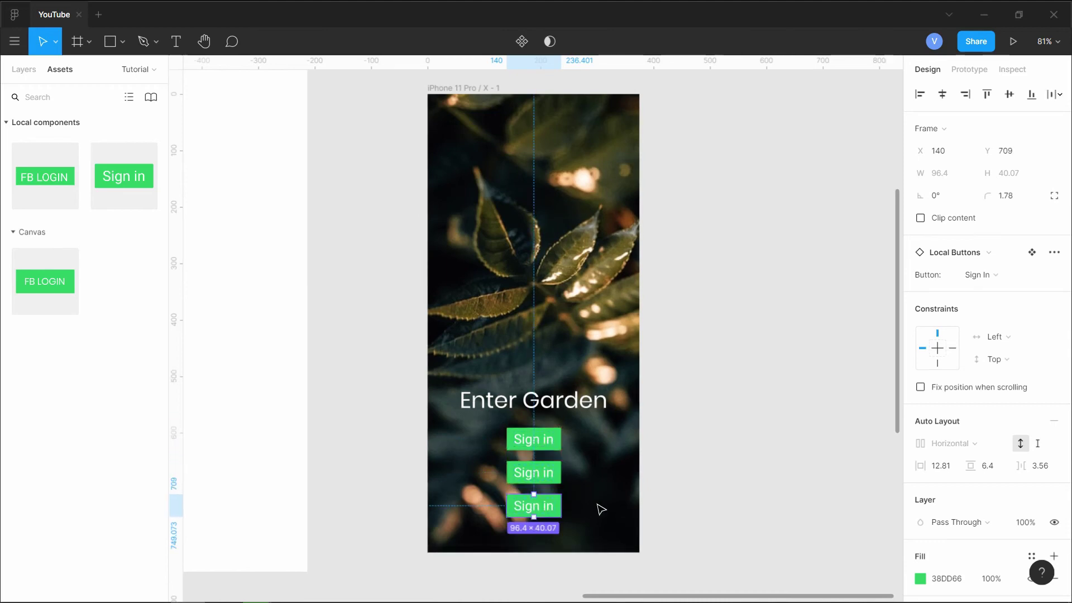
Step: Switch the middle Sign in instance in the iPhone frame to the Sign Up variant
{"action": "left_click", "coordinate": [552, 480]}
{"action": "scroll", "coordinate": [964, 450], "scroll_direction": "down", "scroll_amount": 2}
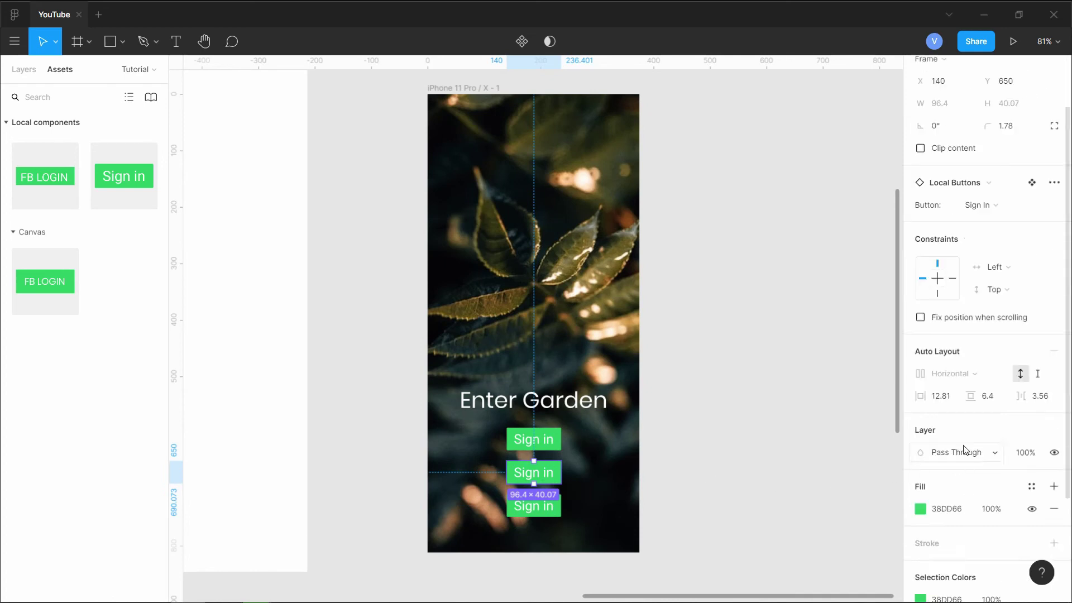
{"action": "scroll", "coordinate": [965, 450], "scroll_direction": "down", "scroll_amount": 2}
{"action": "scroll", "coordinate": [964, 447], "scroll_direction": "up", "scroll_amount": 4}
{"action": "left_click", "coordinate": [991, 275]}
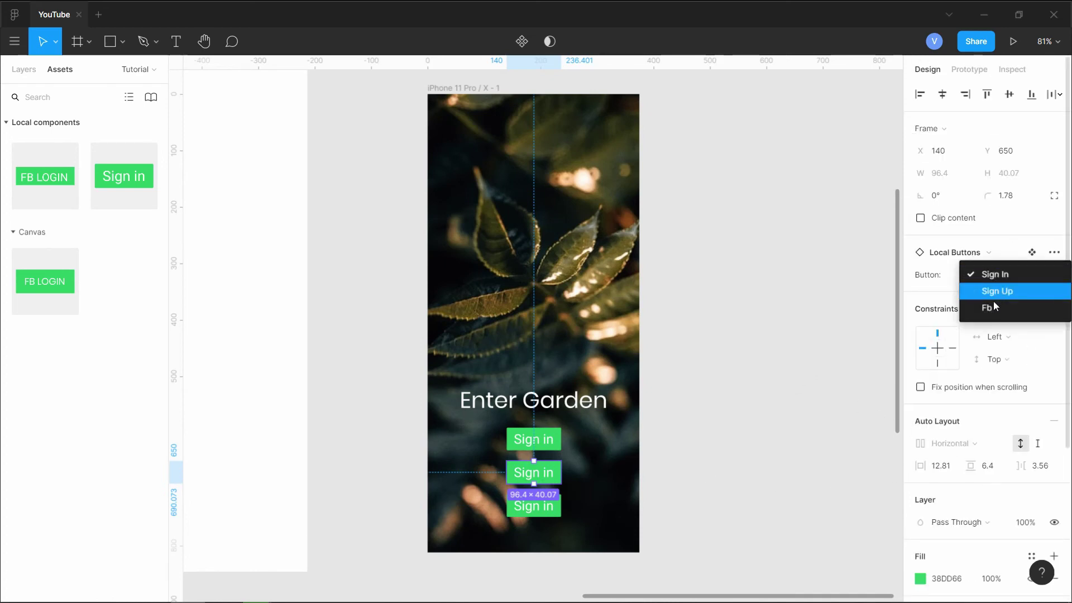
{"action": "left_click", "coordinate": [997, 291]}
Step: Switch the lowest Sign in instance to the Fb variant and deselect it
{"action": "left_click", "coordinate": [532, 507]}
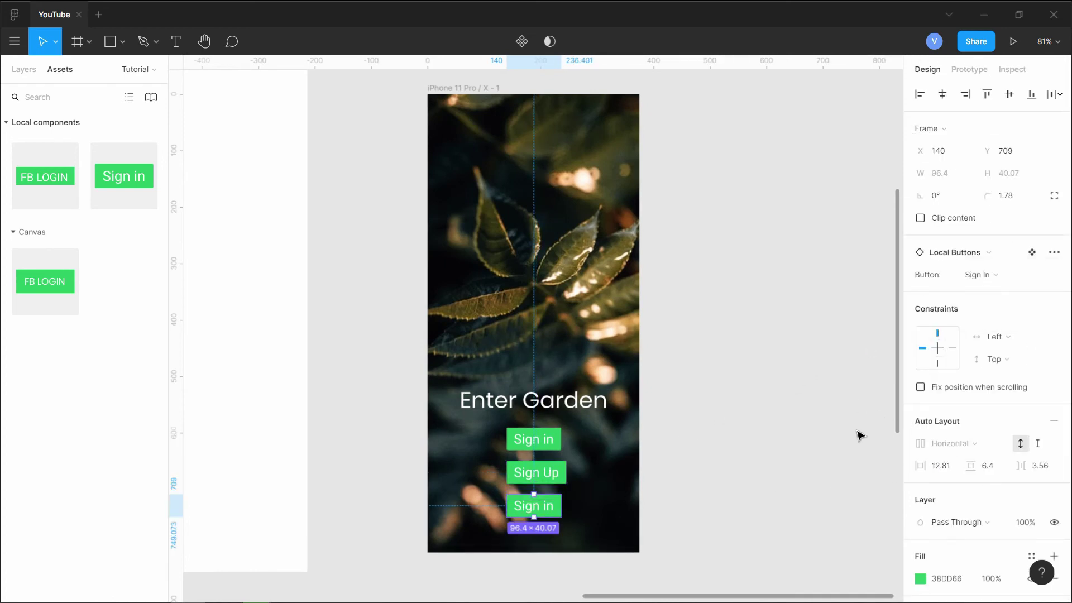
{"action": "left_click", "coordinate": [994, 276]}
{"action": "left_click", "coordinate": [983, 307]}
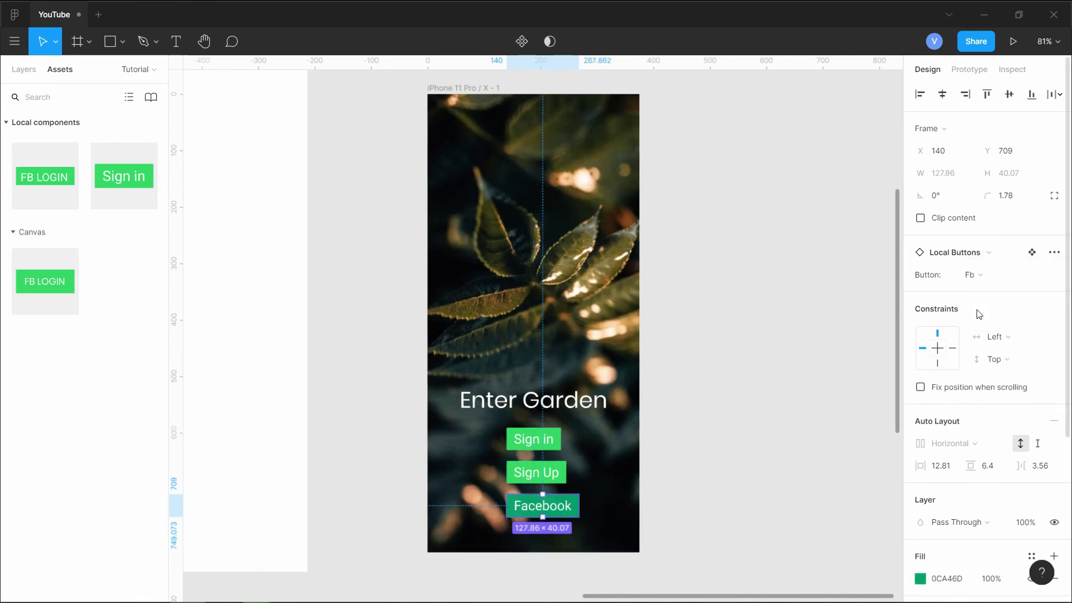
{"action": "left_click", "coordinate": [721, 409]}
Step: Reposition the Sign Up and Facebook variants inside the Local Buttons component set to X 13 and X 0
{"action": "left_click_drag", "start_coordinate": [376, 467], "coordinate": [518, 393]}
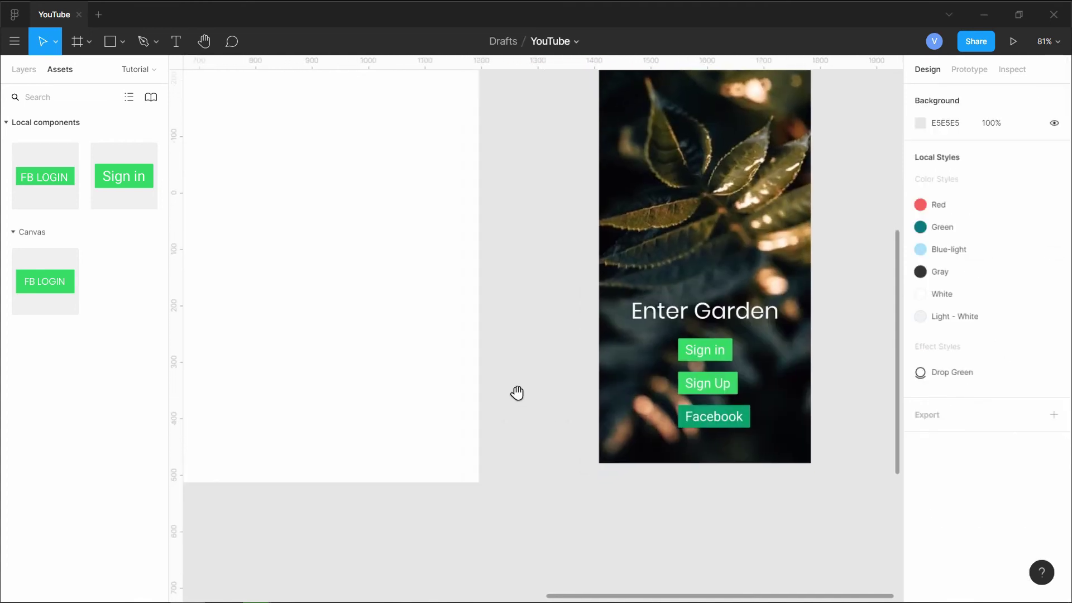
{"action": "left_click_drag", "start_coordinate": [361, 398], "coordinate": [597, 445]}
{"action": "left_click_drag", "start_coordinate": [397, 404], "coordinate": [636, 469]}
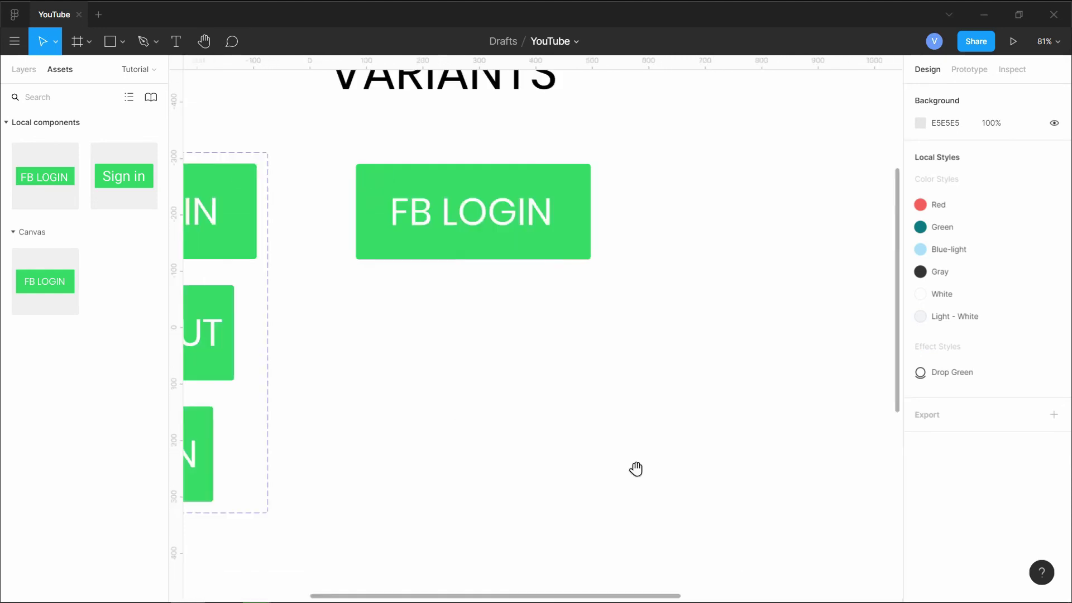
{"action": "left_click_drag", "start_coordinate": [442, 400], "coordinate": [630, 415]}
{"action": "scroll", "coordinate": [630, 399], "scroll_direction": "left", "scroll_amount": 3}
{"action": "scroll", "coordinate": [615, 372], "scroll_direction": "down", "scroll_amount": 3}
{"action": "scroll", "coordinate": [596, 359], "scroll_direction": "down", "scroll_amount": 5, "text": "ctrl"}
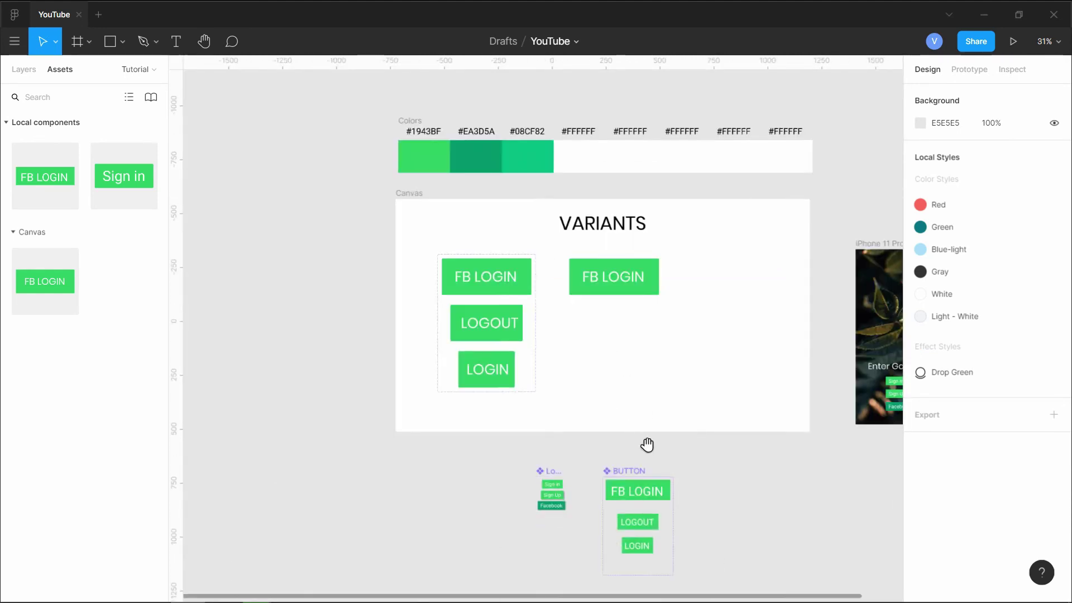
{"action": "scroll", "coordinate": [646, 445], "scroll_direction": "down", "scroll_amount": 4}
{"action": "scroll", "coordinate": [519, 386], "scroll_direction": "up", "scroll_amount": 5, "text": "ctrl"}
{"action": "left_click", "coordinate": [500, 274]}
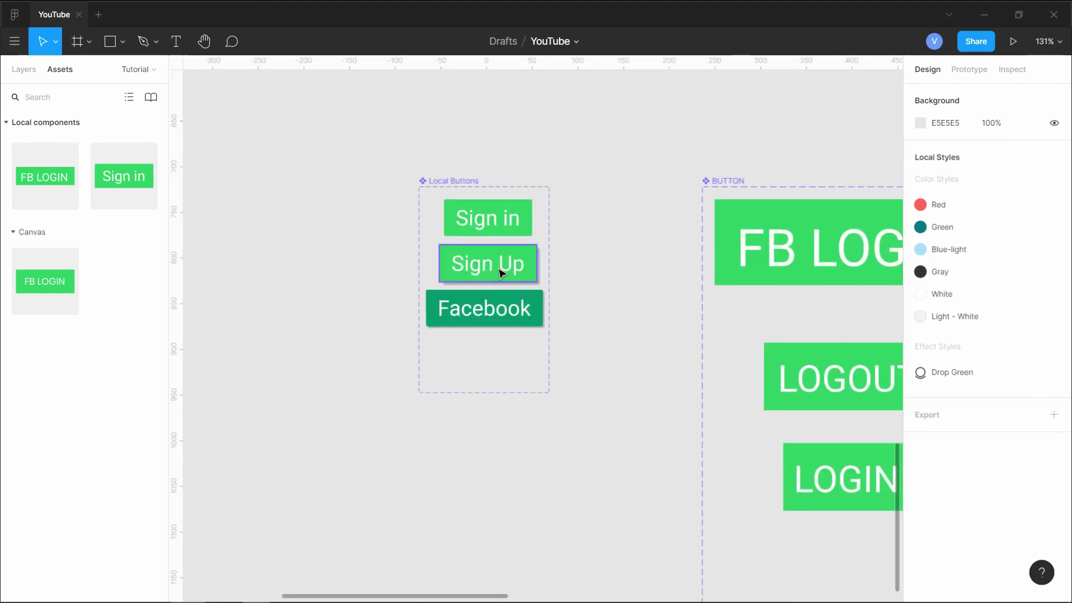
{"action": "scroll", "coordinate": [501, 273], "scroll_direction": "up", "scroll_amount": 5, "text": "ctrl"}
{"action": "mouse_move", "coordinate": [509, 260]}
{"action": "left_mouse_down"}
{"action": "mouse_move", "coordinate": [497, 246]}
{"action": "mouse_move", "coordinate": [491, 259]}
{"action": "left_mouse_up"}
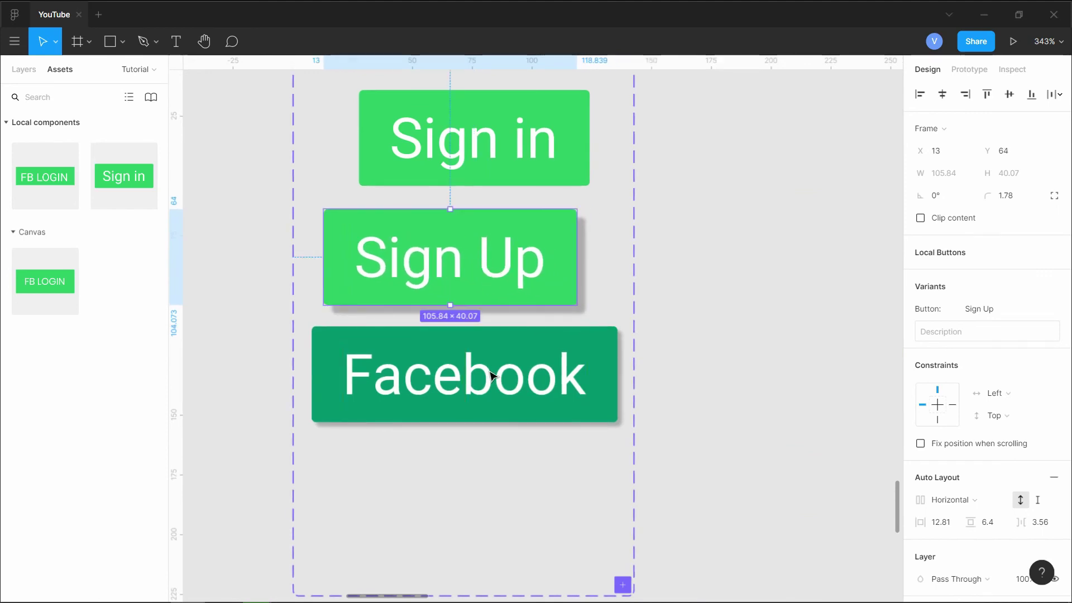
{"action": "left_click", "coordinate": [514, 375]}
{"action": "left_click_drag", "start_coordinate": [514, 376], "coordinate": [495, 383]}
{"action": "scroll", "coordinate": [556, 376], "scroll_direction": "down", "scroll_amount": 5}
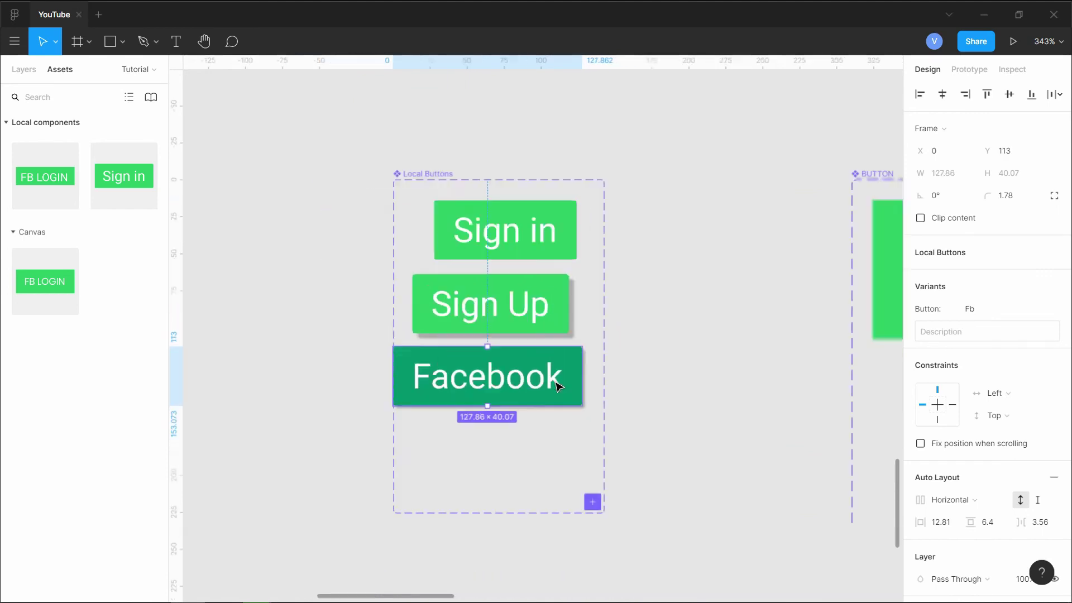
Step: Centre the Facebook and Sign Up instances horizontally under Enter Garden in the iPhone frame, at X 124 and X 135
{"action": "scroll", "coordinate": [566, 376], "scroll_direction": "right", "scroll_amount": 10}
{"action": "scroll", "coordinate": [607, 339], "scroll_direction": "right", "scroll_amount": 10}
{"action": "scroll", "coordinate": [608, 339], "scroll_direction": "up", "scroll_amount": 5}
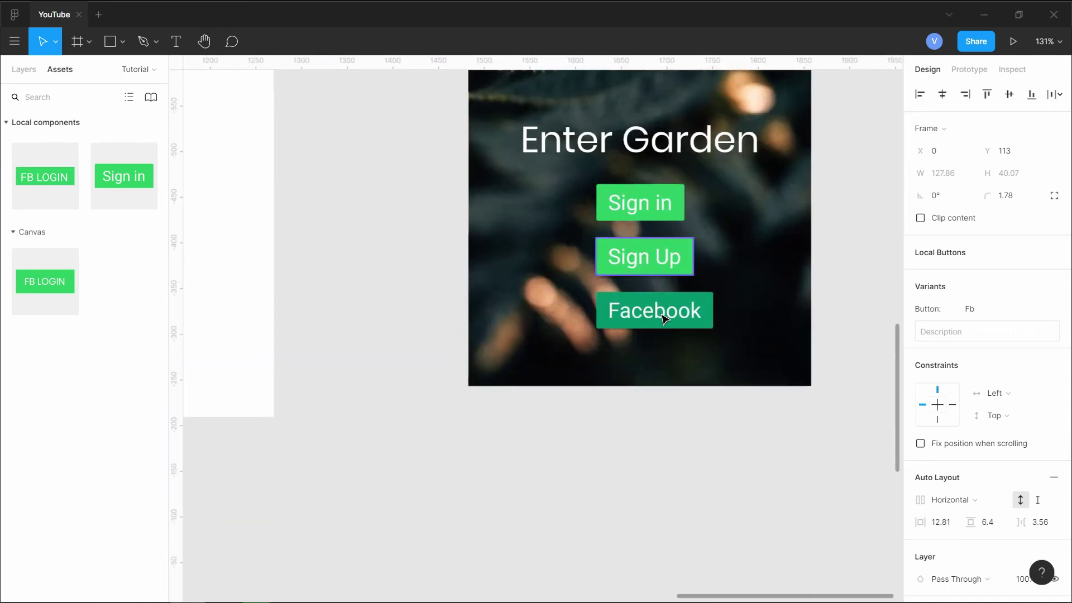
{"action": "left_click_drag", "start_coordinate": [673, 316], "coordinate": [665, 317]}
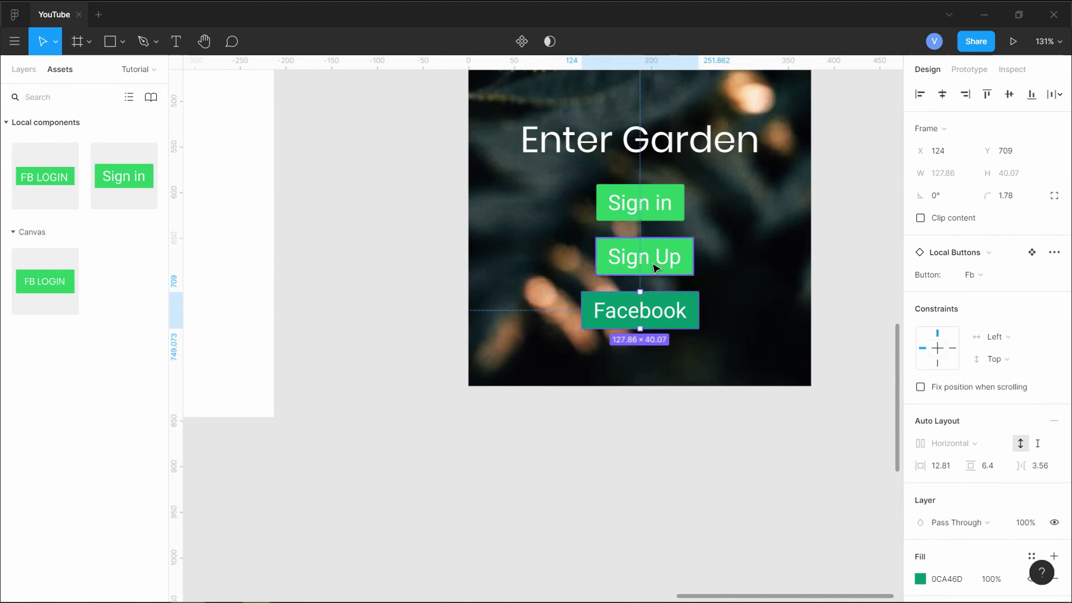
{"action": "left_click_drag", "start_coordinate": [664, 265], "coordinate": [658, 266]}
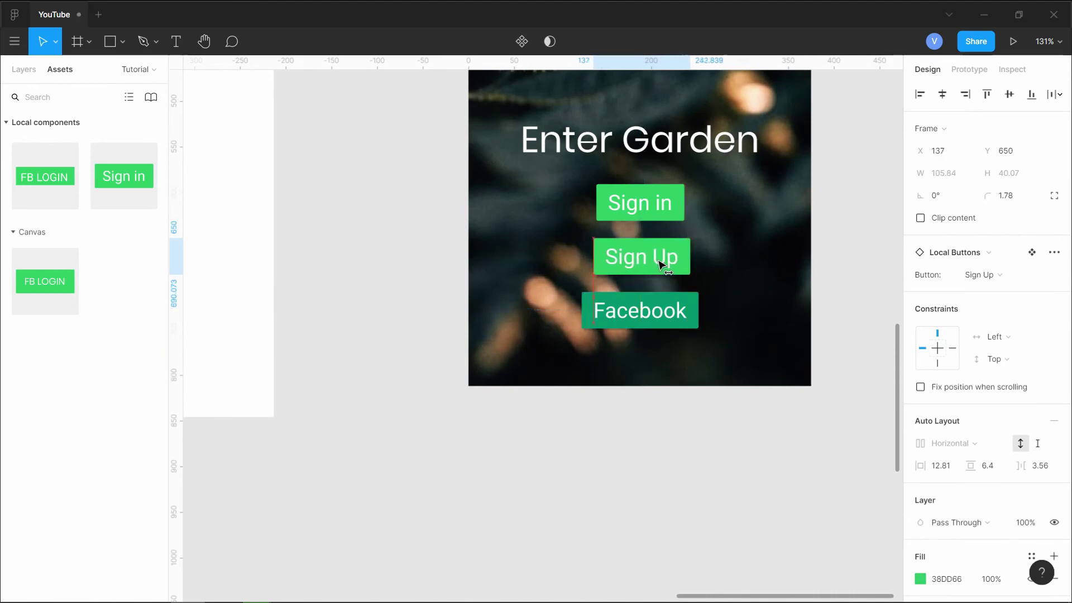
{"action": "left_click_drag", "start_coordinate": [658, 264], "coordinate": [660, 266]}
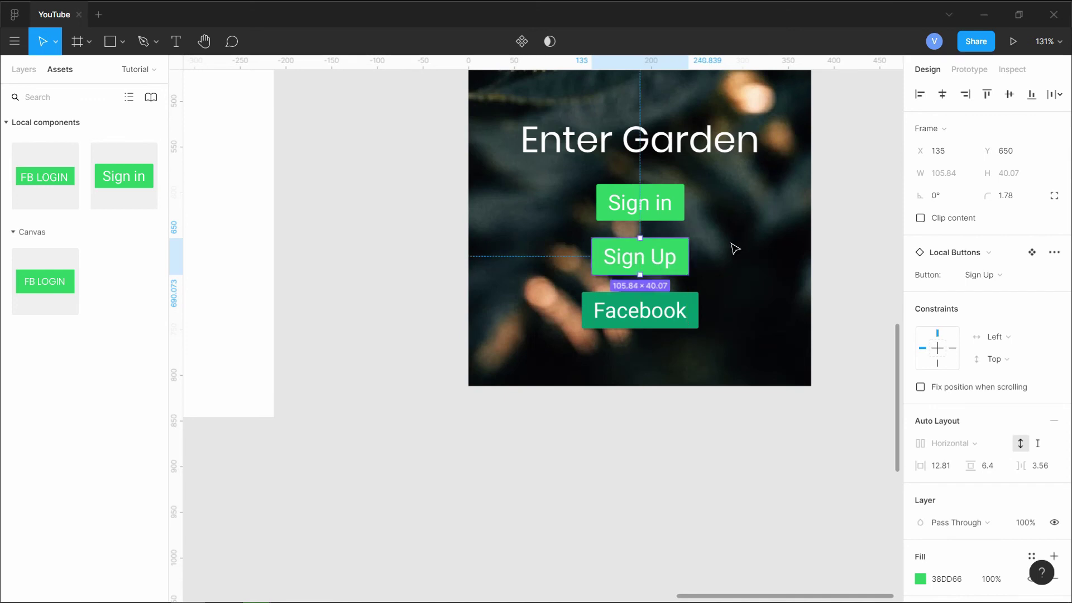
{"action": "scroll", "coordinate": [783, 292], "scroll_direction": "up", "scroll_amount": 3}
{"action": "left_click_drag", "start_coordinate": [782, 292], "coordinate": [731, 296]}
{"action": "left_click", "coordinate": [763, 374]}
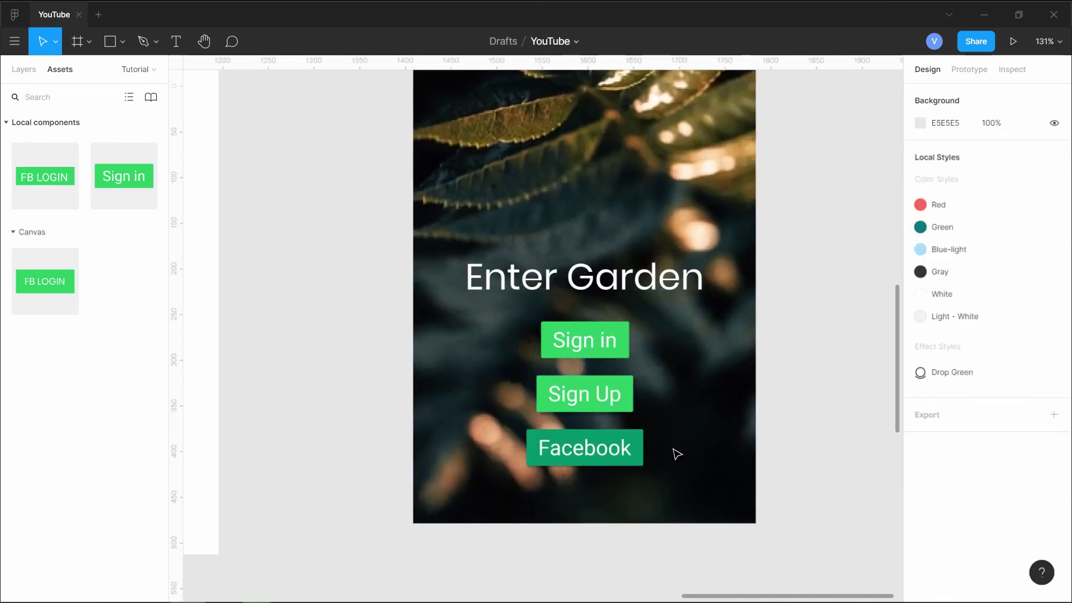
Step: Draw a 375 × 361 rectangle over the lower part of the iPhone frame and change its fill to a linear gradient
{"action": "key", "text": "r"}
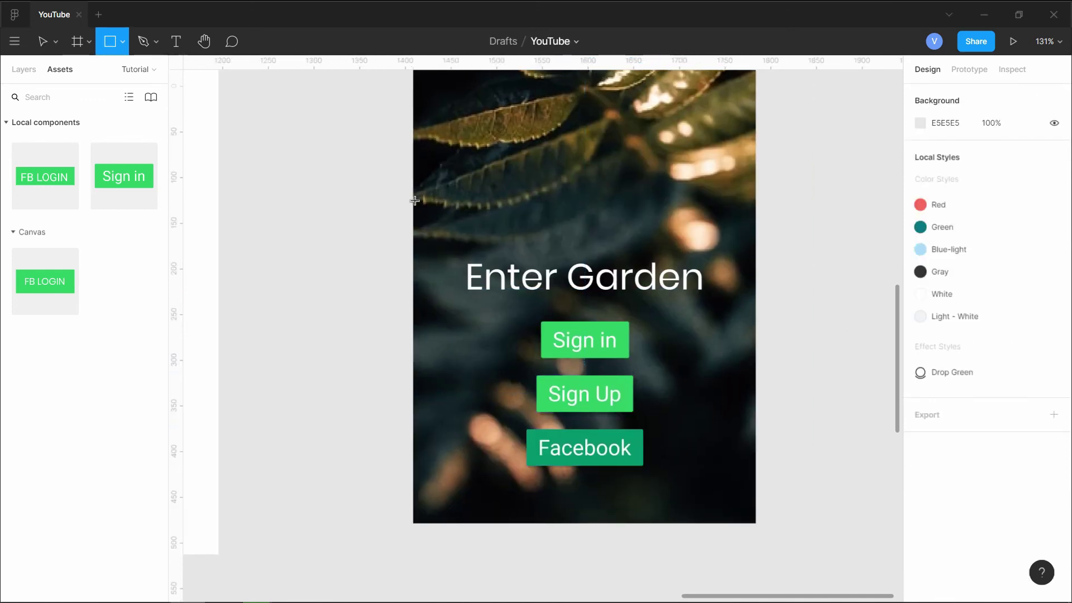
{"action": "mouse_move", "coordinate": [415, 200]}
{"action": "left_mouse_down"}
{"action": "mouse_move", "coordinate": [649, 473]}
{"action": "mouse_move", "coordinate": [758, 524]}
{"action": "left_mouse_up"}
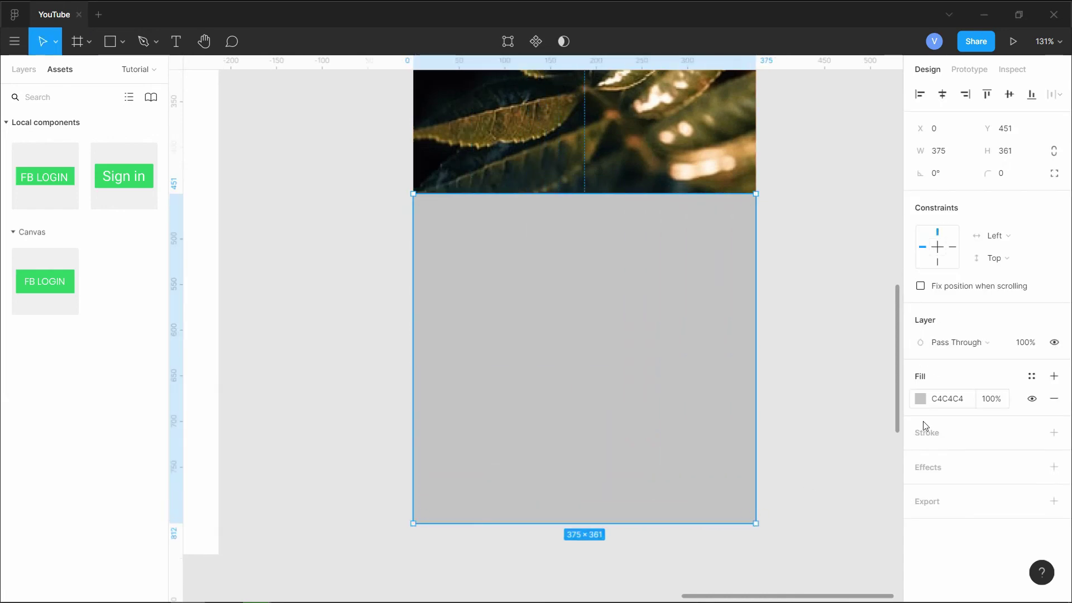
{"action": "left_click", "coordinate": [918, 403]}
{"action": "left_click", "coordinate": [920, 399]}
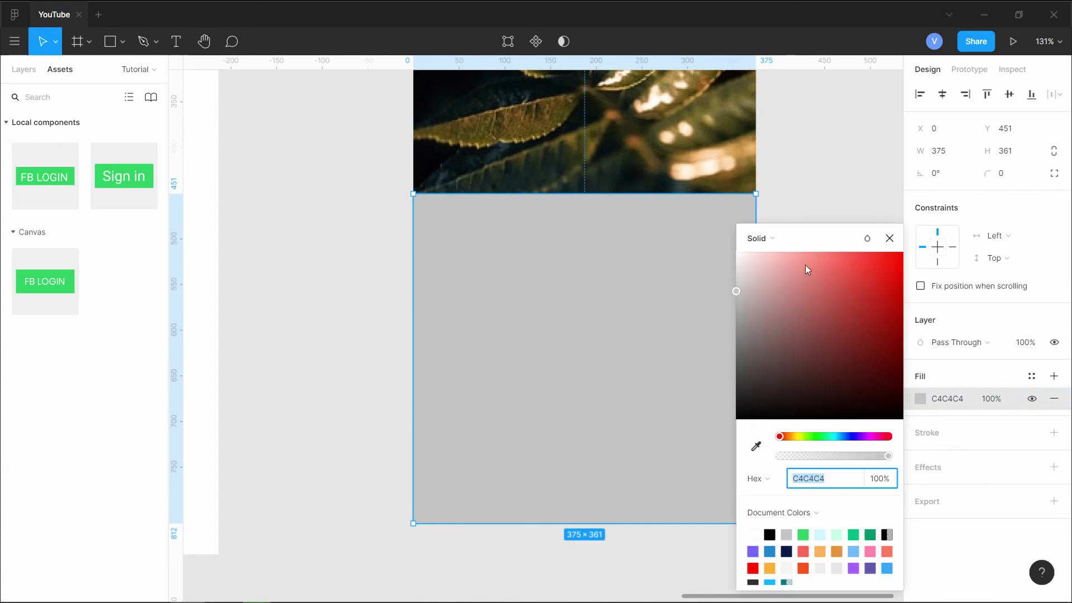
{"action": "left_click", "coordinate": [754, 238]}
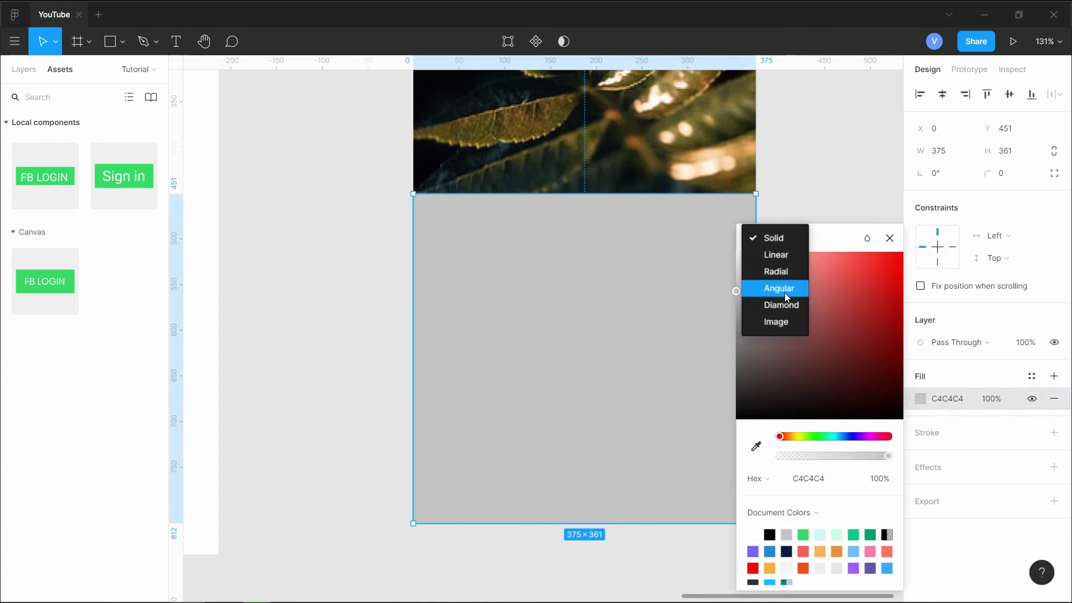
{"action": "left_click", "coordinate": [779, 256]}
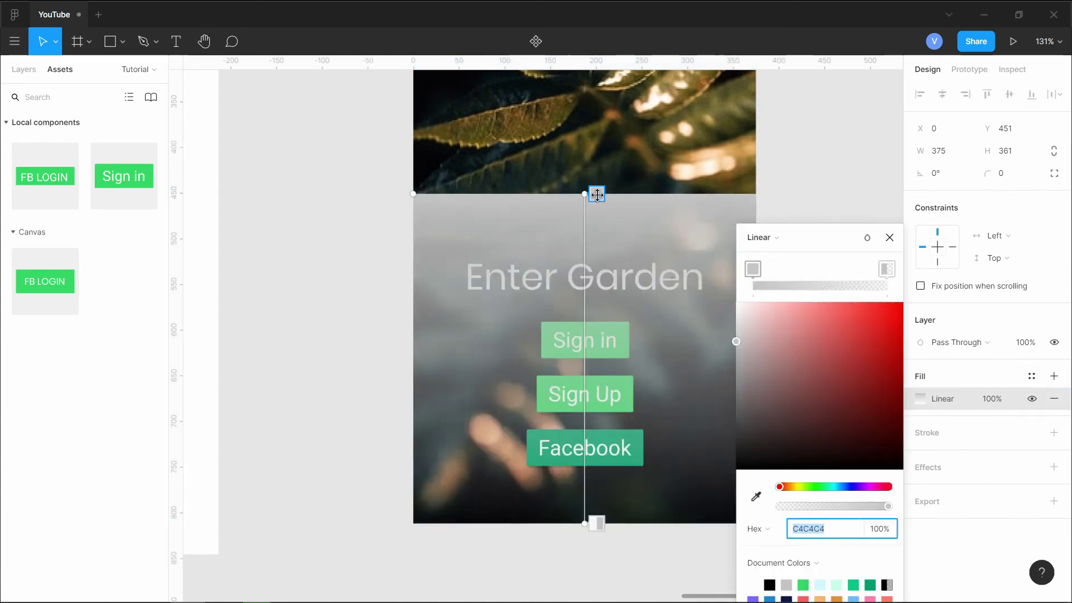
Step: Reverse the rectangle's gradient to fade from transparent at its upper edge to opaque at its lower edge, with both stops coloured black
{"action": "left_click_drag", "start_coordinate": [597, 212], "coordinate": [596, 167]}
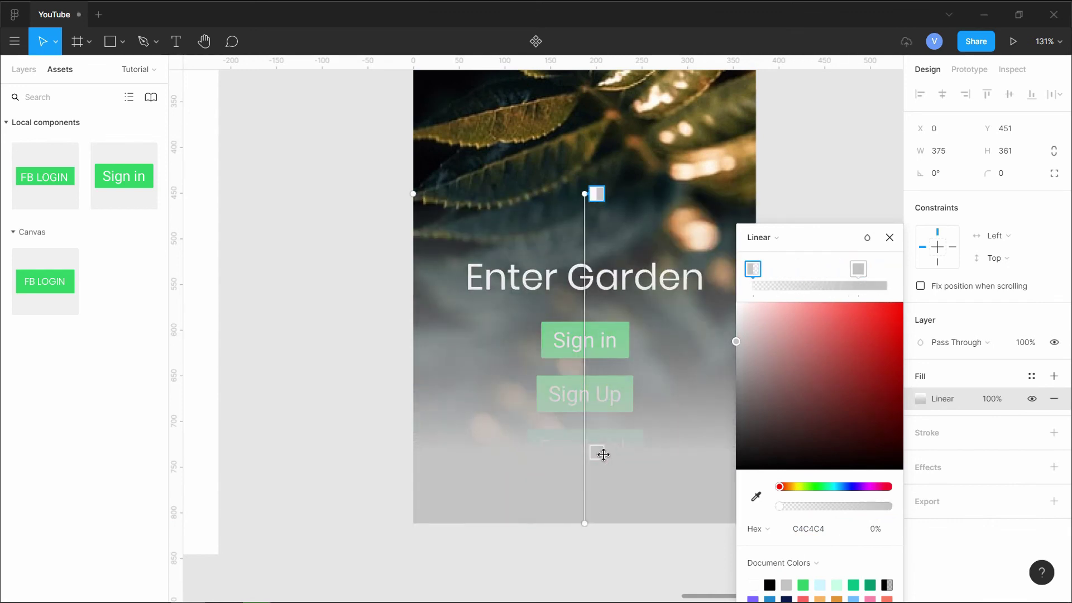
{"action": "left_click_drag", "start_coordinate": [602, 452], "coordinate": [588, 538]}
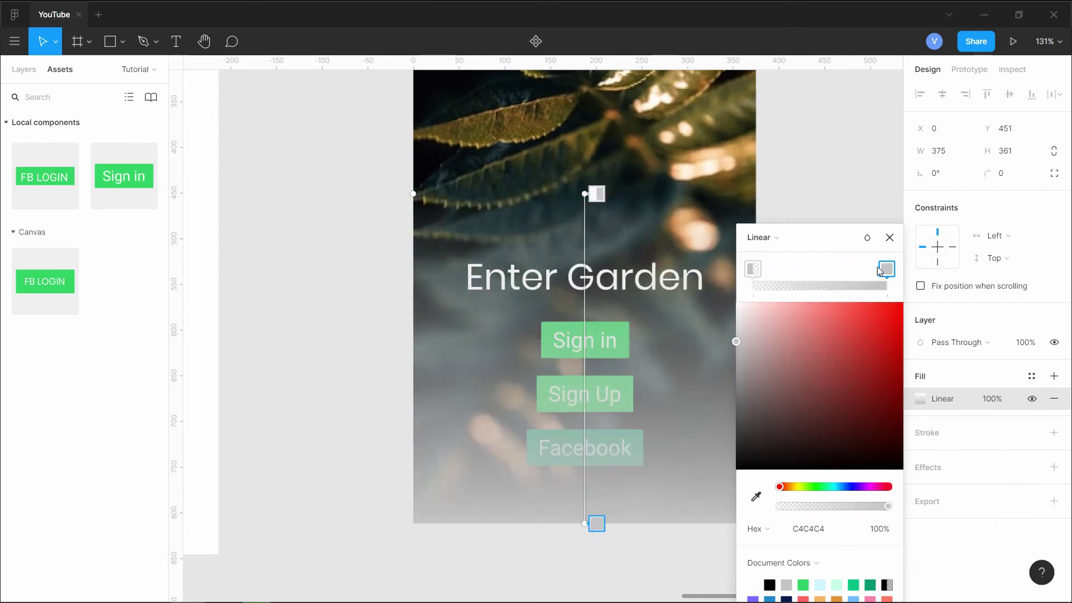
{"action": "left_click_drag", "start_coordinate": [752, 354], "coordinate": [723, 494]}
{"action": "left_click", "coordinate": [754, 267]}
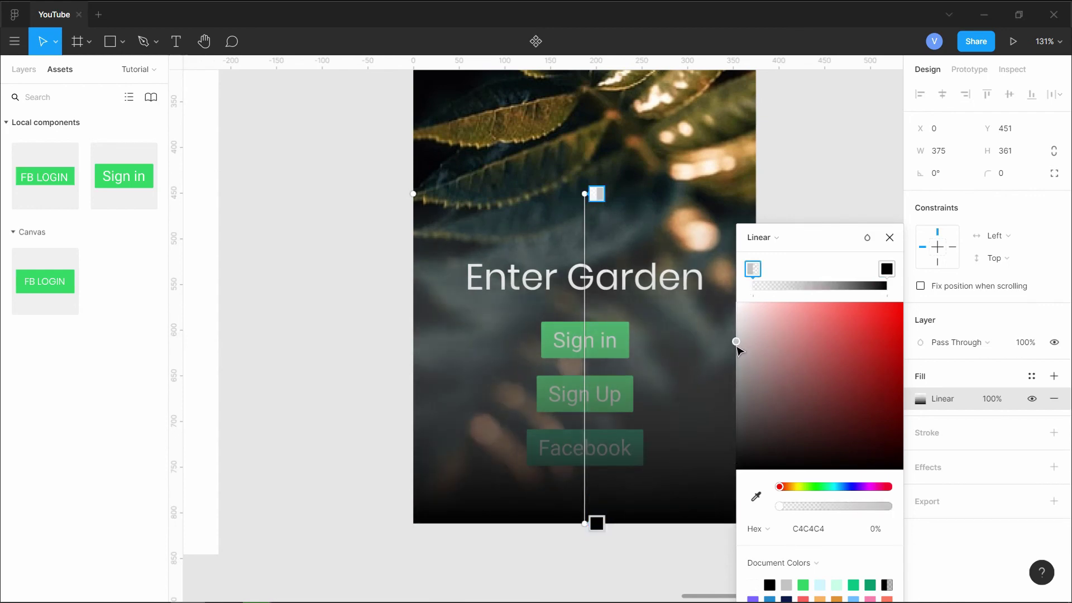
{"action": "left_click_drag", "start_coordinate": [735, 342], "coordinate": [718, 523]}
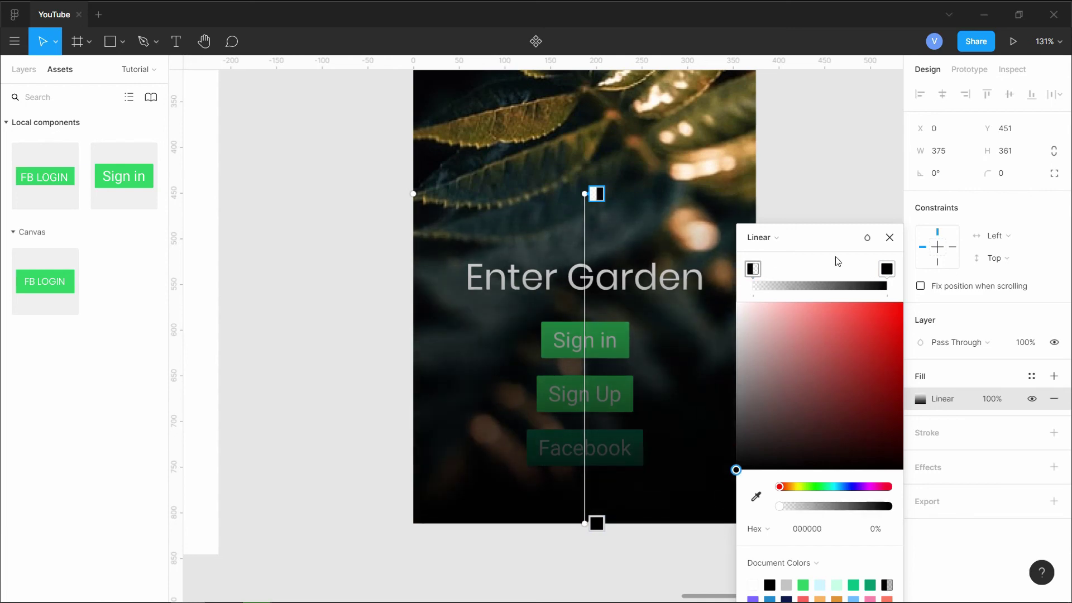
{"action": "left_click", "coordinate": [890, 238]}
{"action": "left_click", "coordinate": [809, 235]}
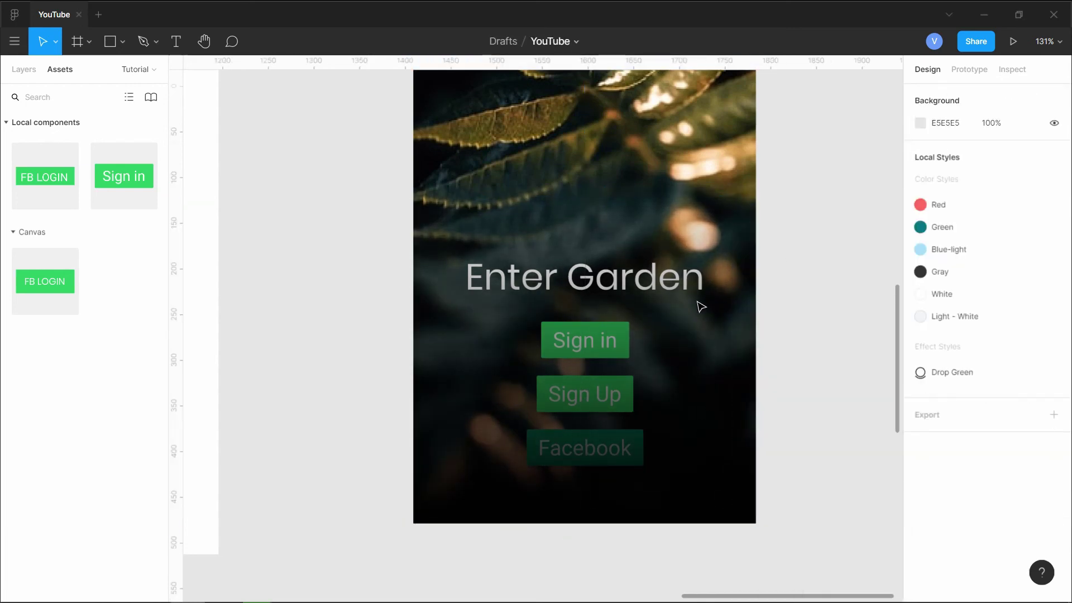
Step: Send the gradient rectangle behind the text and buttons, and move the Enter Garden text up to Y 488
{"action": "left_click", "coordinate": [701, 307]}
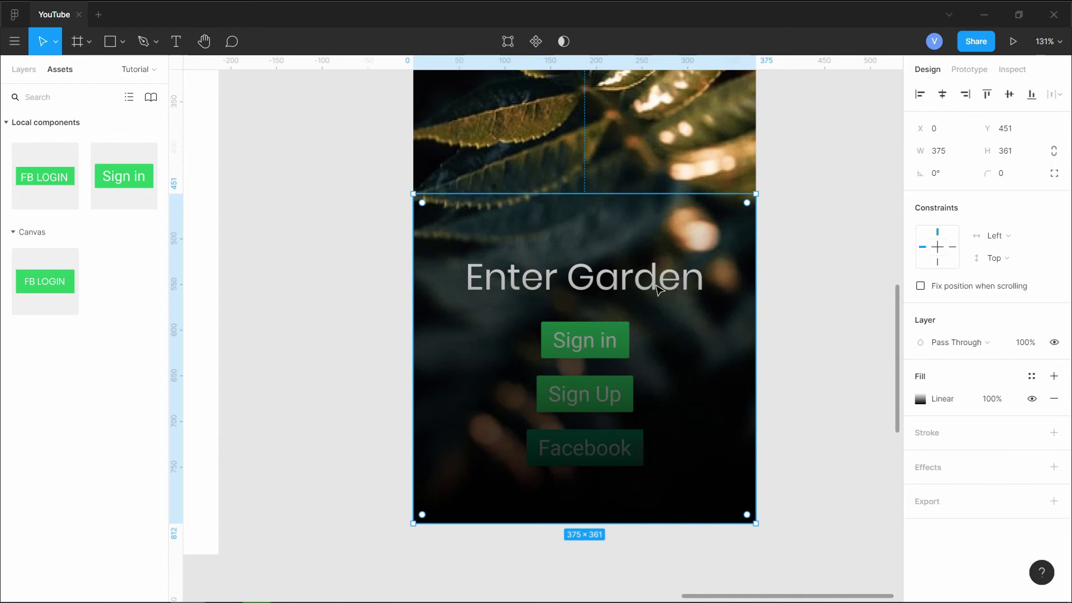
{"action": "key", "text": "ctrl+bracketleft"}
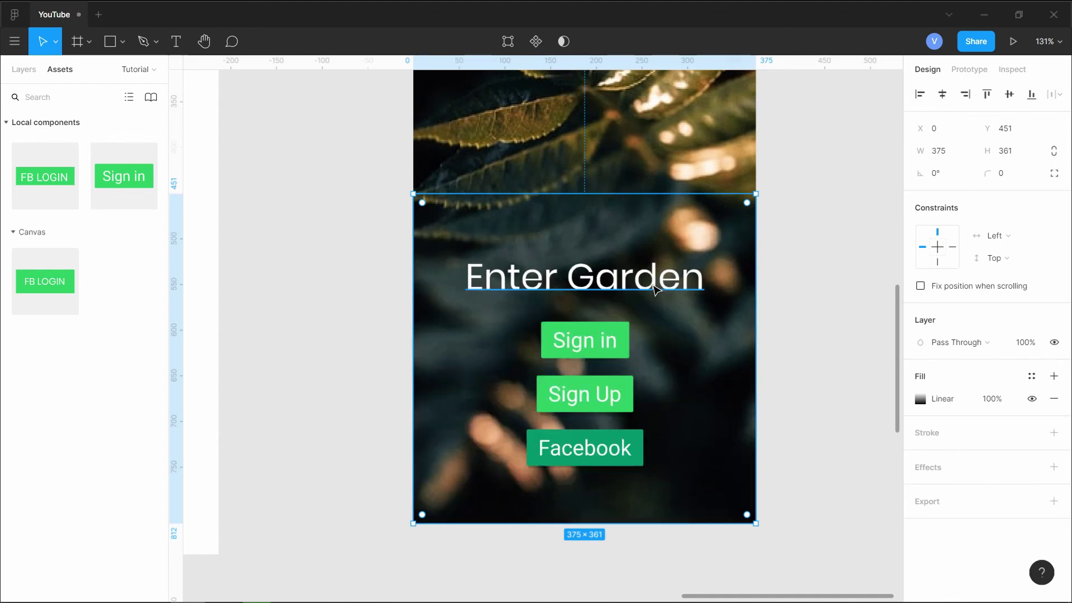
{"action": "left_click", "coordinate": [587, 284]}
{"action": "left_click_drag", "start_coordinate": [588, 283], "coordinate": [587, 265]}
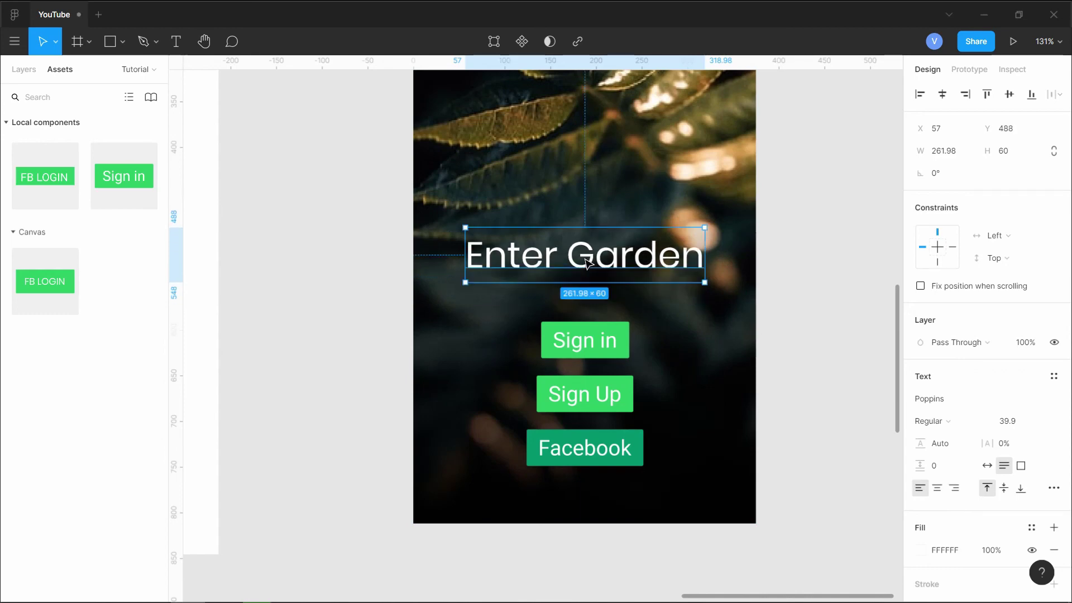
Step: Move the Sign in and Sign Up buttons up slightly and space all three buttons evenly in the vertical direction
{"action": "left_click_drag", "start_coordinate": [593, 340], "coordinate": [594, 329]}
{"action": "left_click", "coordinate": [598, 389], "text": "shift"}
{"action": "left_click_drag", "start_coordinate": [597, 389], "coordinate": [602, 384]}
{"action": "left_click", "coordinate": [612, 449], "text": "shift"}
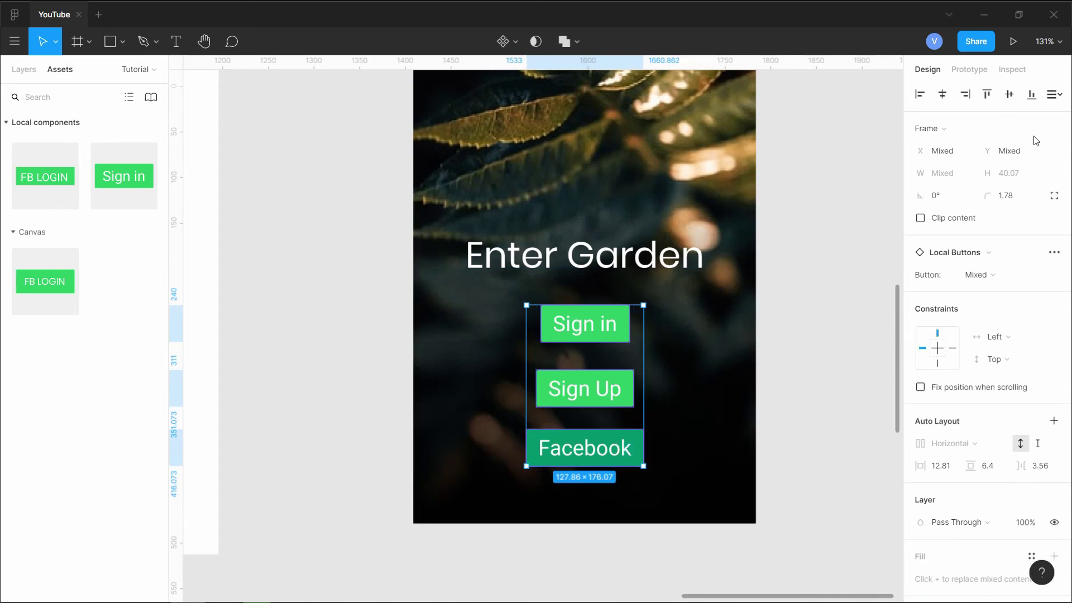
{"action": "left_click", "coordinate": [1055, 95]}
{"action": "left_click", "coordinate": [887, 137]}
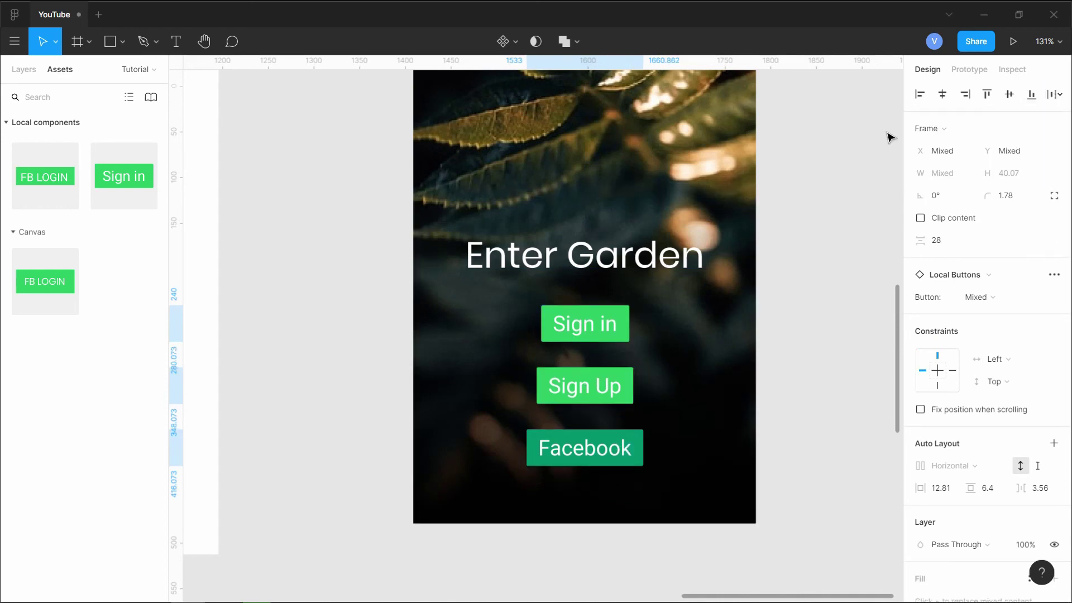
{"action": "left_click", "coordinate": [1054, 94]}
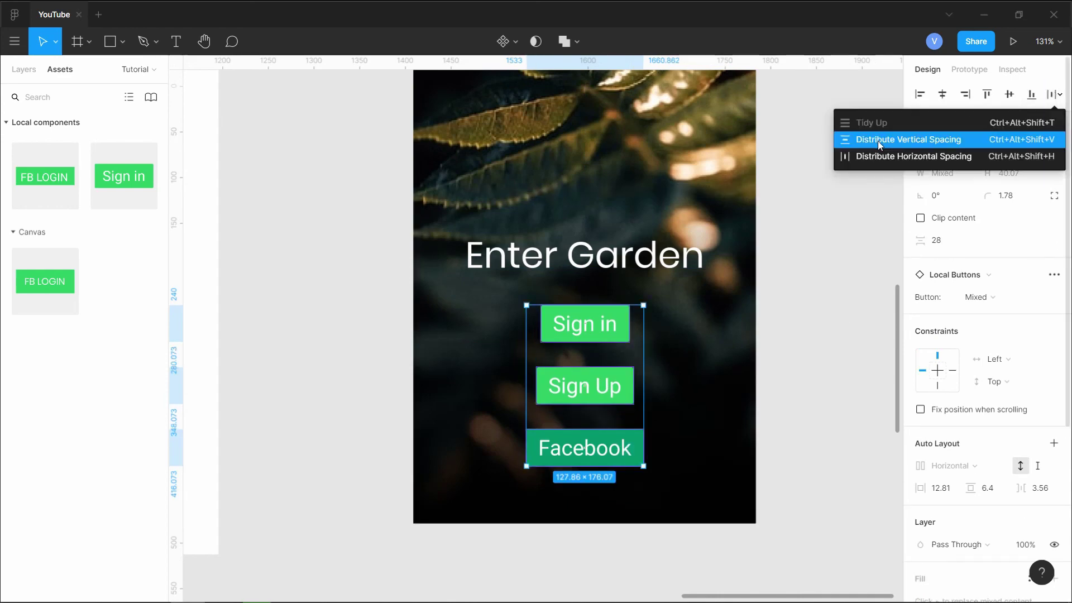
{"action": "left_click", "coordinate": [776, 263]}
{"action": "scroll", "coordinate": [588, 369], "scroll_direction": "down", "scroll_amount": 5}
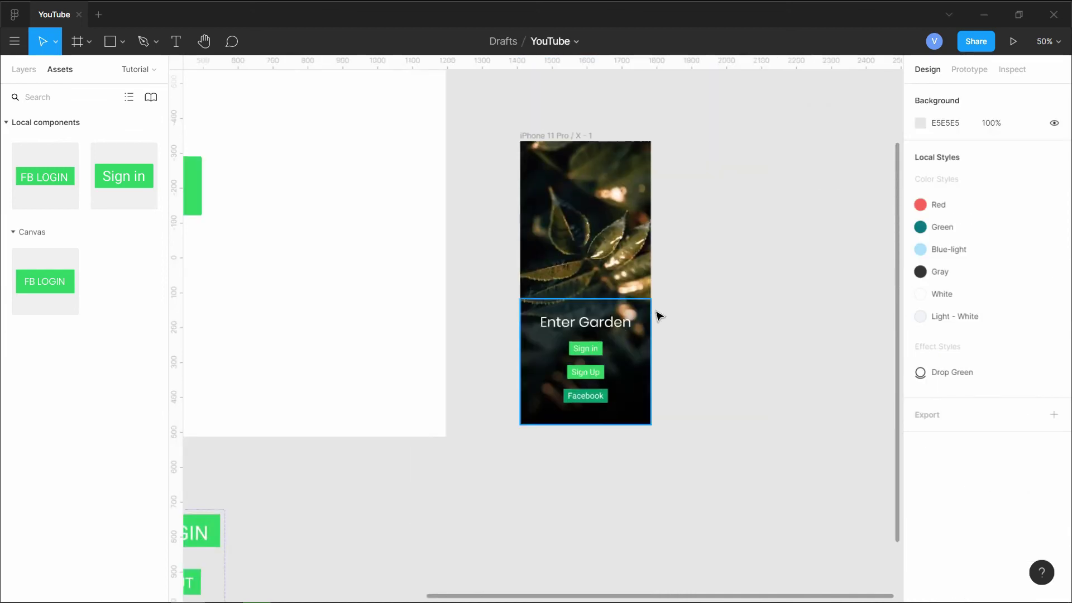
{"action": "left_click_drag", "start_coordinate": [659, 313], "coordinate": [598, 335]}
{"action": "scroll", "coordinate": [578, 318], "scroll_direction": "up", "scroll_amount": 3}
{"action": "left_click_drag", "start_coordinate": [559, 295], "coordinate": [546, 323]}
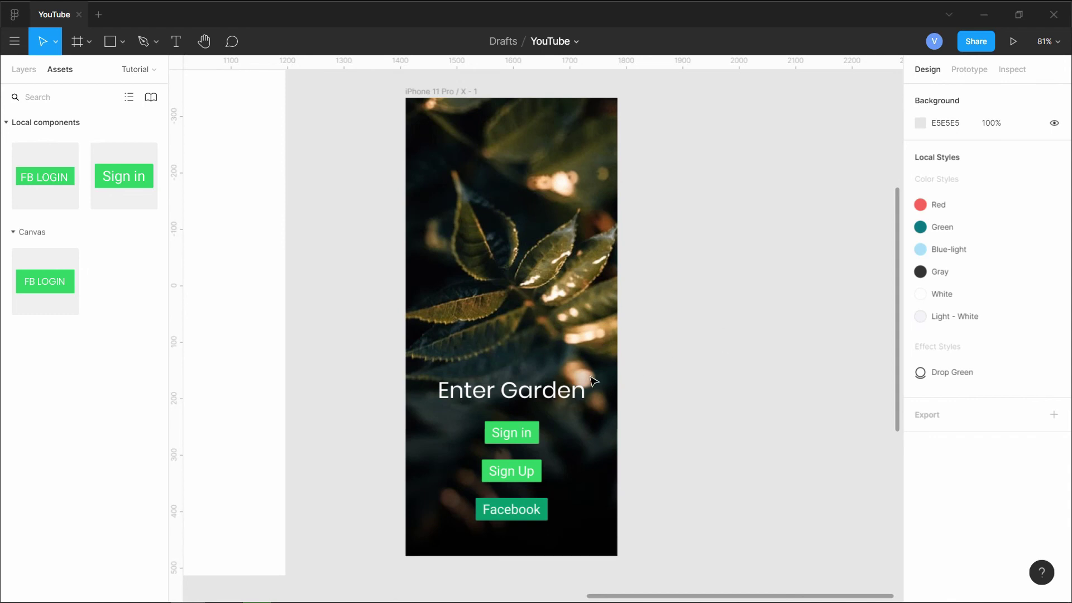
{"action": "left_click_drag", "start_coordinate": [693, 400], "coordinate": [692, 403]}
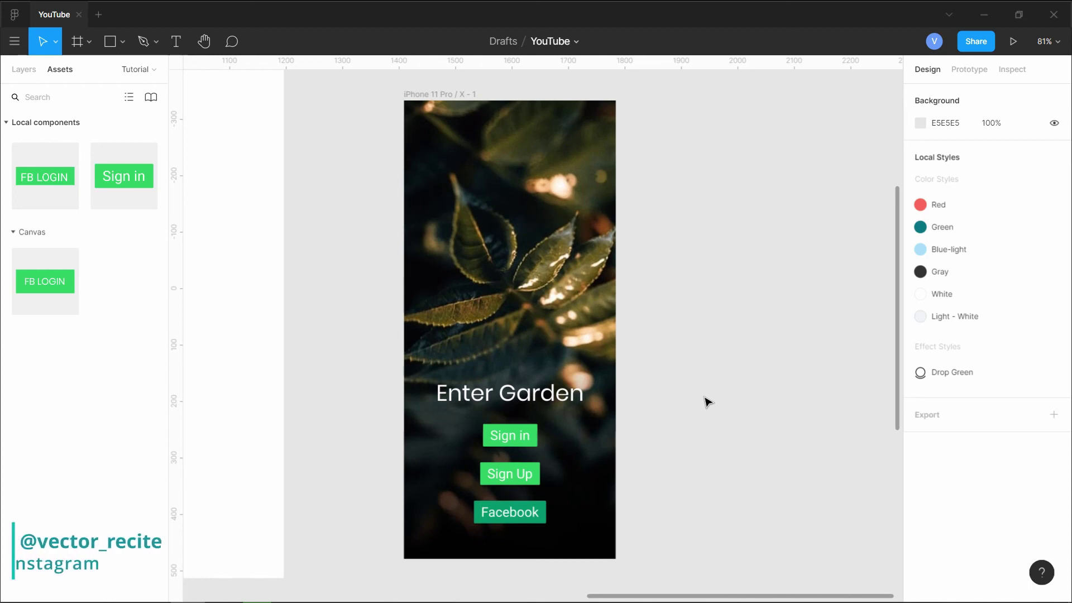
{"action": "key", "text": "t"}
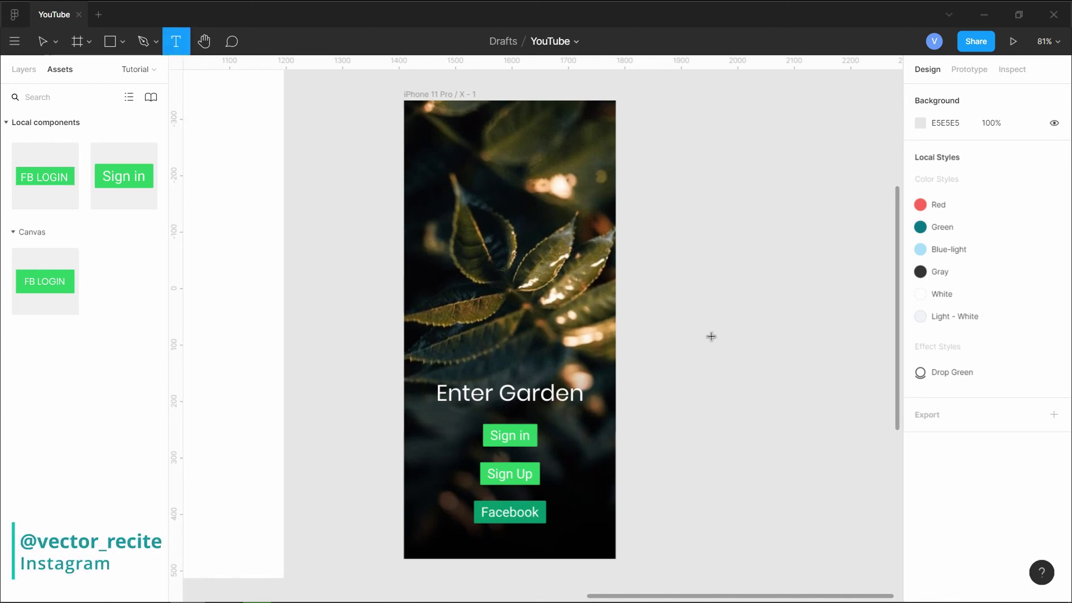
{"action": "scroll", "coordinate": [695, 368], "scroll_direction": "down", "scroll_amount": 2}
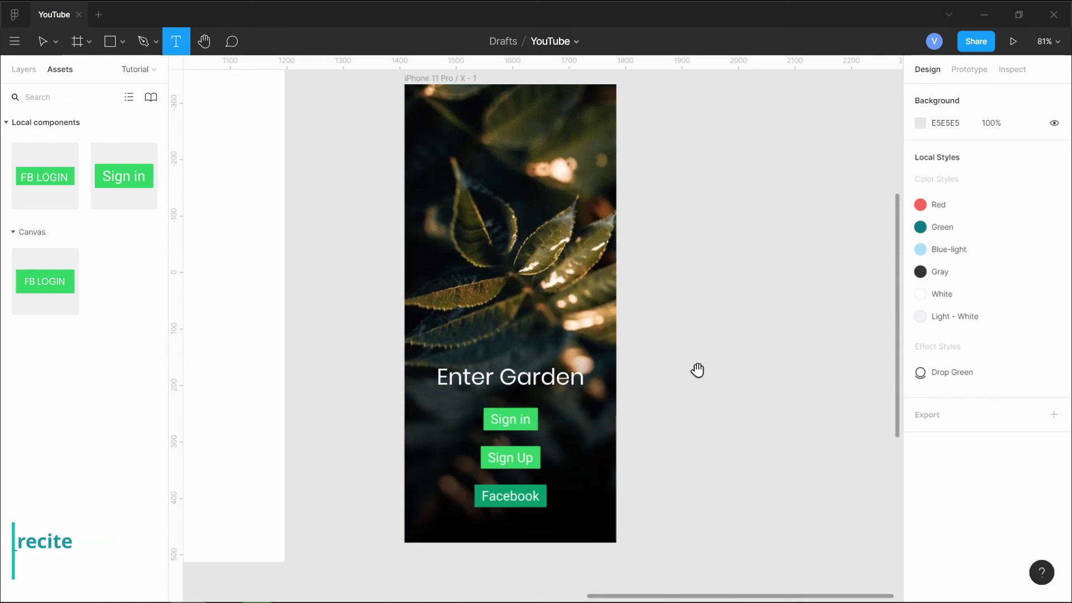